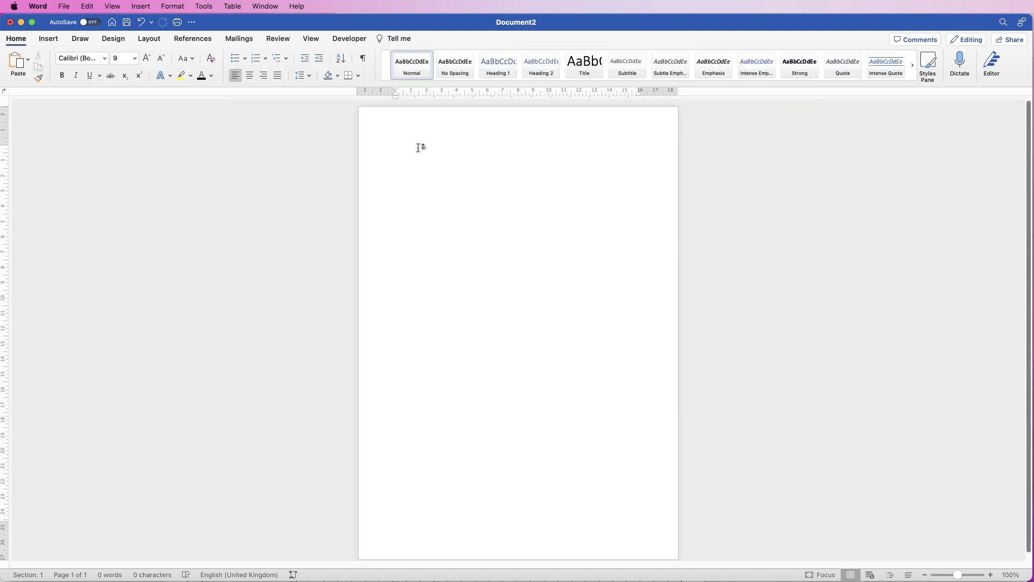
- Set the page orientation to Landscape and apply narrow page margins
{"action": "left_click", "coordinate": [150, 43]}
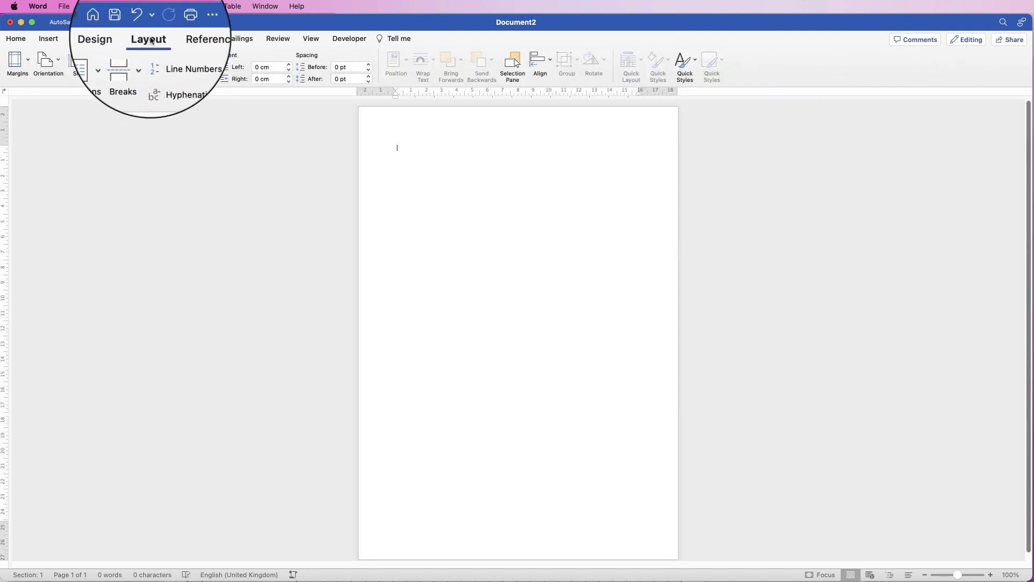
{"action": "left_click", "coordinate": [57, 65]}
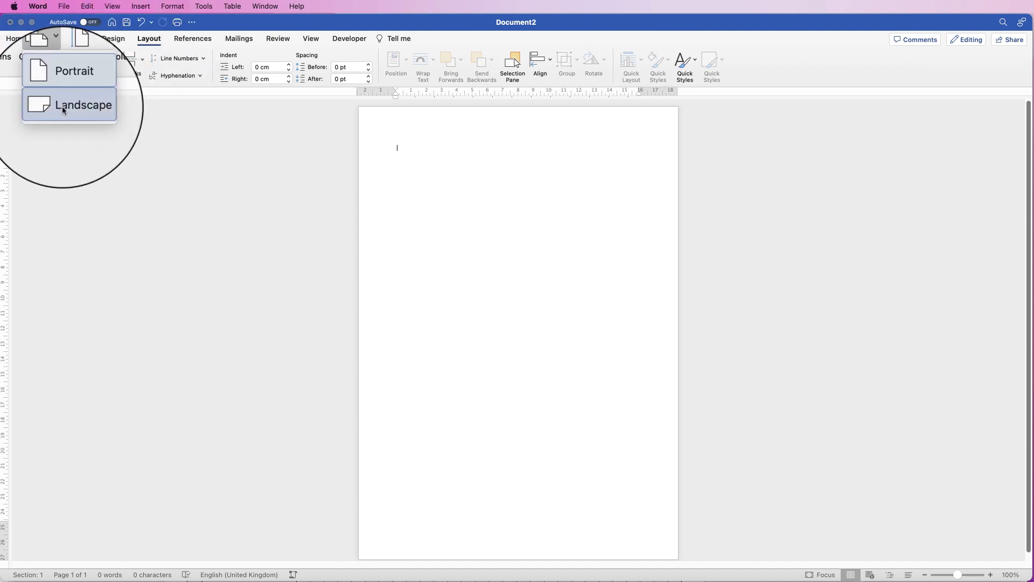
{"action": "left_click", "coordinate": [63, 107]}
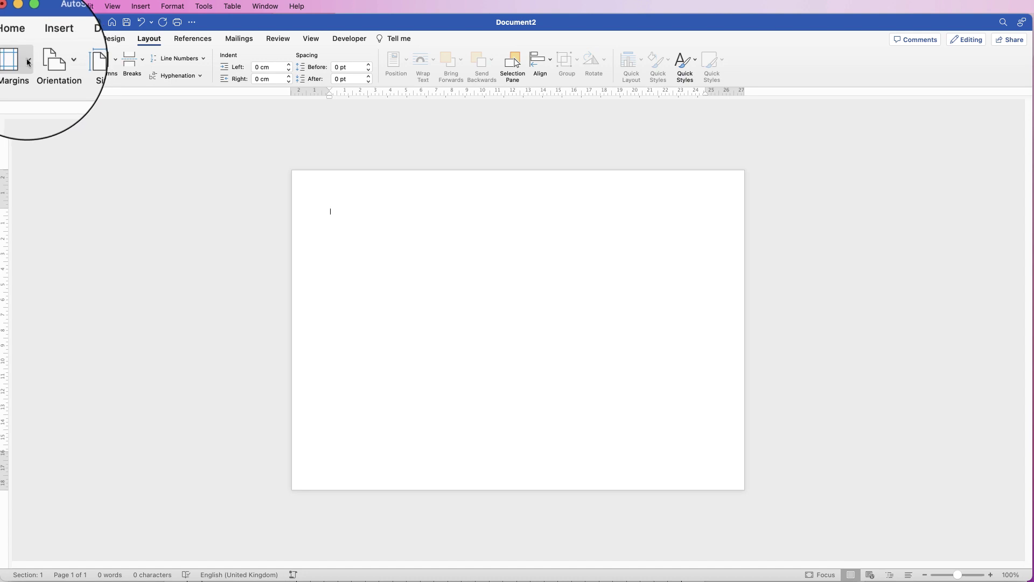
{"action": "left_click", "coordinate": [30, 62]}
{"action": "left_click", "coordinate": [46, 117]}
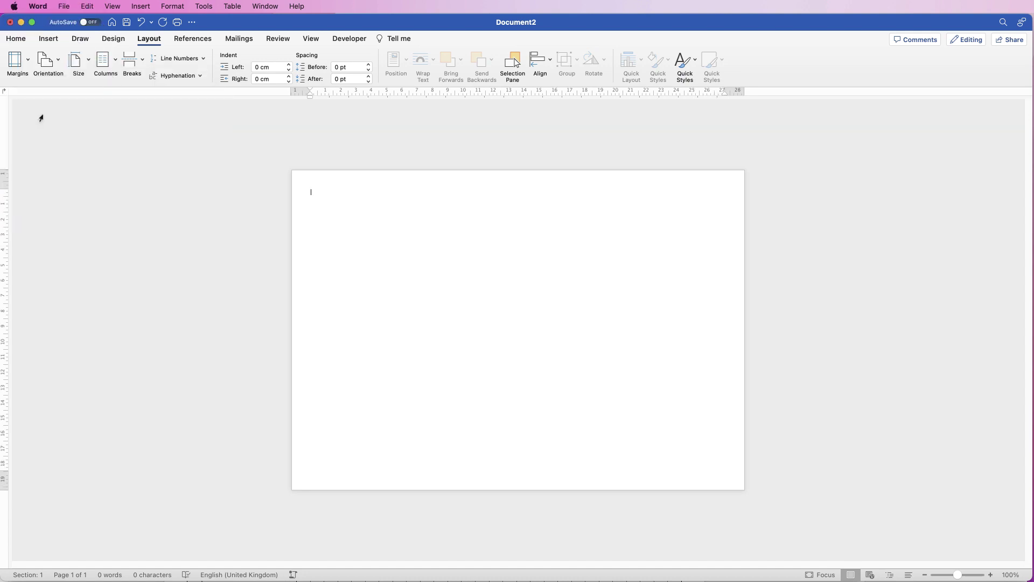
- Insert a 2x1 table and narrow its first column to about 4.2 cm
{"action": "left_click", "coordinate": [960, 575]}
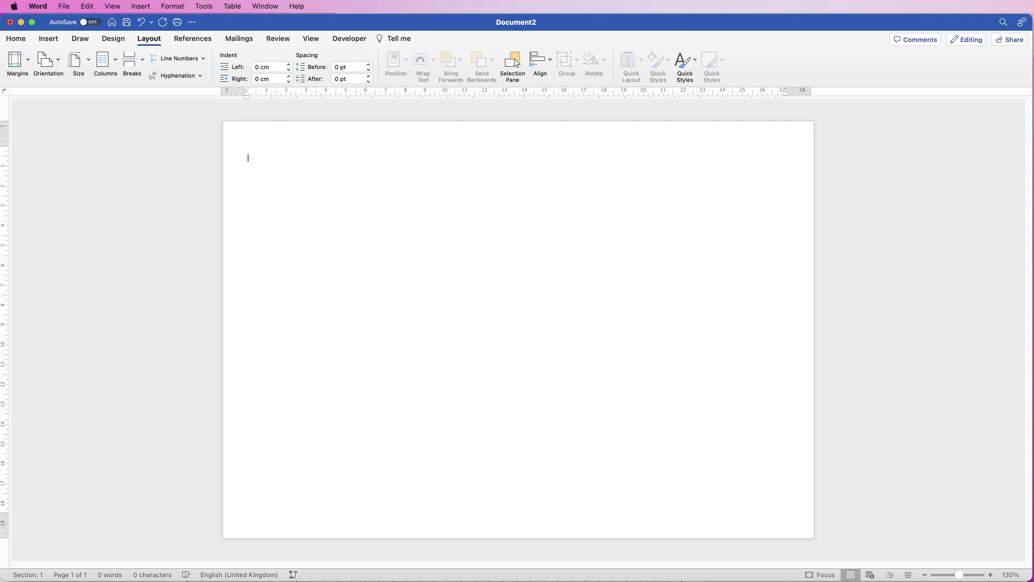
{"action": "left_click", "coordinate": [49, 38]}
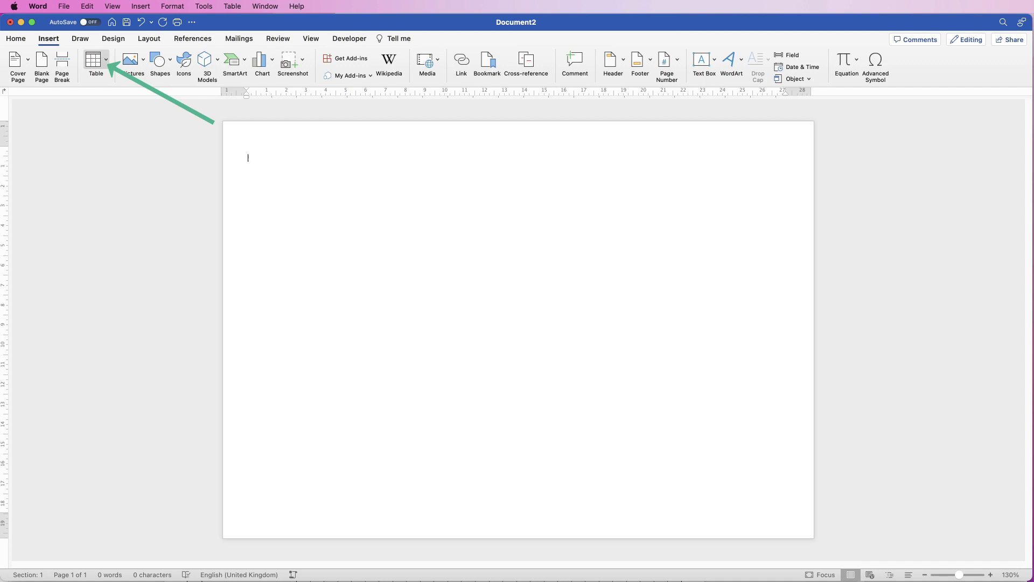
{"action": "left_click", "coordinate": [95, 60]}
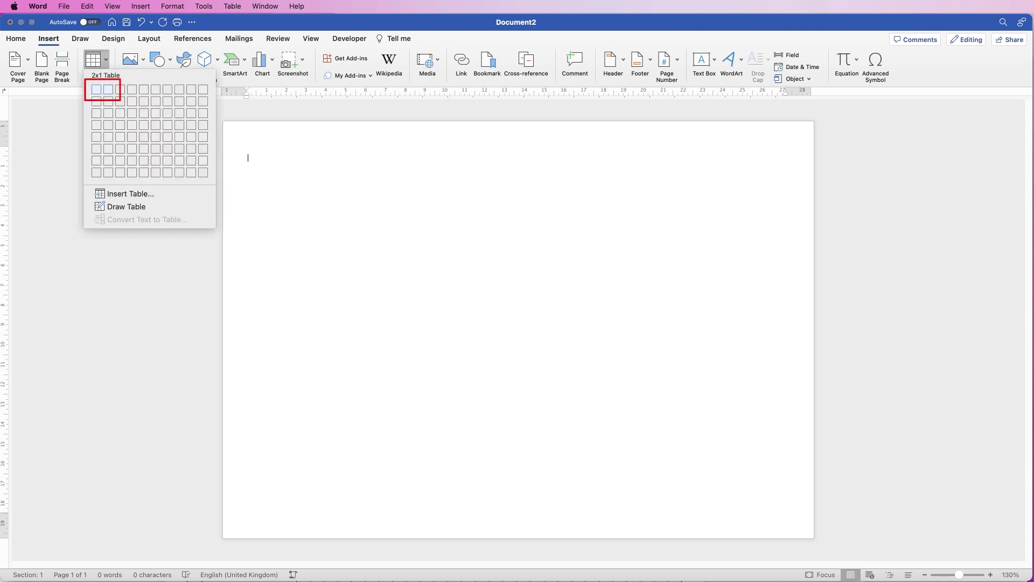
{"action": "left_click", "coordinate": [108, 89]}
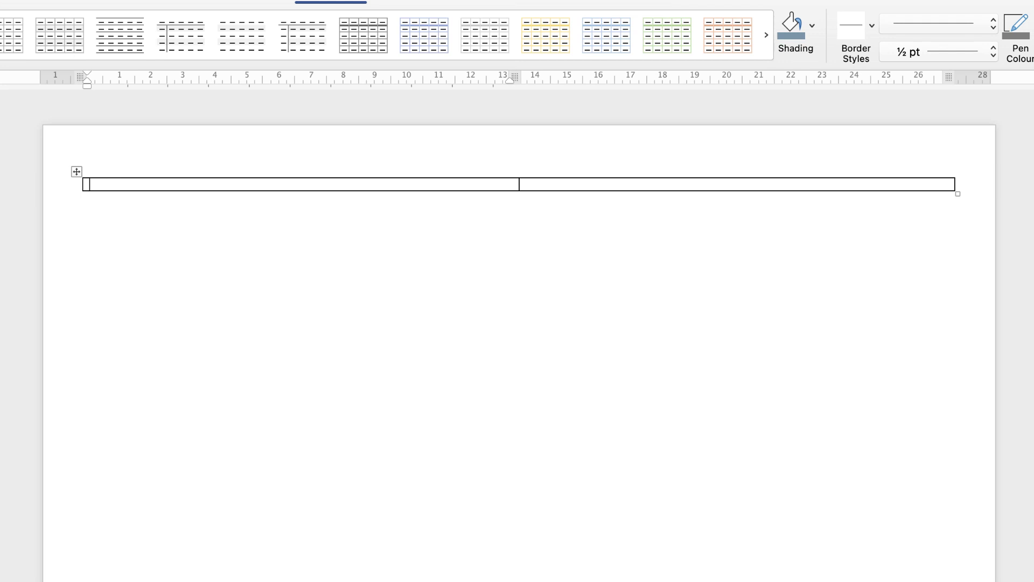
{"action": "left_click_drag", "start_coordinate": [519, 184], "coordinate": [219, 184]}
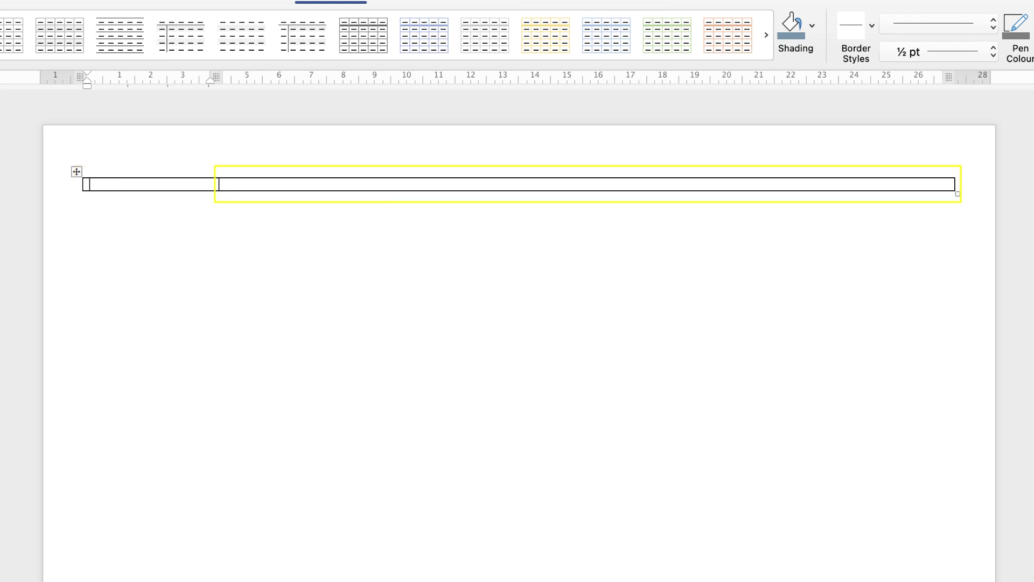
{"action": "left_click", "coordinate": [90, 184]}
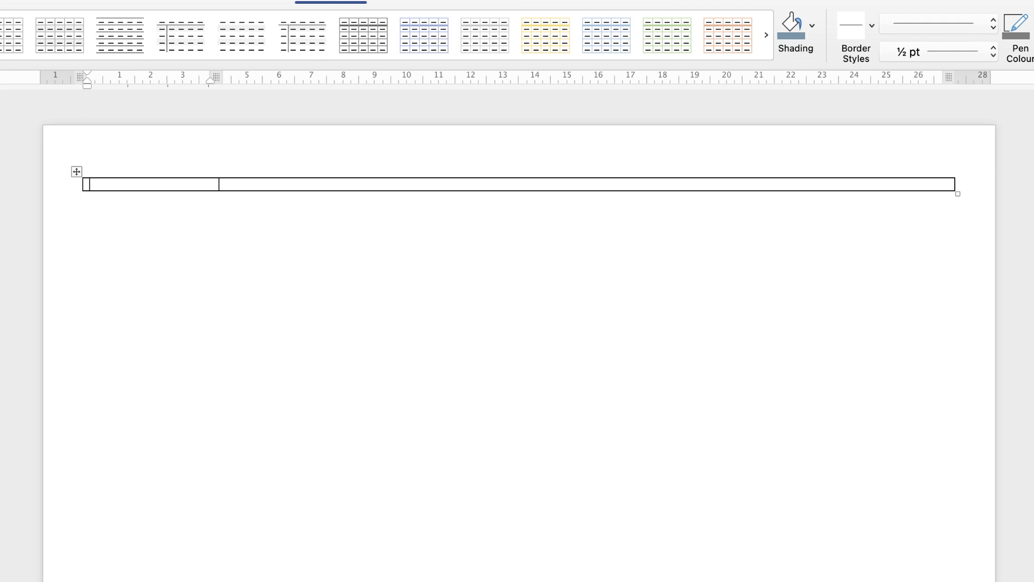
- Split the wide second cell of the table into 28 columns and 1 row
{"action": "left_click", "coordinate": [226, 184]}
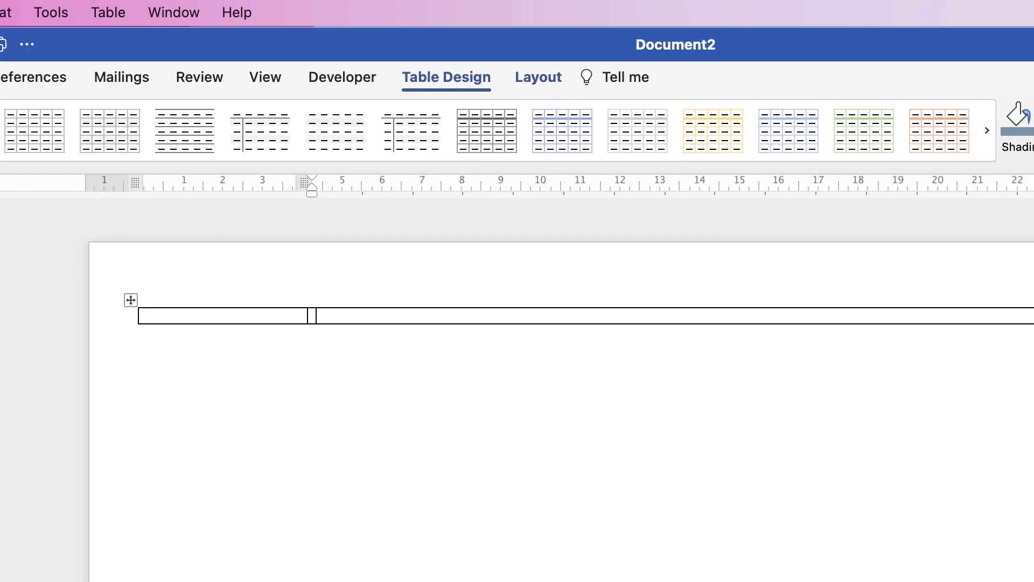
{"action": "left_click", "coordinate": [538, 76]}
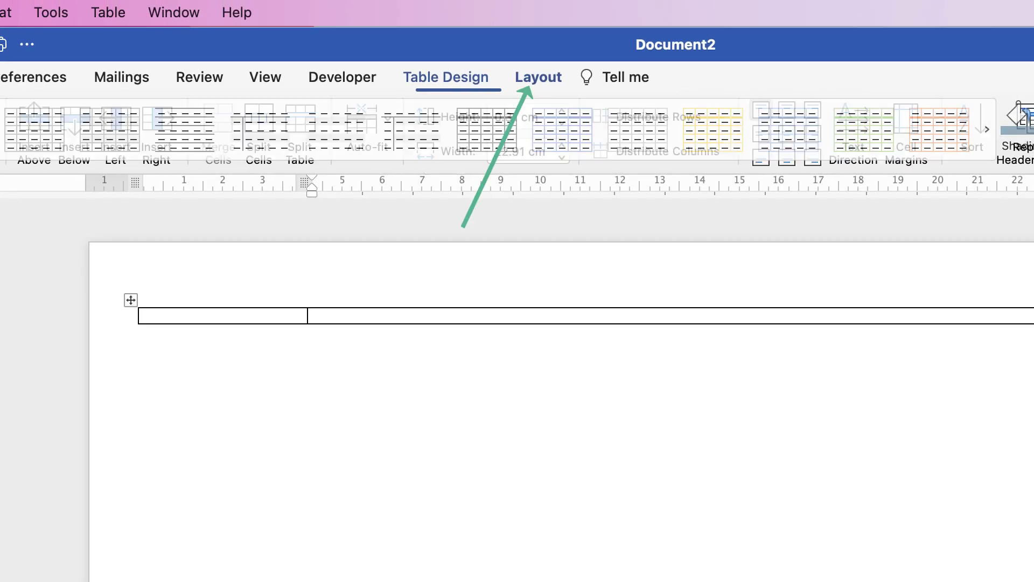
{"action": "left_click", "coordinate": [263, 119]}
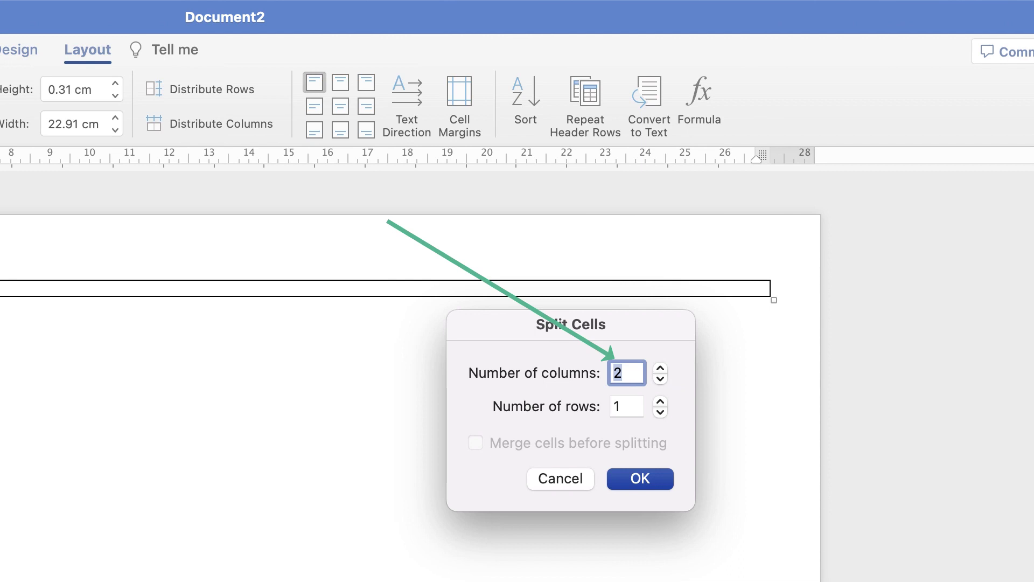
{"action": "type", "text": "28"}
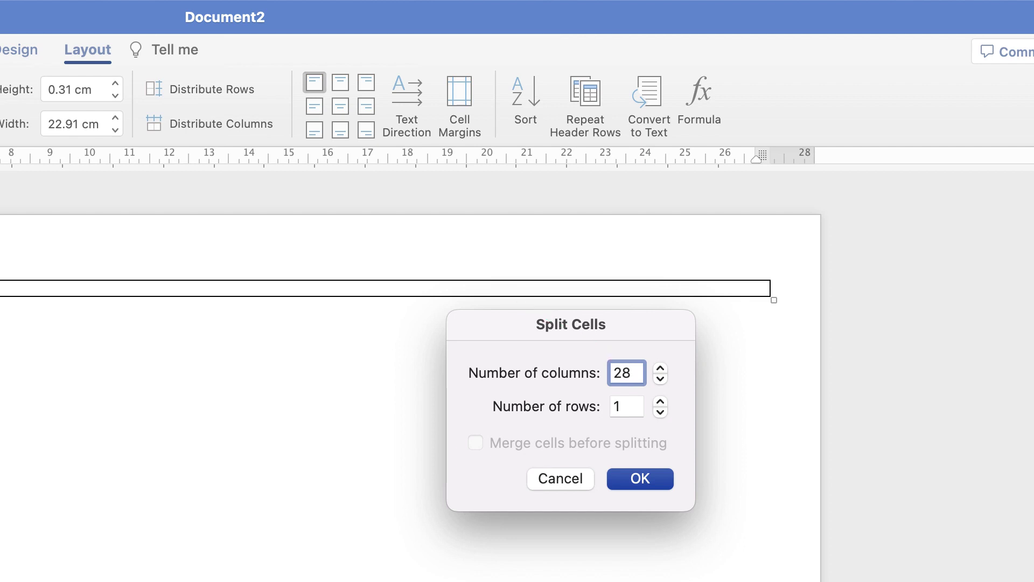
{"action": "key", "text": "Return"}
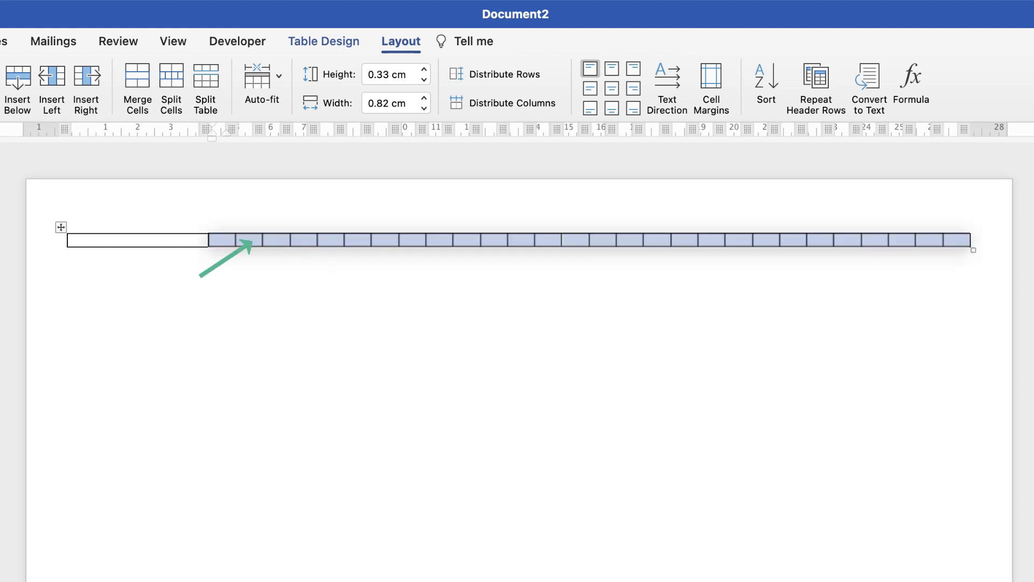
- Add eleven rows below the existing table row to make twelve rows
{"action": "left_click", "coordinate": [956, 240]}
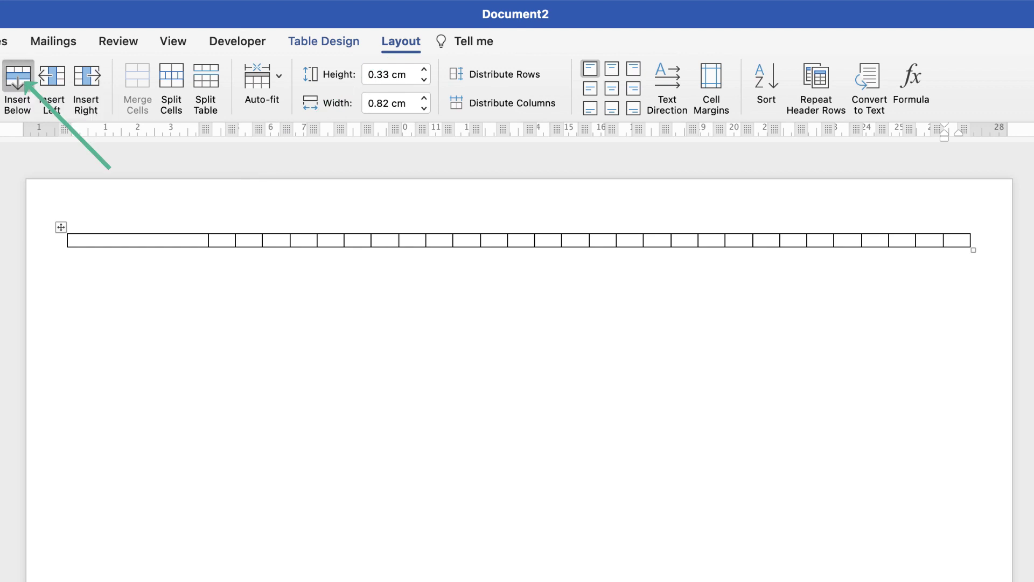
{"action": "left_click", "coordinate": [18, 78]}
{"action": "left_click", "coordinate": [18, 79]}
{"action": "left_click", "coordinate": [18, 78]}
{"action": "left_click", "coordinate": [18, 78]}
{"action": "left_click", "coordinate": [17, 78]}
{"action": "left_click", "coordinate": [18, 78]}
{"action": "left_click", "coordinate": [18, 78]}
{"action": "left_click", "coordinate": [18, 78]}
{"action": "left_click", "coordinate": [18, 78]}
{"action": "left_click", "coordinate": [18, 78]}
{"action": "left_click", "coordinate": [18, 78]}
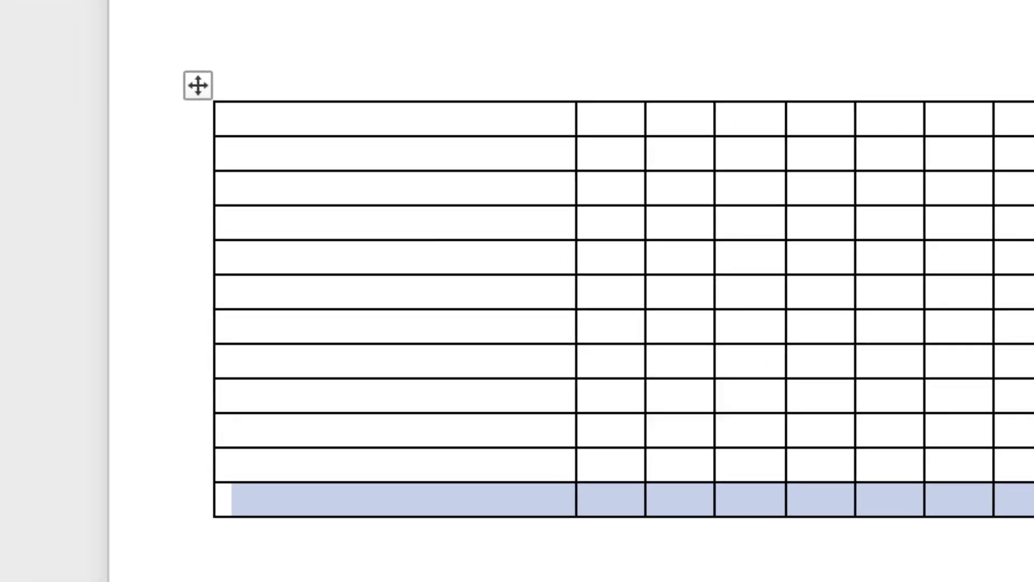
- Try row heights of 0.3 cm and 1 cm on the whole table, and undo the change
{"action": "left_click", "coordinate": [233, 119]}
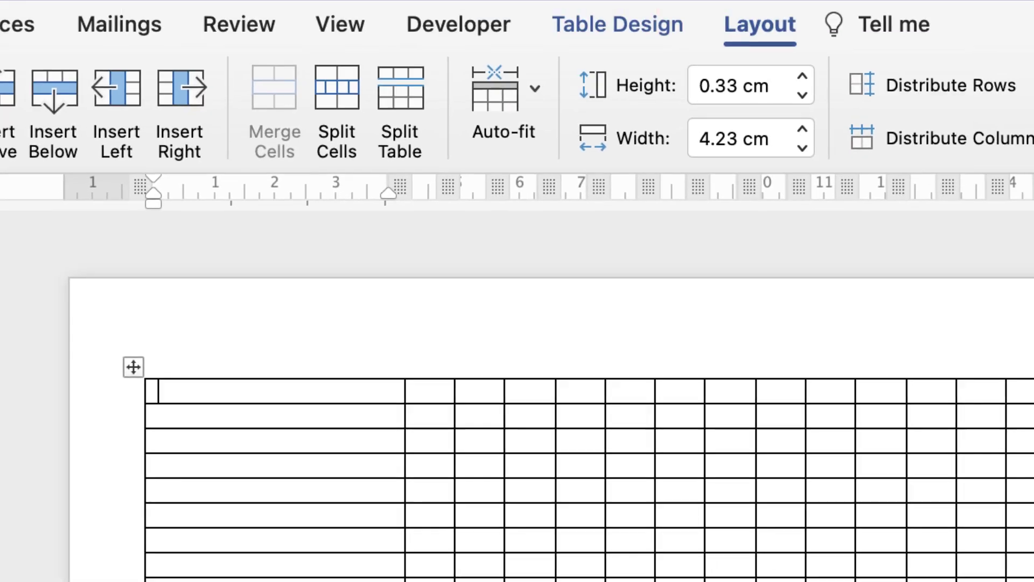
{"action": "left_click", "coordinate": [133, 367]}
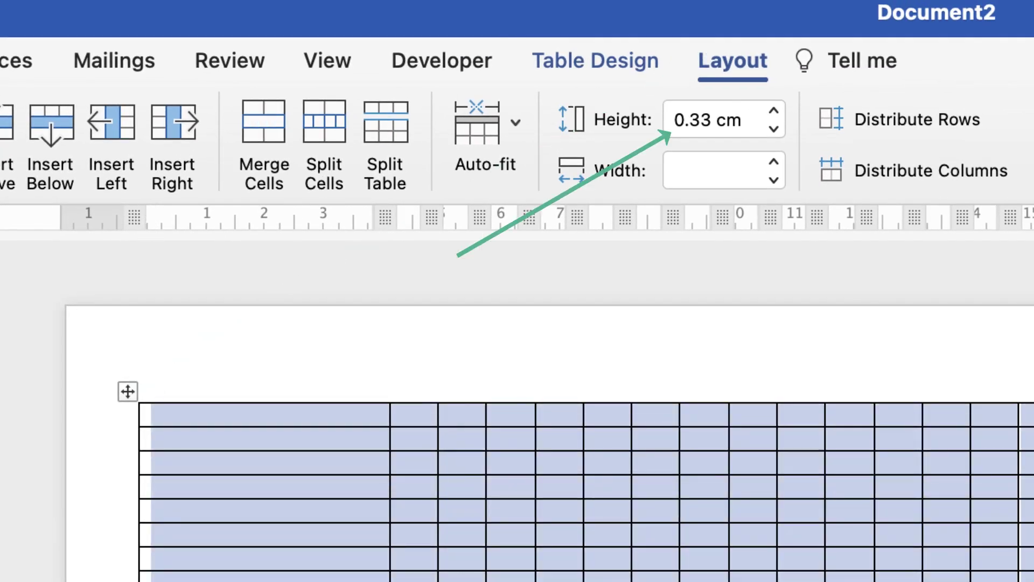
{"action": "left_click", "coordinate": [708, 120]}
{"action": "type", "text": "0.3"}
{"action": "key", "text": "Return"}
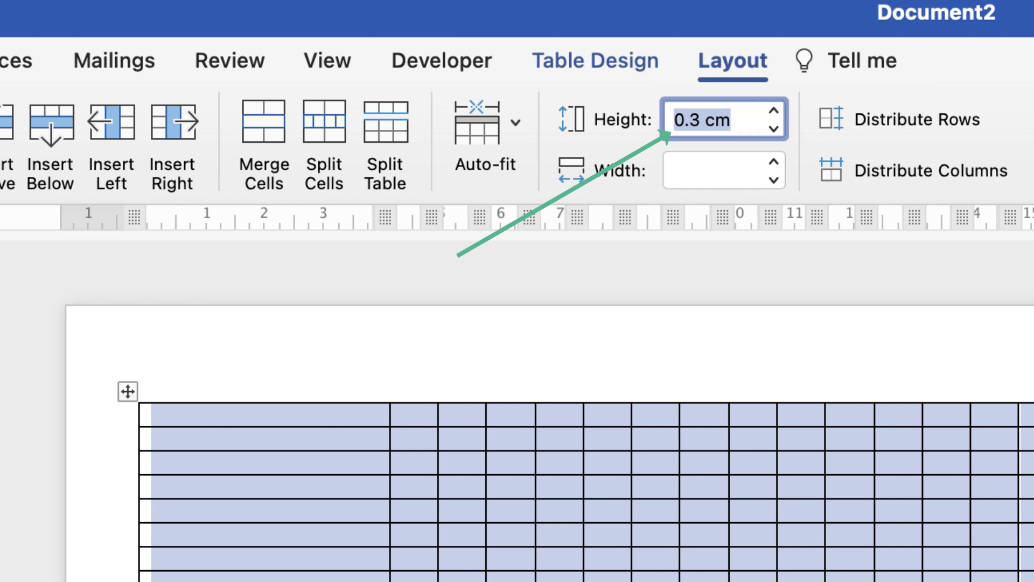
{"action": "type", "text": "1"}
{"action": "key", "text": "Return"}
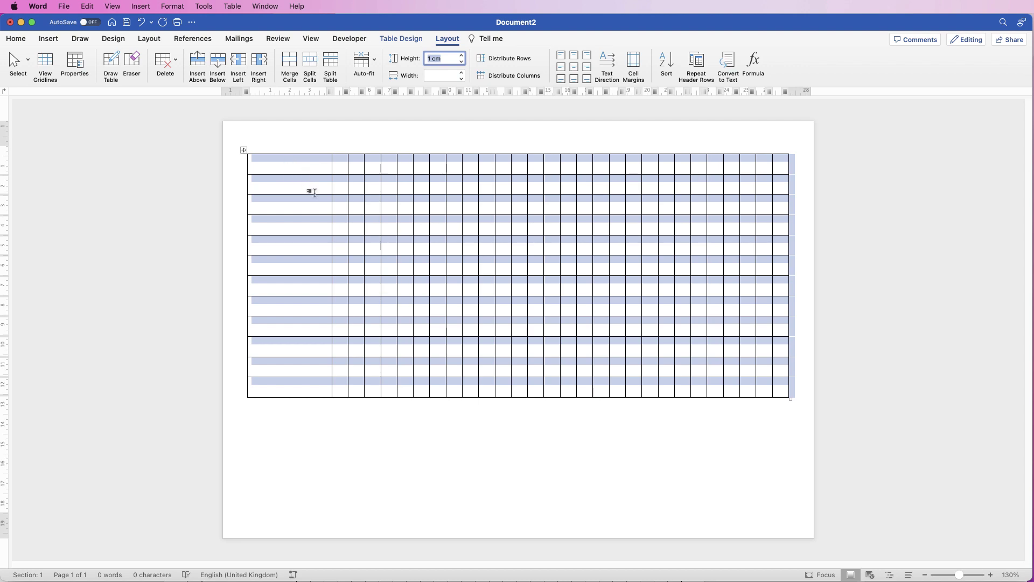
{"action": "key", "text": "super+z"}
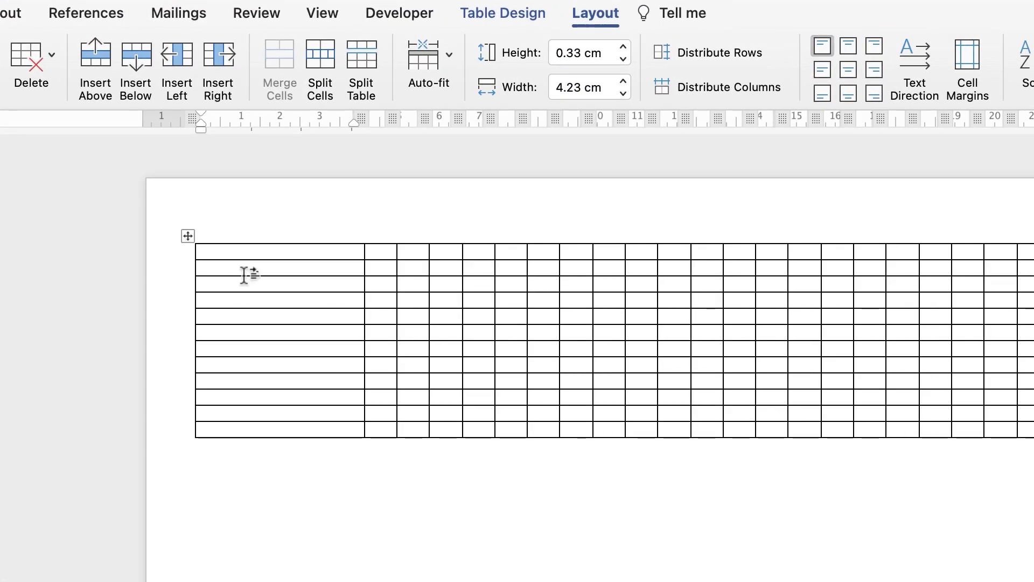
- Enter "TASKS/ACTIVITES" in the first column's second row and centre it in the cell both ways
{"action": "left_click", "coordinate": [217, 269]}
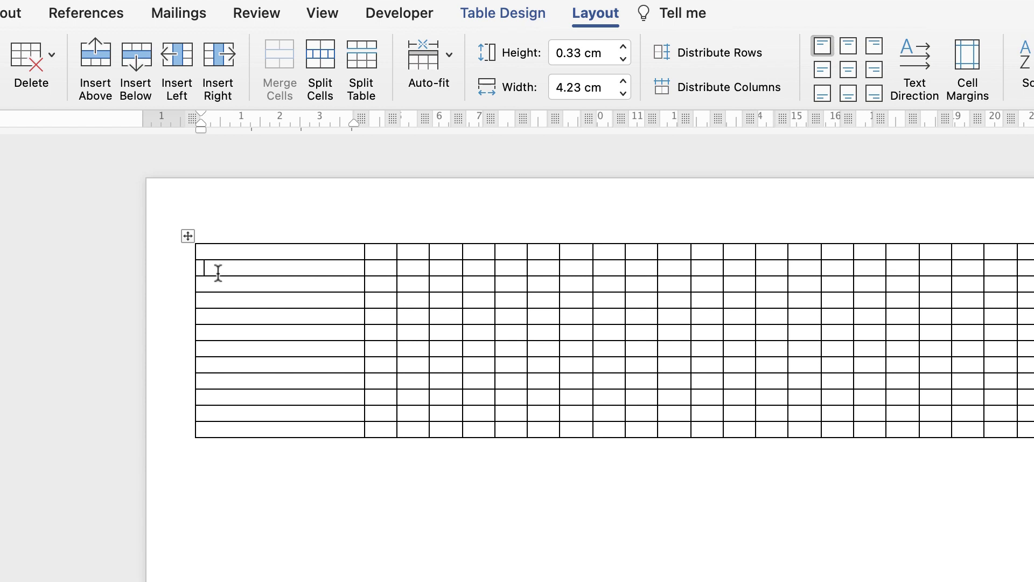
{"action": "type", "text": "TASKS/ACTIVITES"}
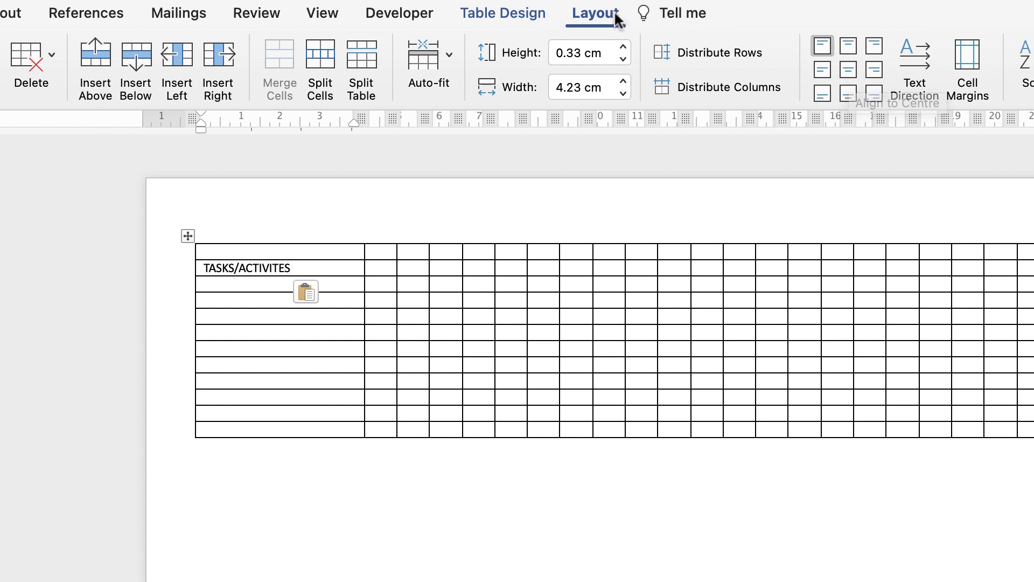
{"action": "left_click", "coordinate": [846, 70]}
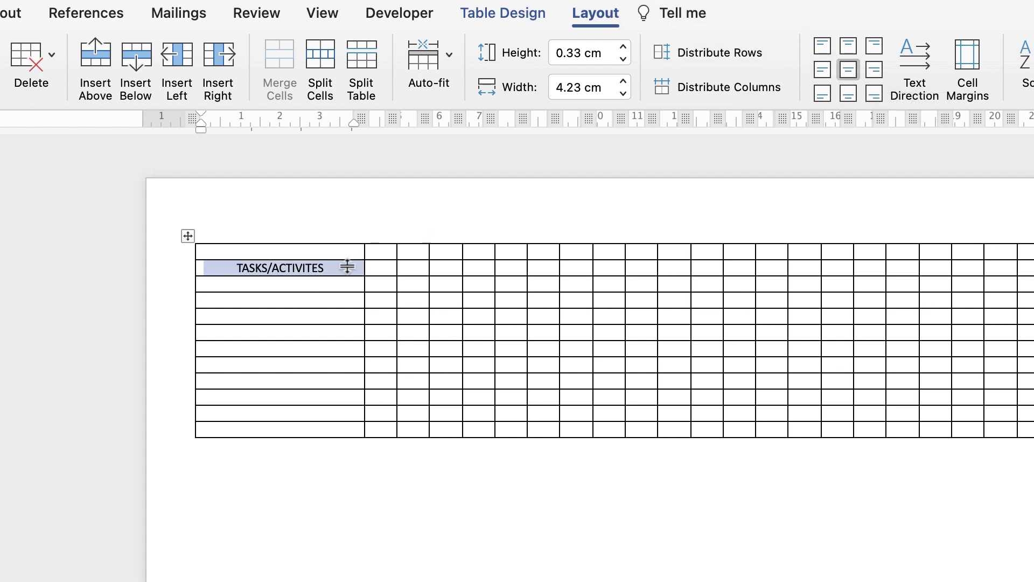
- Number the 28 narrow cells of the first row from 1 to 28
{"action": "left_click", "coordinate": [383, 250]}
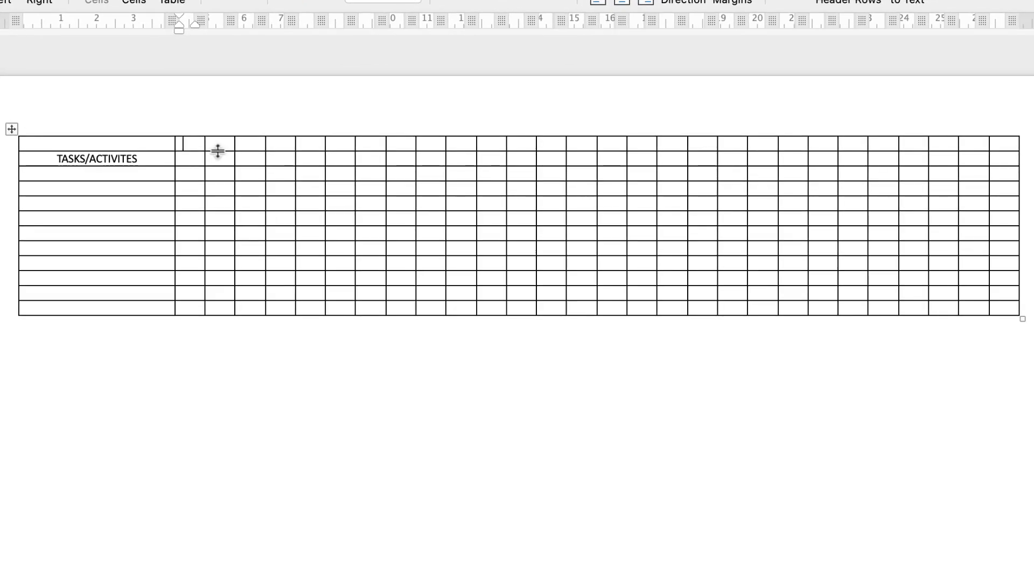
{"action": "type", "text": "1\t2\t3\t4\t5\t6\t7\t8\t9\t10\t11\t12\t13\t14\t15\t16\t17\t18\t19\t20\t21\t22\t23\t24\t25\t26\t27\t28"}
- Enter the weekday letters S, S, M, T, W, T, F in the second row under days 1 to 7
{"action": "key", "text": "Tab"}
{"action": "key", "text": "Tab"}
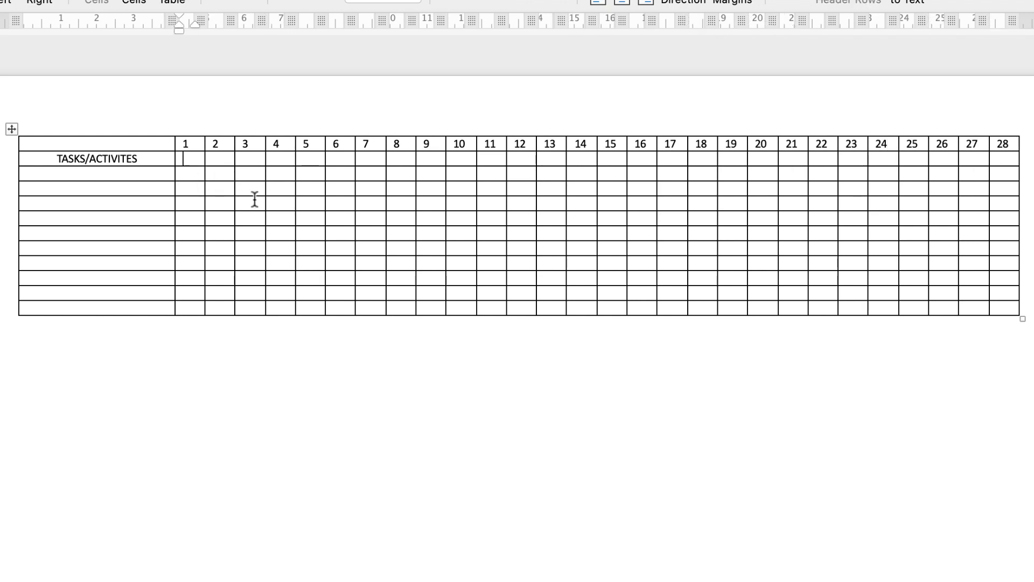
{"action": "type", "text": "S"}
{"action": "key", "text": "Tab"}
{"action": "type", "text": "S"}
{"action": "key", "text": "Tab"}
{"action": "type", "text": "M"}
{"action": "key", "text": "Tab"}
{"action": "type", "text": "T"}
{"action": "key", "text": "Tab"}
{"action": "type", "text": "W"}
{"action": "key", "text": "Tab"}
{"action": "type", "text": "T"}
{"action": "key", "text": "Tab"}
{"action": "type", "text": "F"}
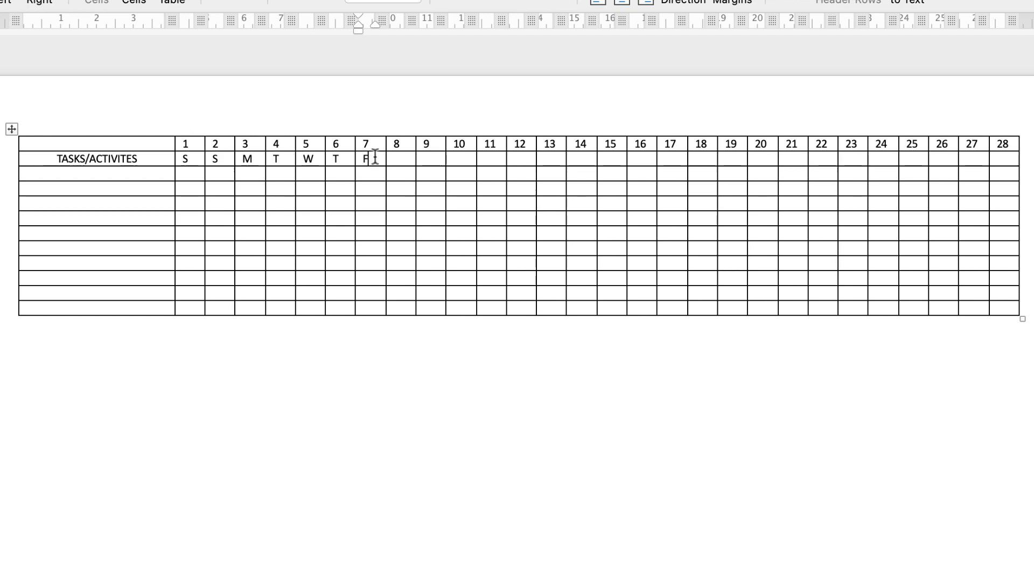
- Centre the contents of the 28 day columns in the first two rows, horizontally and vertically
{"action": "key", "text": "shift+Left"}
{"action": "key", "text": "shift+Left"}
{"action": "left_click_drag", "start_coordinate": [1013, 160], "coordinate": [422, 167]}
{"action": "left_click_drag", "start_coordinate": [254, 155], "coordinate": [186, 145]}
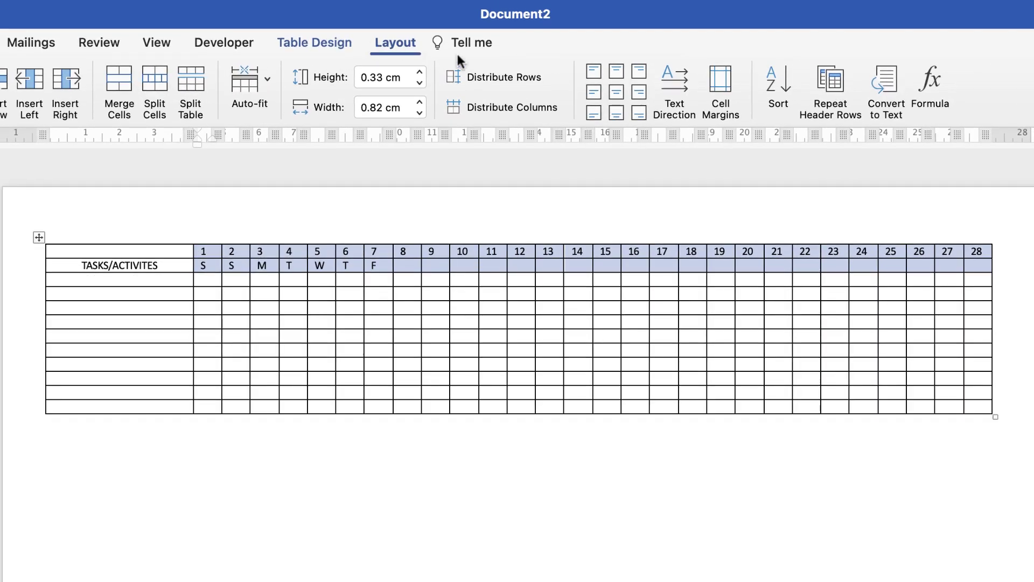
{"action": "left_click", "coordinate": [617, 91]}
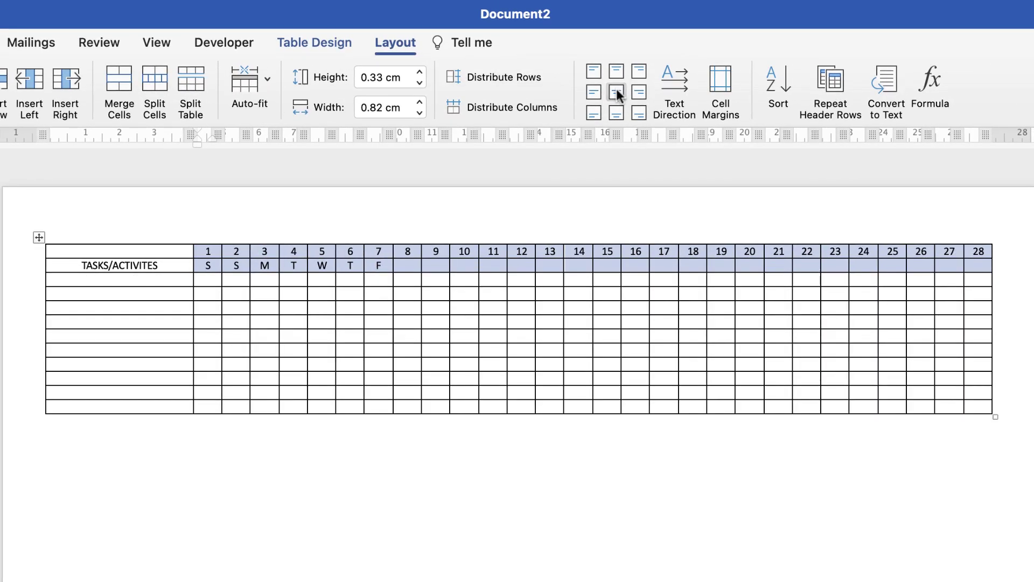
- Make the seven weekday letters under days 1 to 7 bold
{"action": "left_click", "coordinate": [385, 264]}
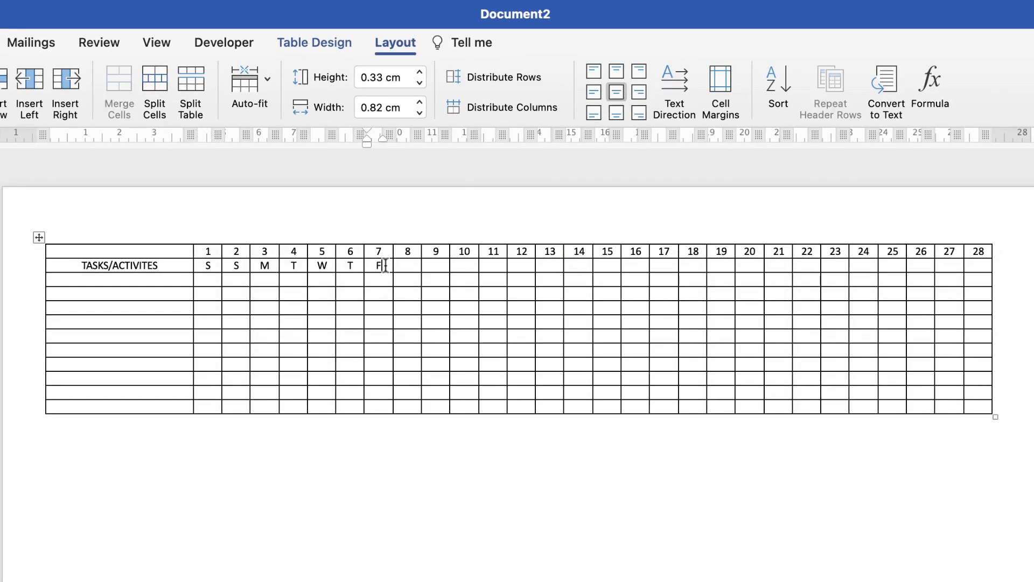
{"action": "left_click_drag", "start_coordinate": [384, 265], "coordinate": [216, 273]}
{"action": "key", "text": "super+c"}
{"action": "left_click", "coordinate": [0, 42]}
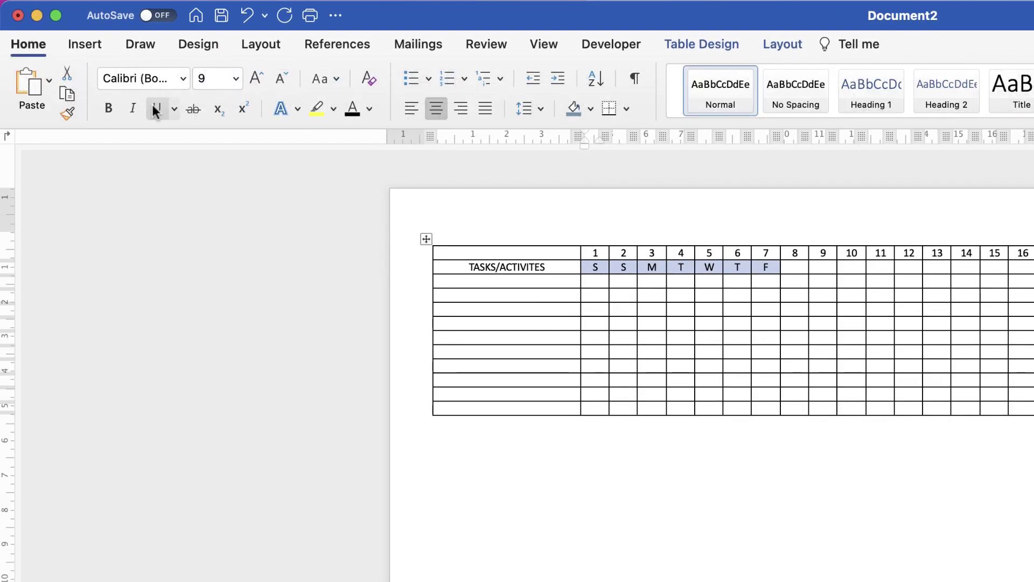
{"action": "left_click", "coordinate": [108, 111]}
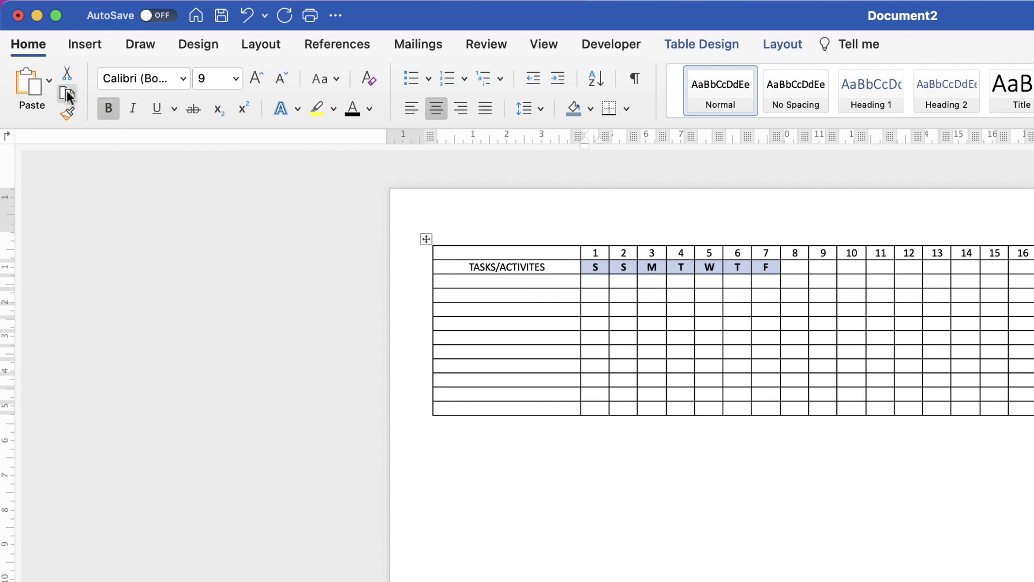
- Repeat the bold weekday letters S, S, M, T, W, T, F under days 8 to 28 by copying them across
{"action": "left_click", "coordinate": [582, 267]}
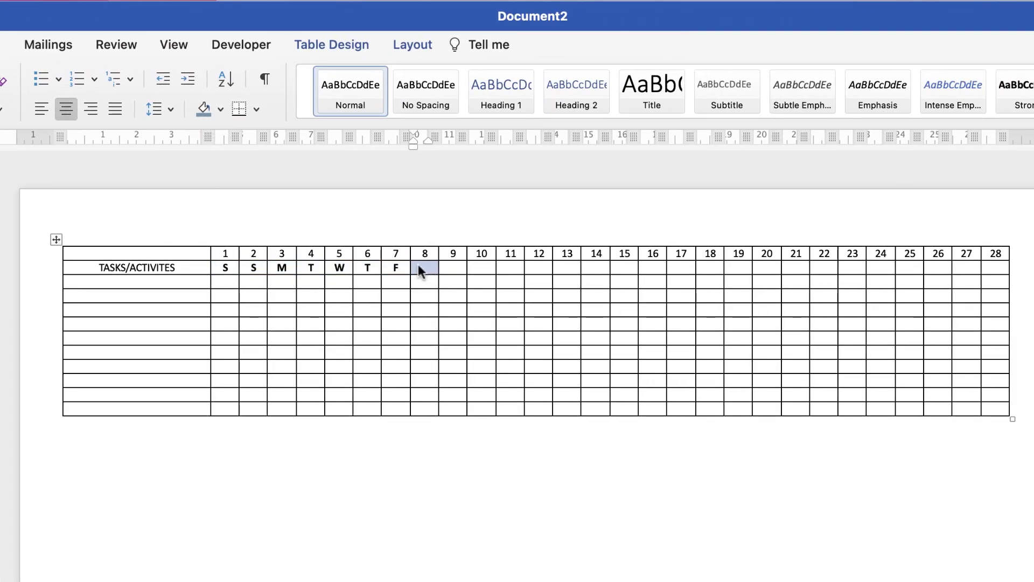
{"action": "left_click_drag", "start_coordinate": [428, 268], "coordinate": [609, 268]}
{"action": "key", "text": "super+v"}
{"action": "left_click", "coordinate": [626, 268]}
{"action": "left_click_drag", "start_coordinate": [626, 267], "coordinate": [994, 269]}
{"action": "type", "text": "S\tS\tM\tT\tW\tT\tF\tS\tS\tM\tT\tW\tT\tF"}
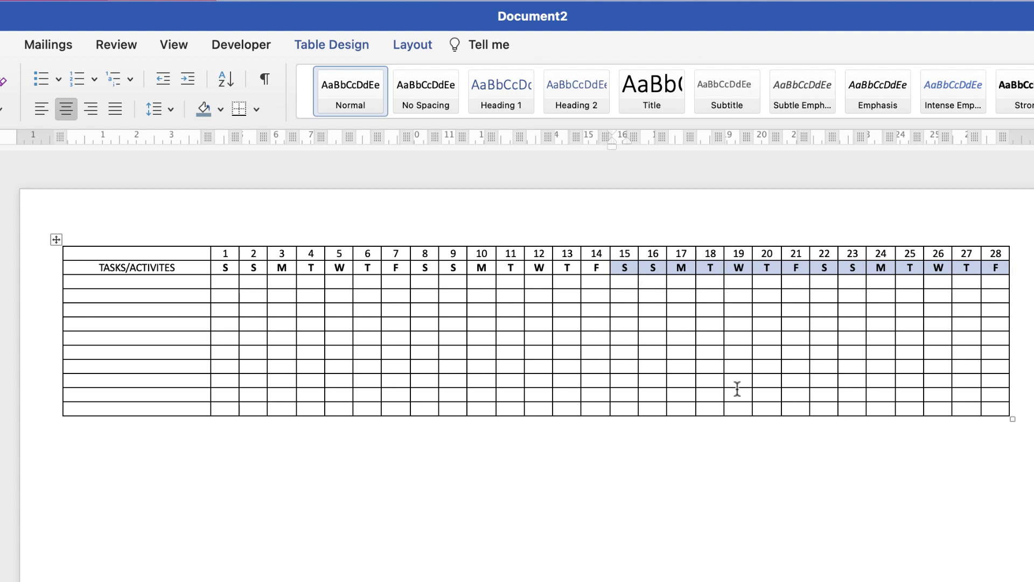
- Insert a blank line above the table
{"action": "left_click", "coordinate": [338, 338]}
{"action": "left_click", "coordinate": [226, 411]}
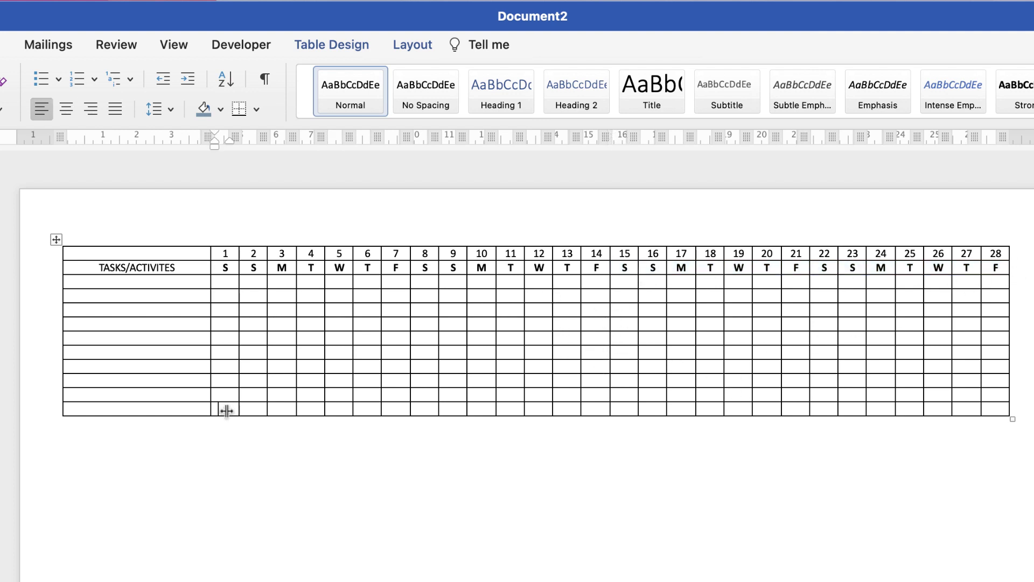
{"action": "left_click", "coordinate": [243, 225]}
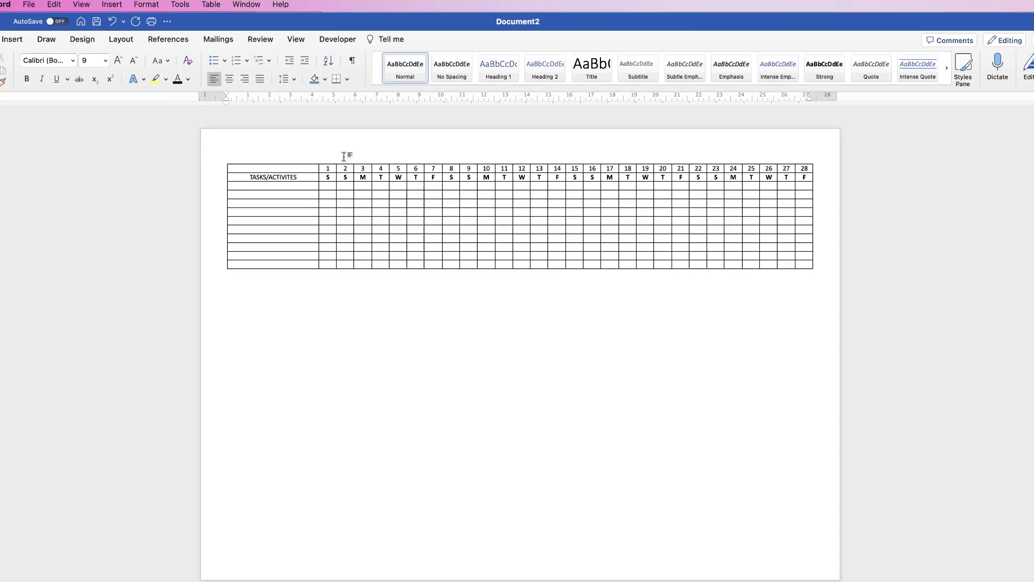
{"action": "key", "text": "Return"}
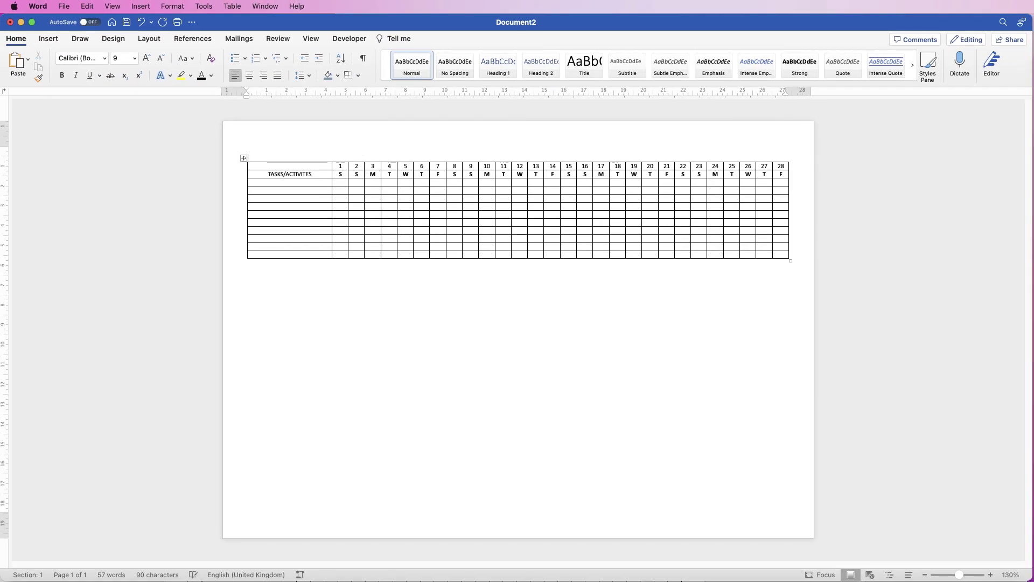
- Insert about 25 more blank rows below the table's last row so that it nearly fills the page
{"action": "left_click", "coordinate": [337, 254]}
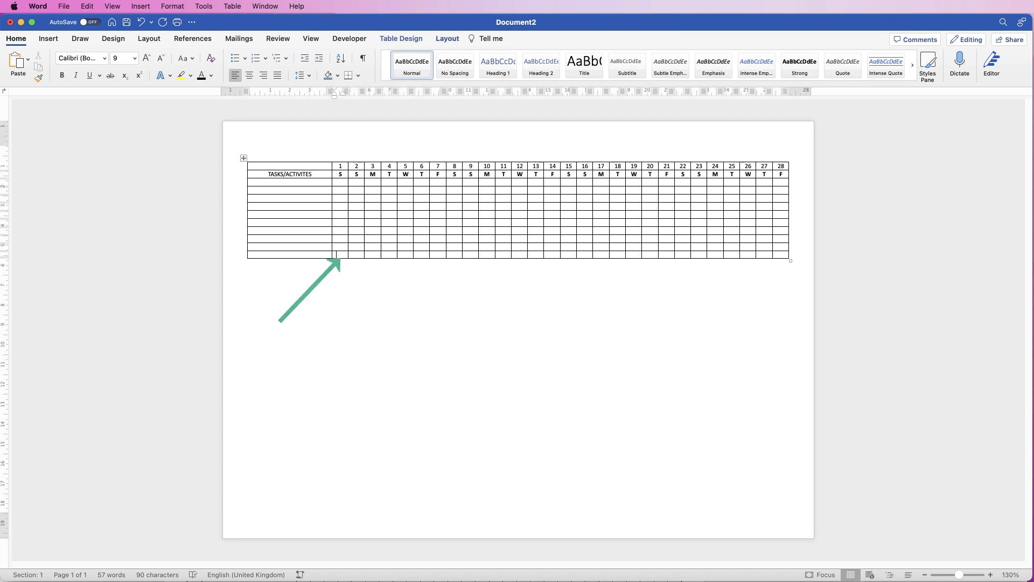
{"action": "left_click", "coordinate": [447, 39]}
{"action": "left_click", "coordinate": [218, 65]}
{"action": "left_click", "coordinate": [218, 63]}
{"action": "left_click", "coordinate": [217, 63]}
{"action": "left_click", "coordinate": [218, 64]}
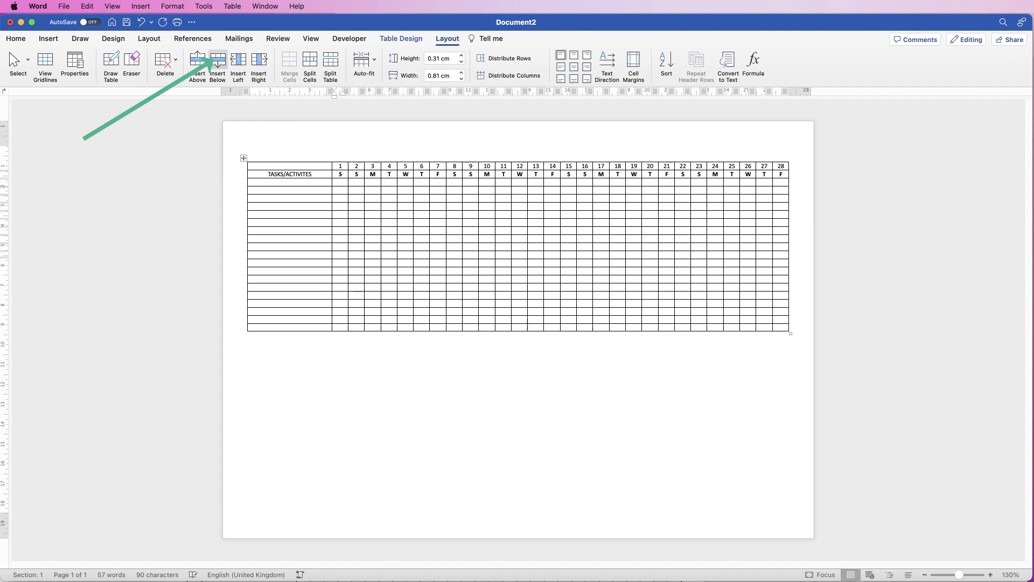
{"action": "left_click", "coordinate": [218, 63]}
{"action": "left_click", "coordinate": [217, 63]}
{"action": "left_click", "coordinate": [218, 63]}
{"action": "left_click", "coordinate": [218, 63]}
{"action": "left_click", "coordinate": [218, 64]}
{"action": "left_click", "coordinate": [217, 63]}
{"action": "left_click", "coordinate": [218, 63]}
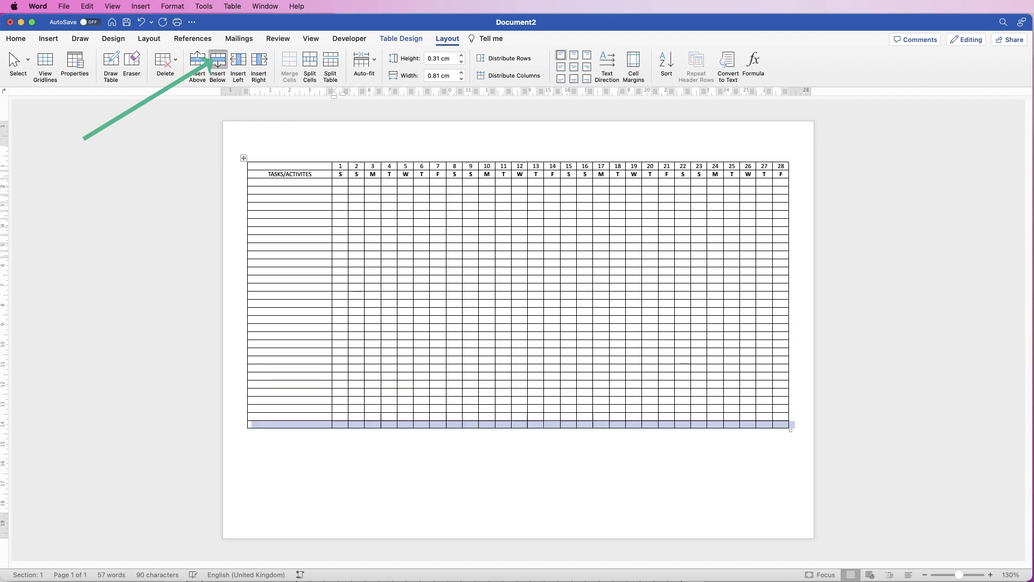
{"action": "left_click", "coordinate": [218, 64]}
{"action": "left_click", "coordinate": [218, 63]}
{"action": "left_click", "coordinate": [218, 64]}
{"action": "left_click", "coordinate": [217, 64]}
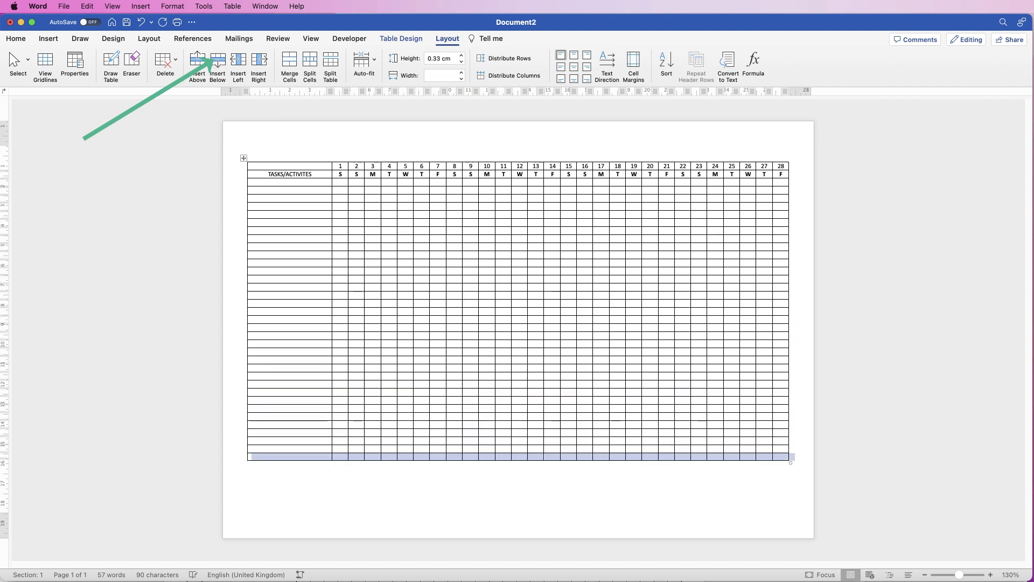
- Paste the copied list of construction tasks into the TASKS/ACTIVITES column, starting in the first row below the heading
{"action": "left_click", "coordinate": [289, 456]}
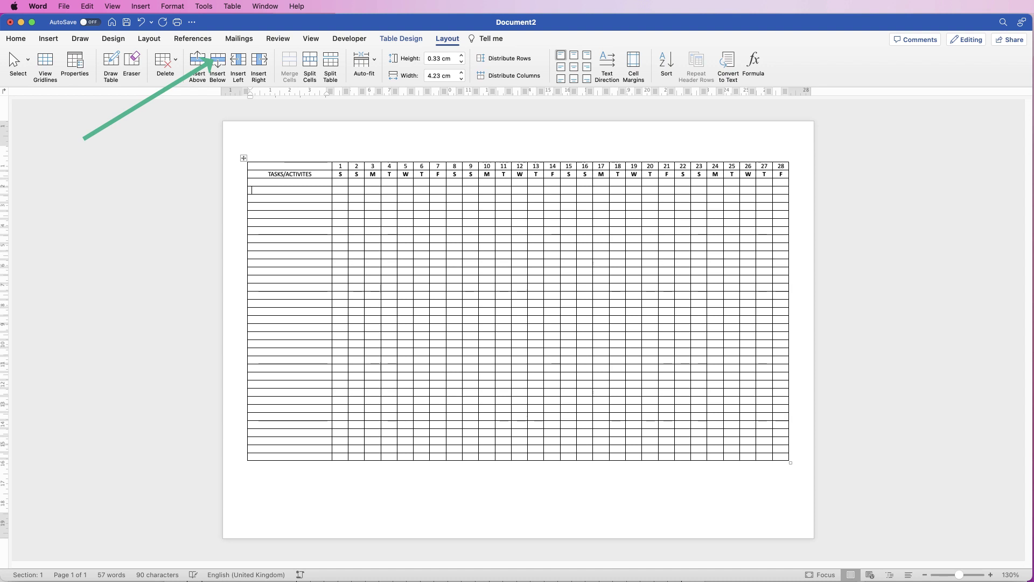
{"action": "left_click", "coordinate": [252, 190]}
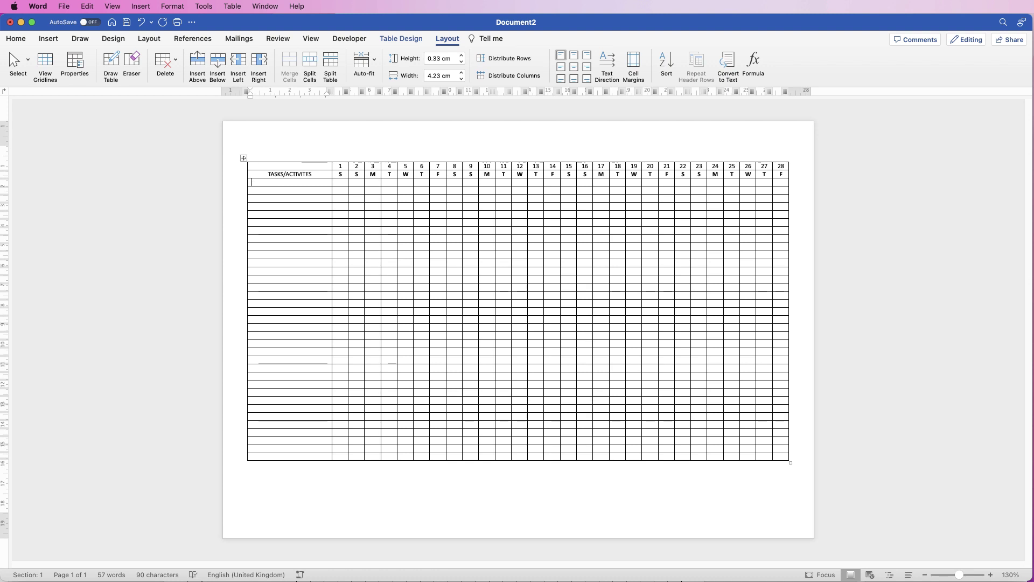
{"action": "key", "text": "super+v"}
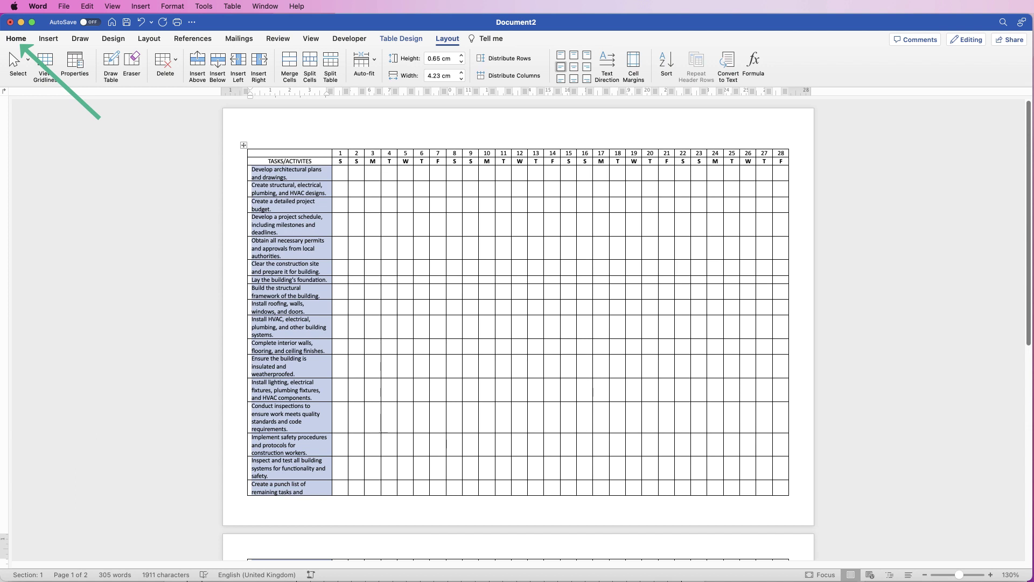
- Reduce the font size of the pasted task descriptions to 7.5
{"action": "left_click", "coordinate": [17, 39]}
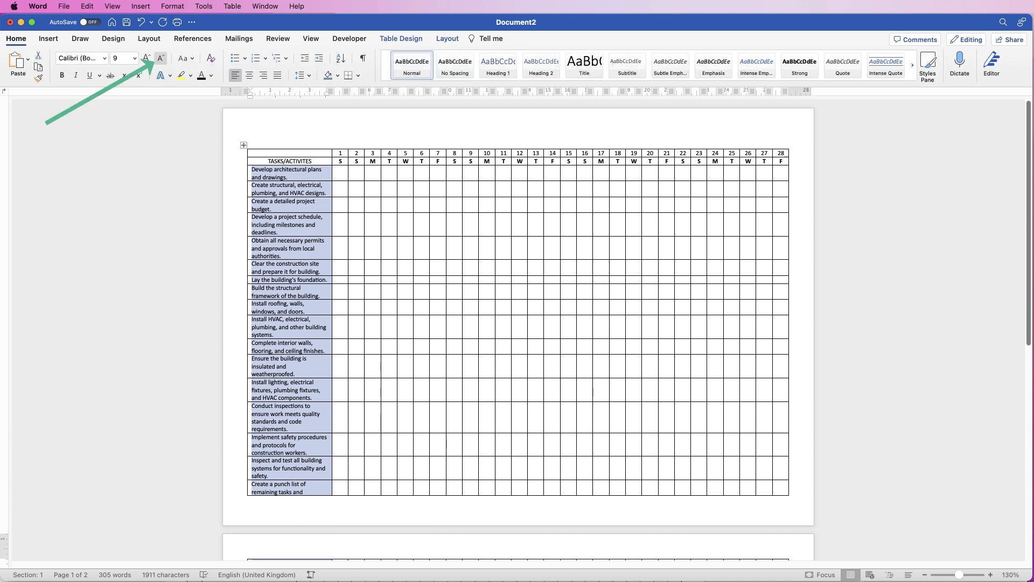
{"action": "left_click", "coordinate": [161, 57]}
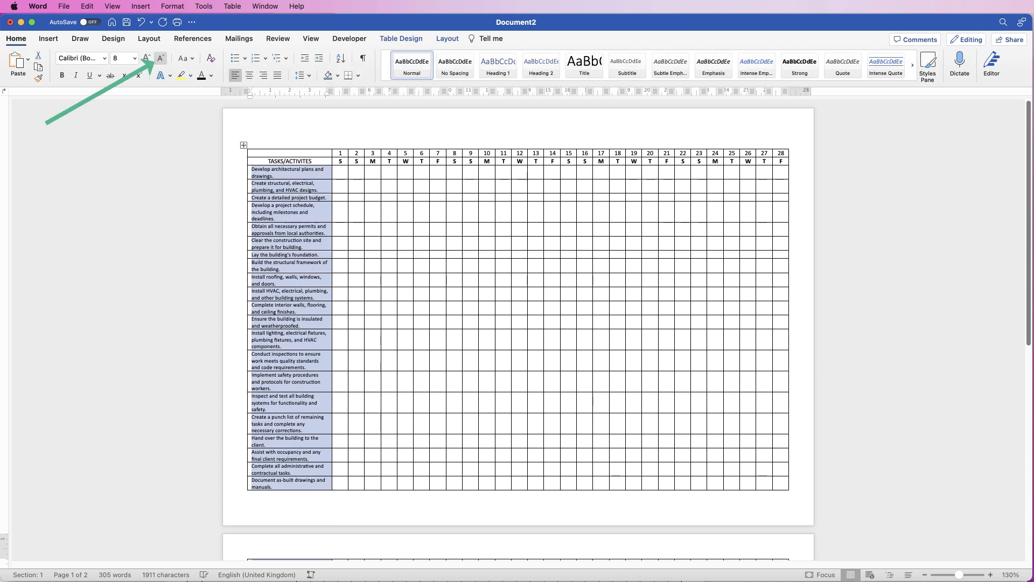
{"action": "left_click", "coordinate": [161, 58]}
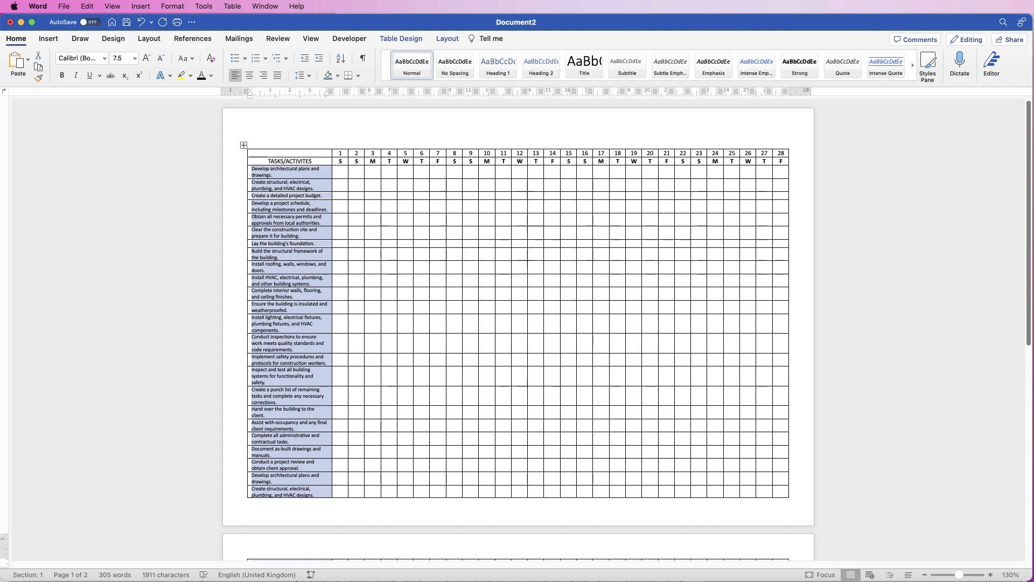
{"action": "left_click", "coordinate": [373, 337]}
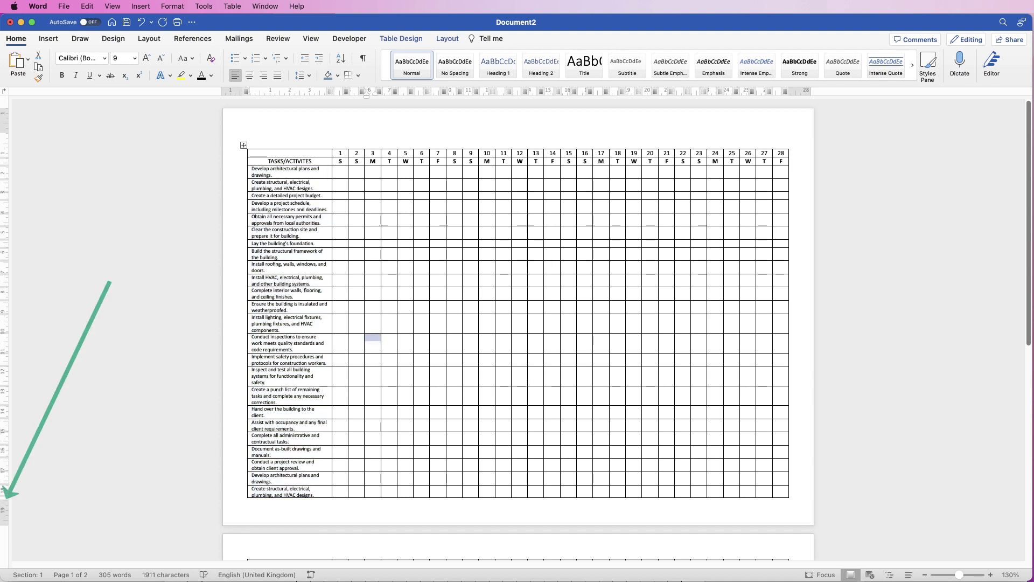
- Reduce the page's bottom and top margins by about 1 cm each, using the vertical ruler
{"action": "left_click", "coordinate": [311, 38]}
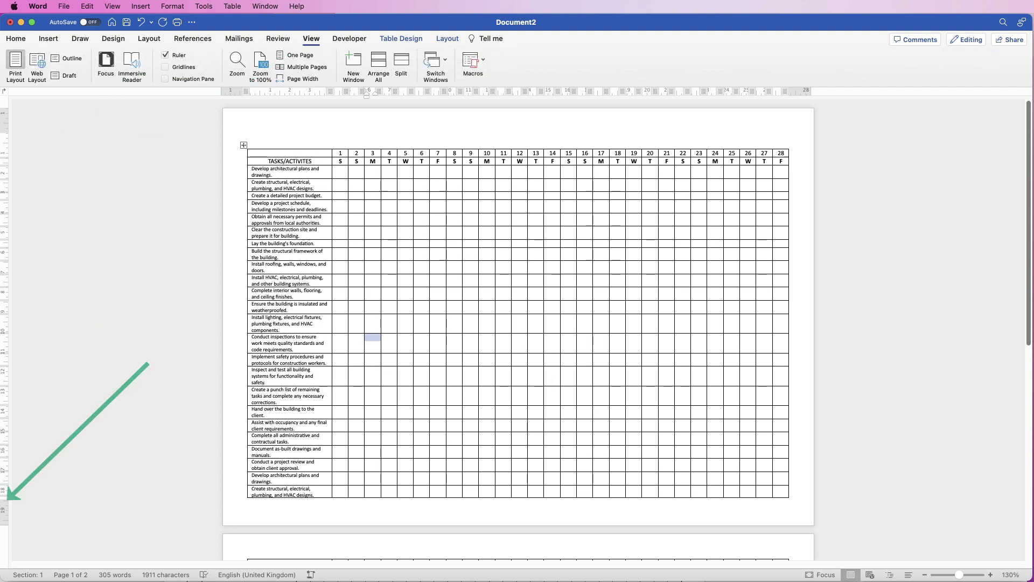
{"action": "left_click_drag", "start_coordinate": [4, 497], "coordinate": [4, 516]}
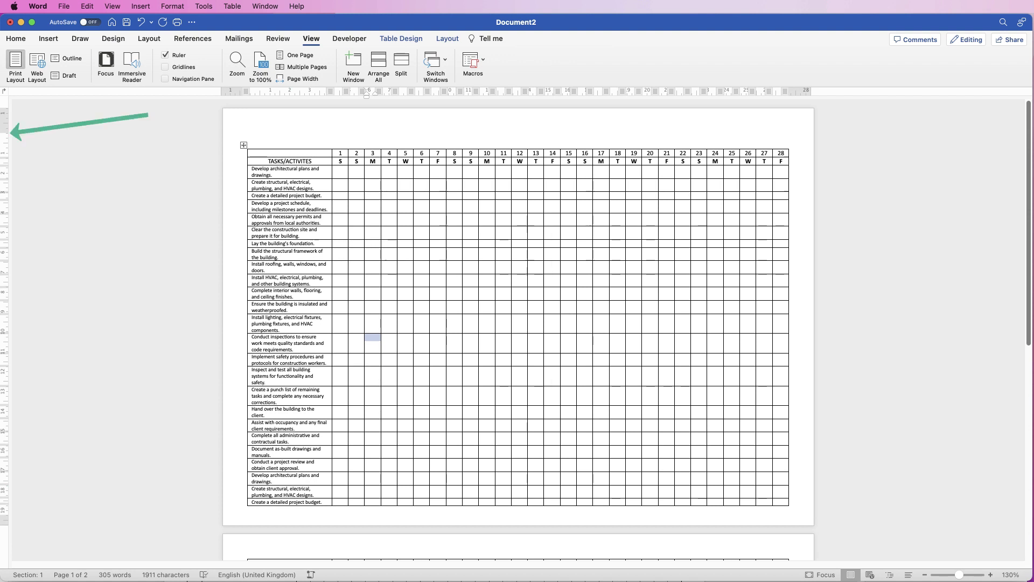
{"action": "left_click_drag", "start_coordinate": [4, 133], "coordinate": [5, 116]}
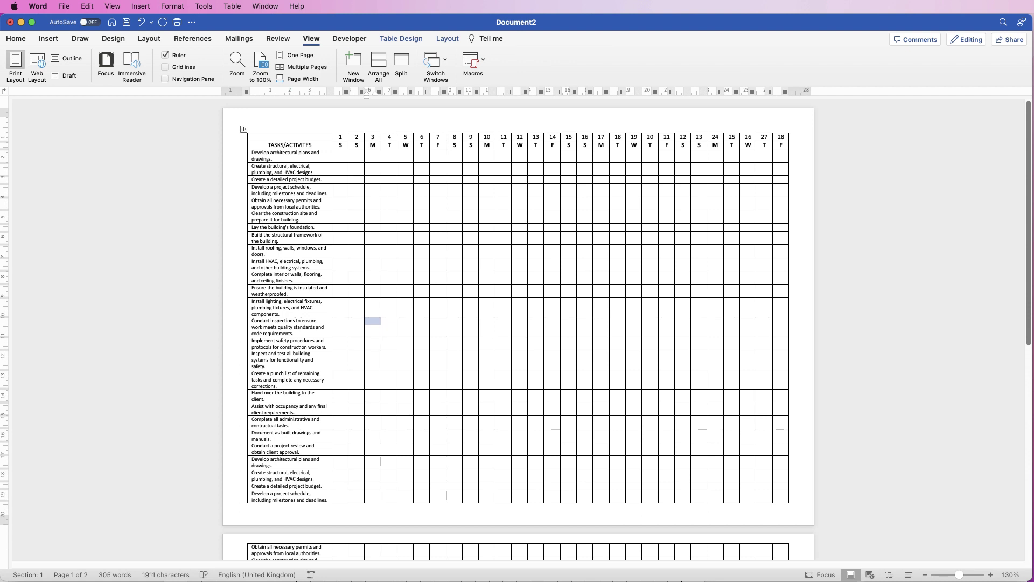
{"action": "left_click", "coordinate": [389, 374]}
- Widen the TASKS/ACTIVITES column to about 6.7 cm by shifting the borders of the first day columns so the table fits one page
{"action": "mouse_move", "coordinate": [332, 270]}
{"action": "left_mouse_down"}
{"action": "mouse_move", "coordinate": [355, 269]}
{"action": "mouse_move", "coordinate": [344, 270]}
{"action": "left_mouse_up"}
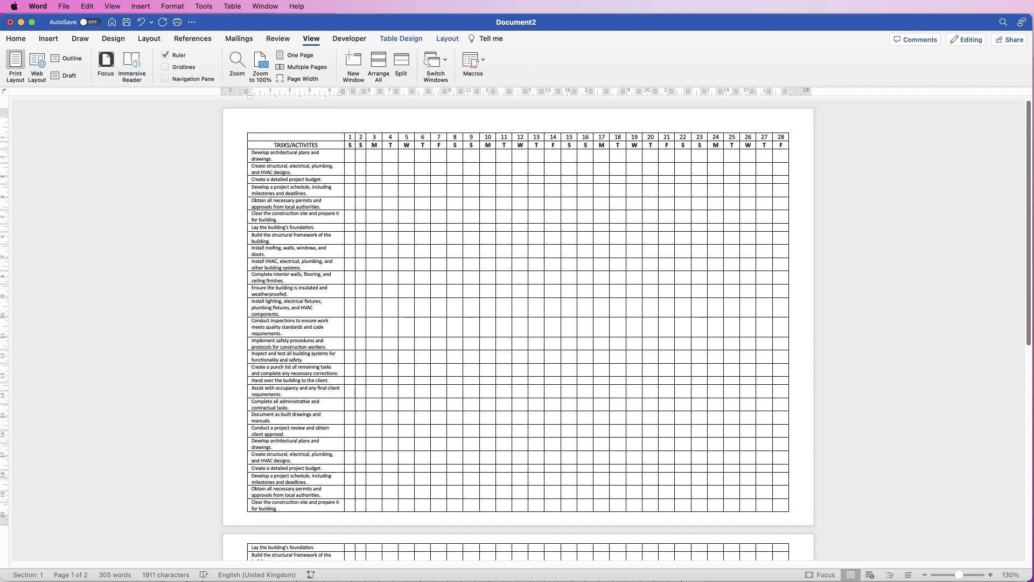
{"action": "left_click", "coordinate": [373, 187]}
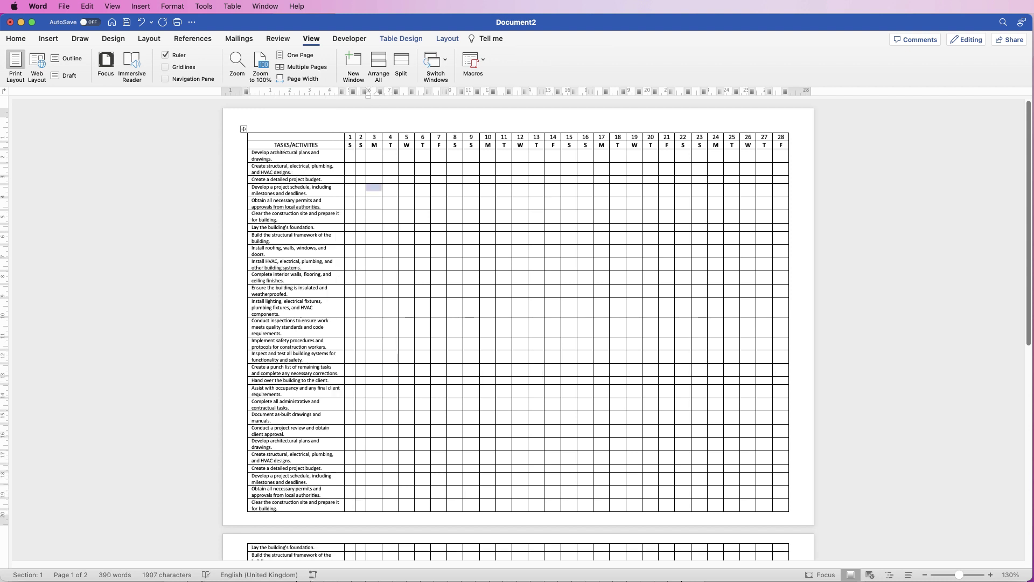
{"action": "left_click_drag", "start_coordinate": [366, 216], "coordinate": [371, 215]}
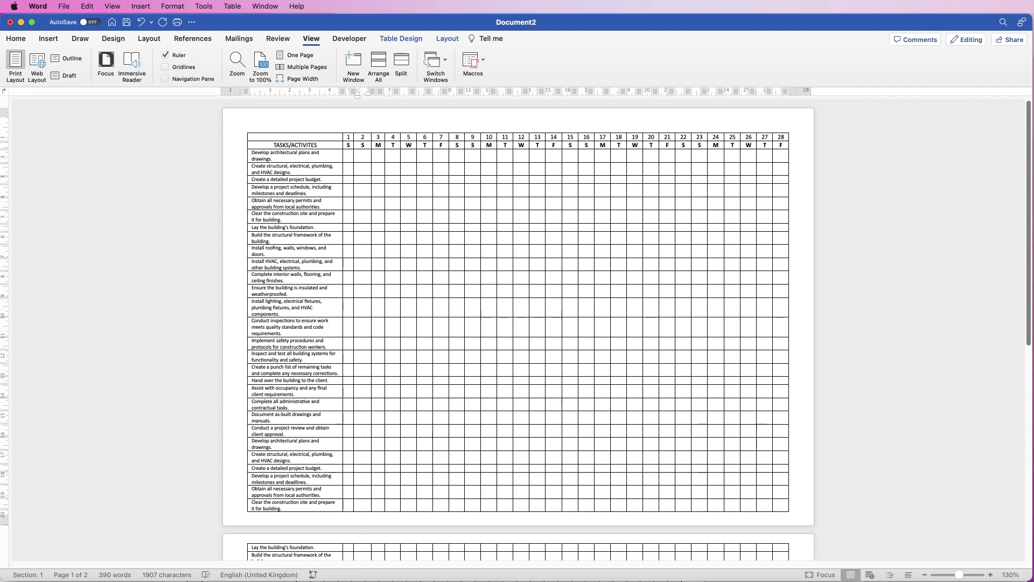
{"action": "left_click_drag", "start_coordinate": [354, 323], "coordinate": [361, 324]}
{"action": "left_click_drag", "start_coordinate": [342, 269], "coordinate": [351, 269]}
{"action": "left_click", "coordinate": [380, 183]}
{"action": "left_click_drag", "start_coordinate": [386, 274], "coordinate": [392, 274]}
{"action": "left_click", "coordinate": [380, 184]}
{"action": "mouse_move", "coordinate": [372, 186]}
{"action": "left_mouse_down"}
{"action": "mouse_move", "coordinate": [381, 186]}
{"action": "mouse_move", "coordinate": [348, 186]}
{"action": "mouse_move", "coordinate": [387, 187]}
{"action": "left_mouse_up"}
{"action": "left_click", "coordinate": [387, 183]}
{"action": "left_click", "coordinate": [387, 183]}
{"action": "left_click", "coordinate": [387, 184]}
- Distribute the 28 day columns evenly across all table rows
{"action": "scroll", "coordinate": [381, 187], "scroll_direction": "down", "scroll_amount": 2}
{"action": "left_click_drag", "start_coordinate": [781, 496], "coordinate": [385, 151]}
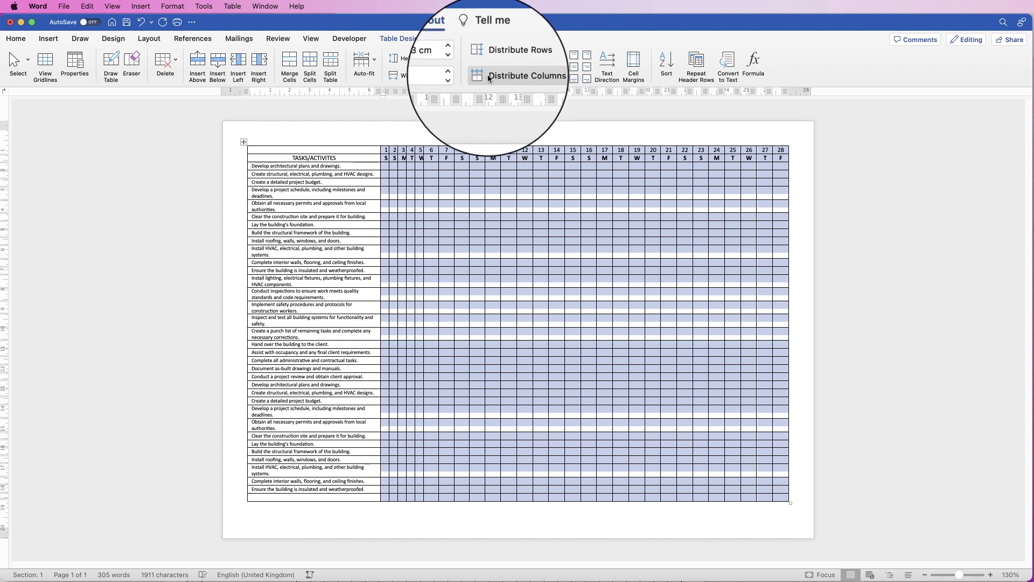
{"action": "left_click", "coordinate": [501, 79]}
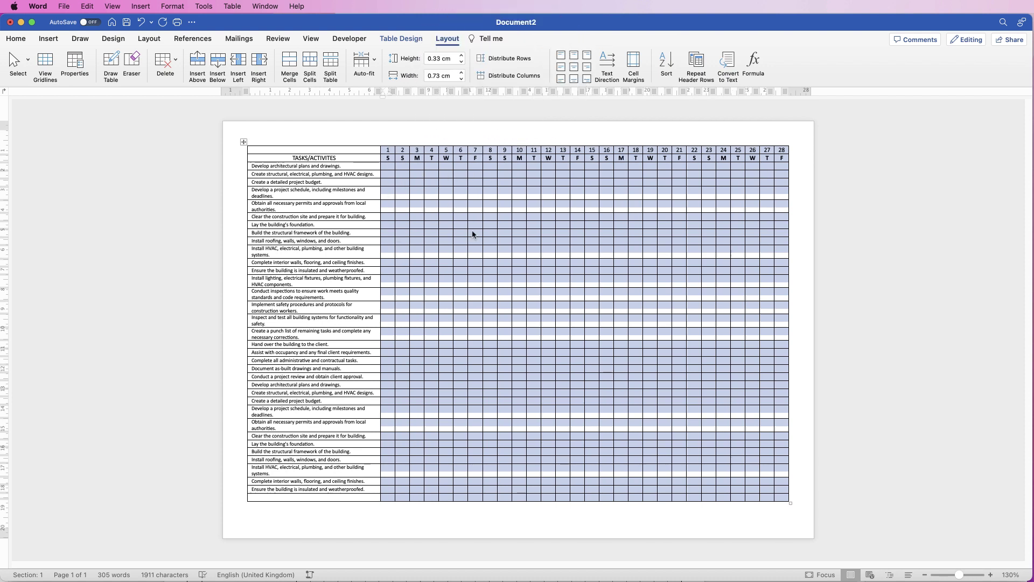
- Add two more blank lines above the table and delete the table's empty last row
{"action": "left_click", "coordinate": [271, 138]}
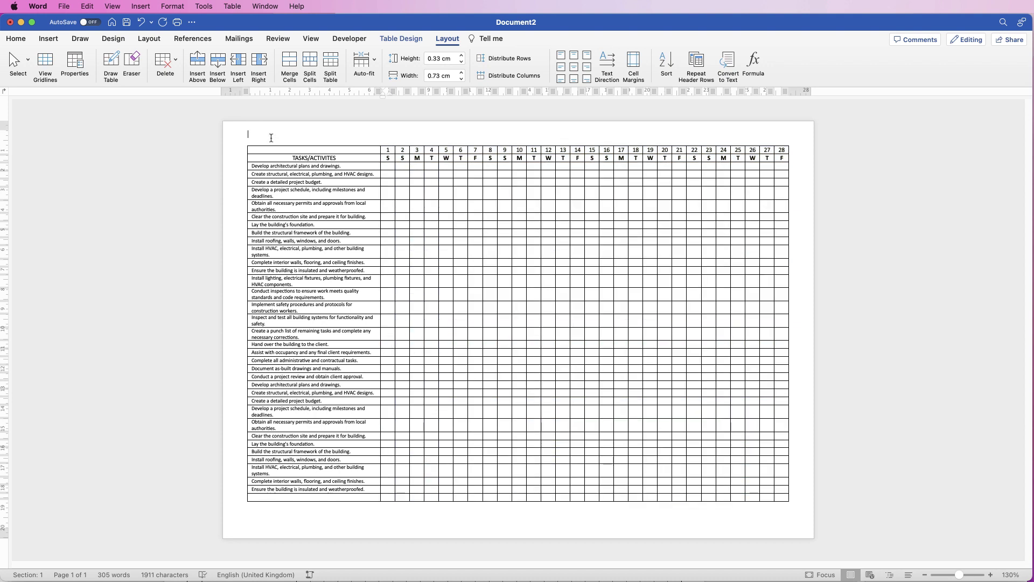
{"action": "key", "text": "Return"}
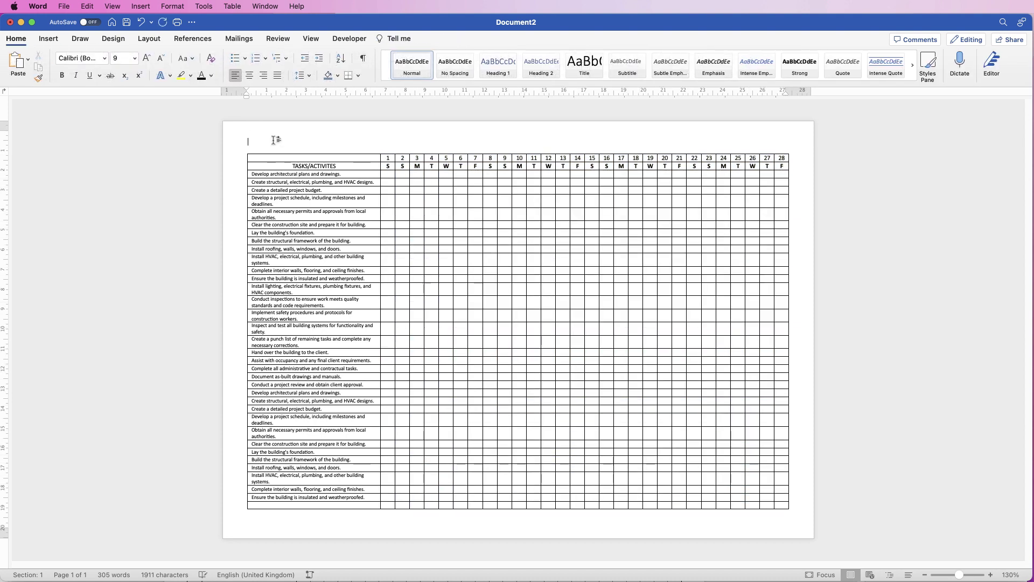
{"action": "left_click_drag", "start_coordinate": [780, 506], "coordinate": [358, 505]}
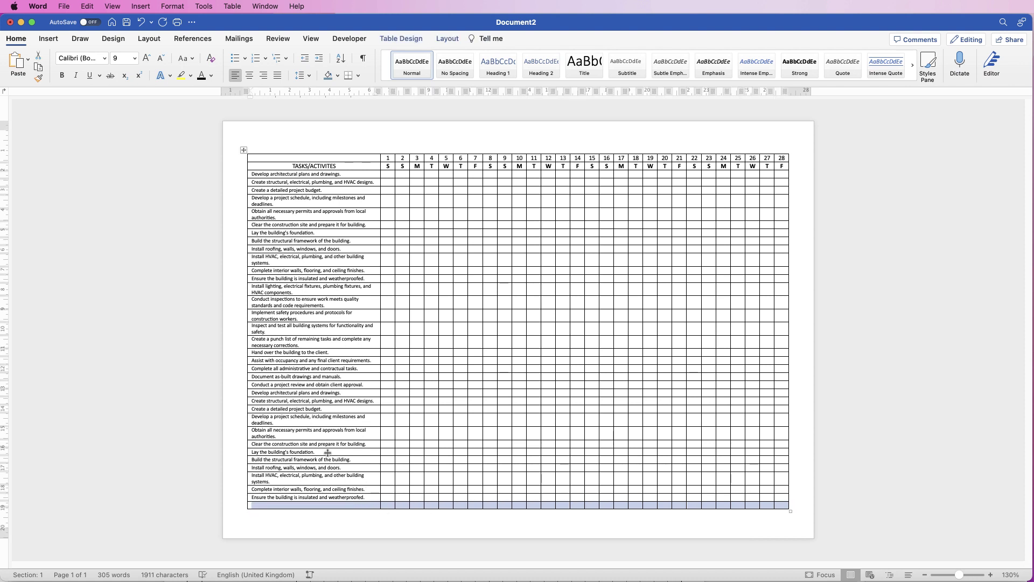
{"action": "right_click", "coordinate": [374, 506]}
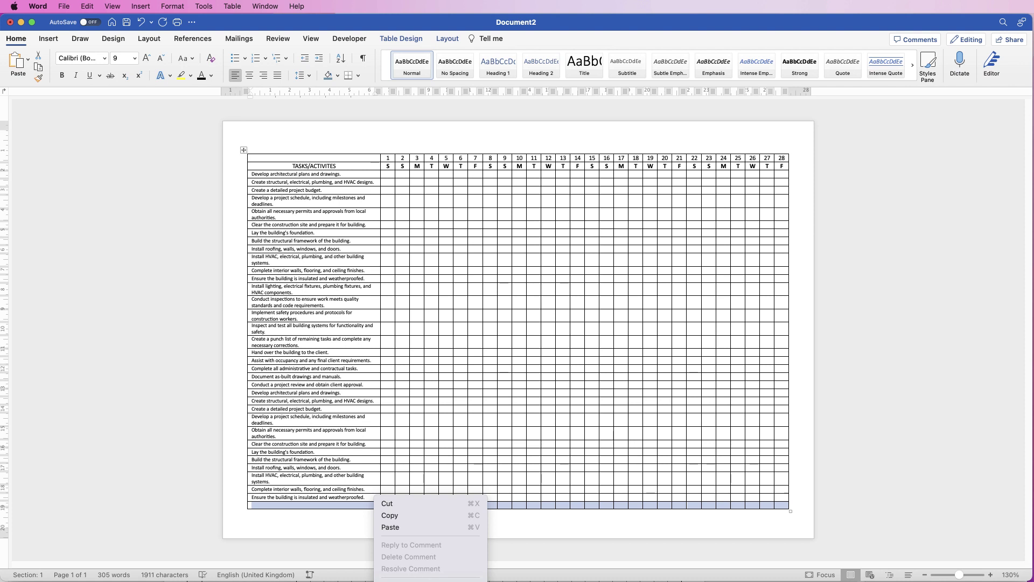
{"action": "left_click", "coordinate": [410, 571]}
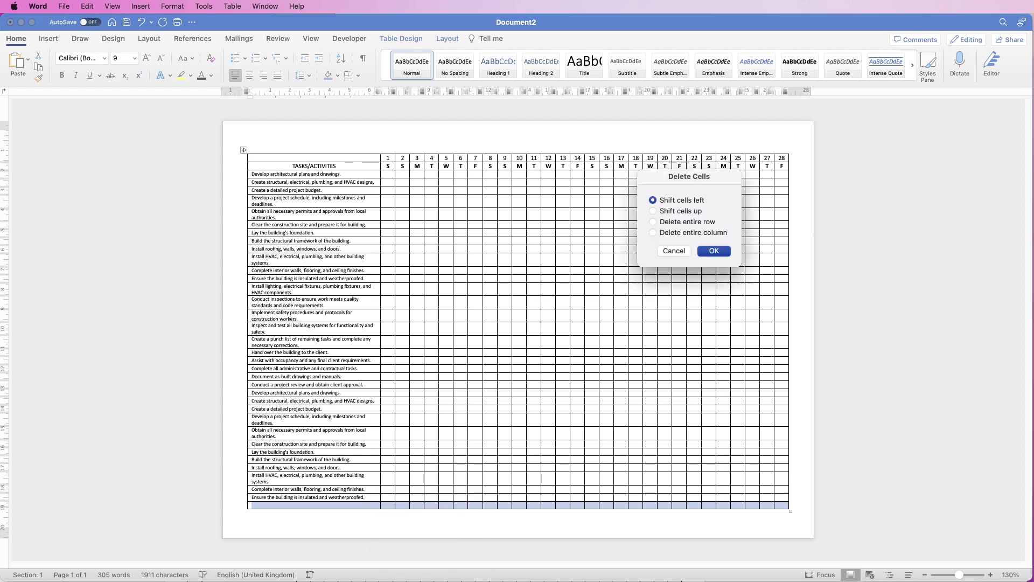
{"action": "left_click", "coordinate": [714, 251]}
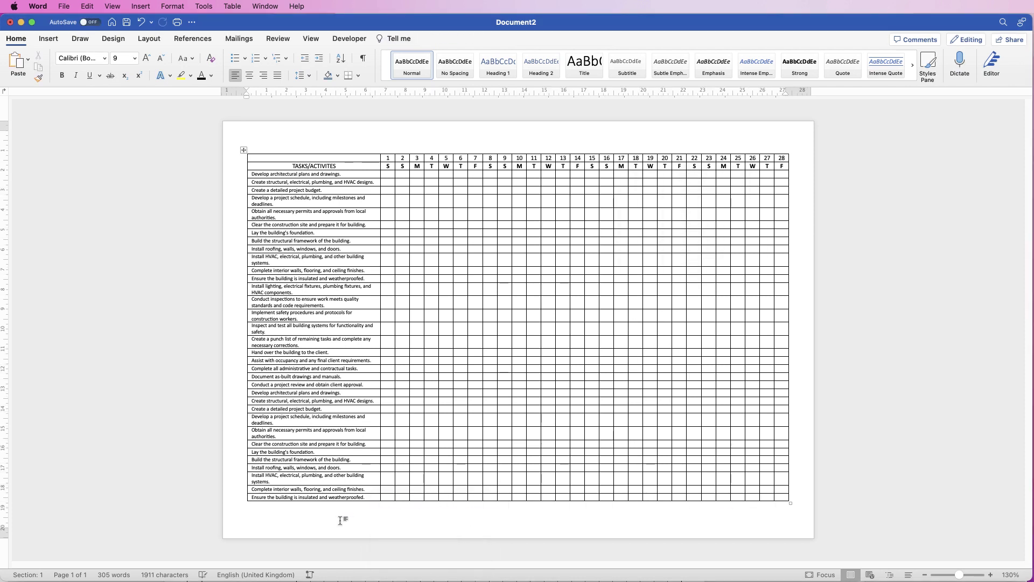
{"action": "left_click", "coordinate": [319, 145]}
{"action": "key", "text": "Return"}
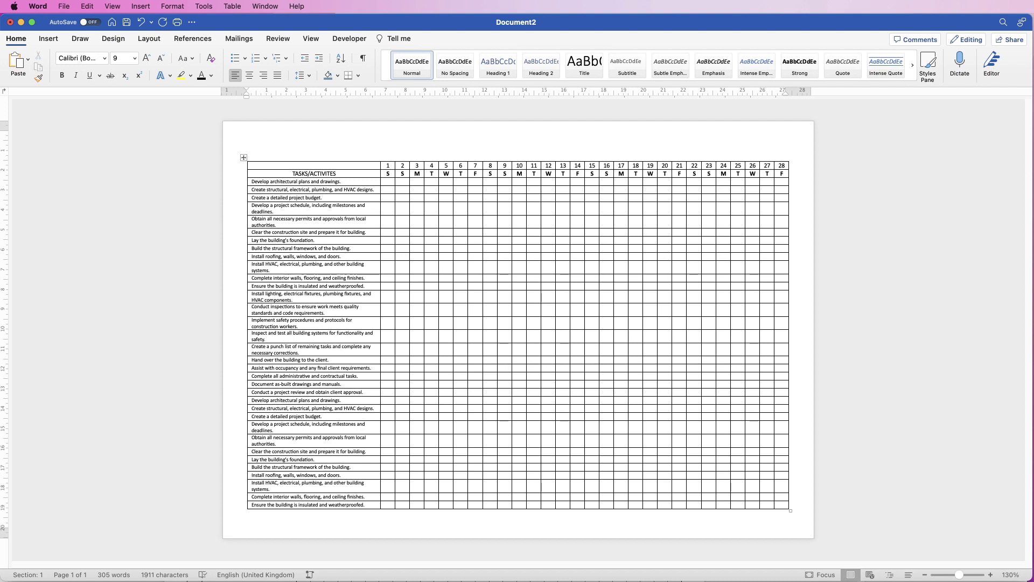
- Apply a black 1½ pt outside border to the whole table
{"action": "left_click", "coordinate": [244, 157]}
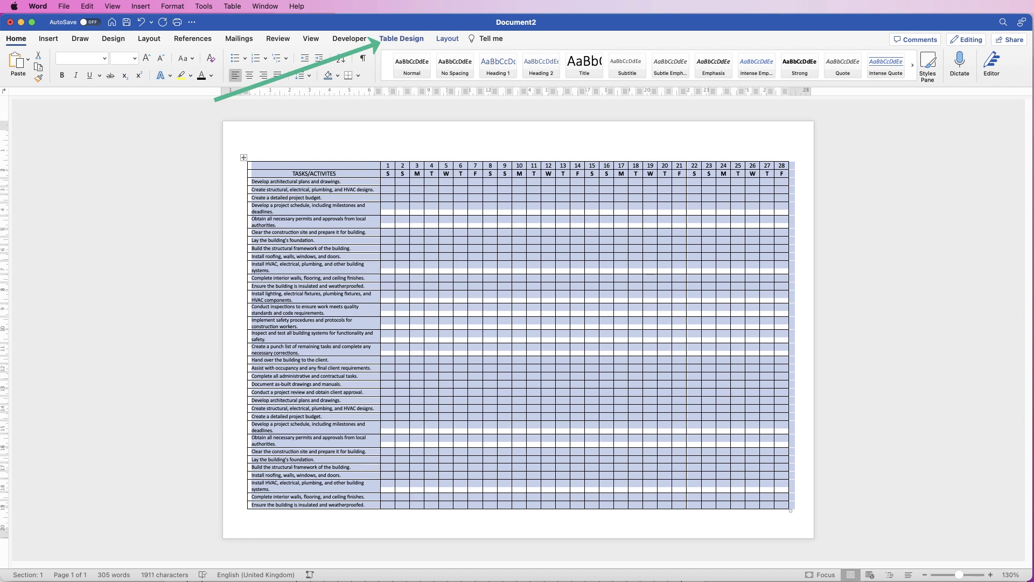
{"action": "left_click", "coordinate": [401, 38]}
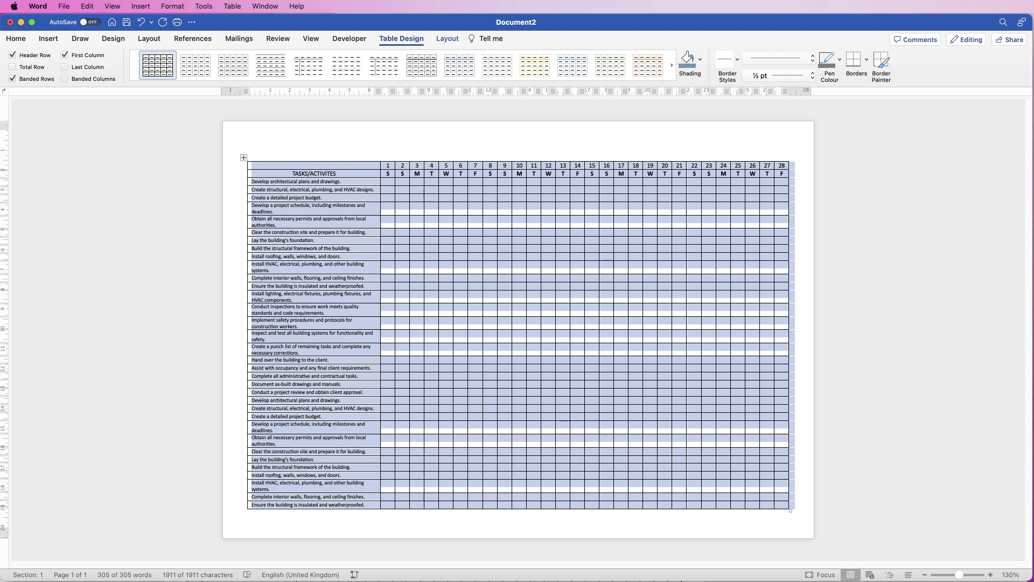
{"action": "left_click", "coordinate": [779, 75]}
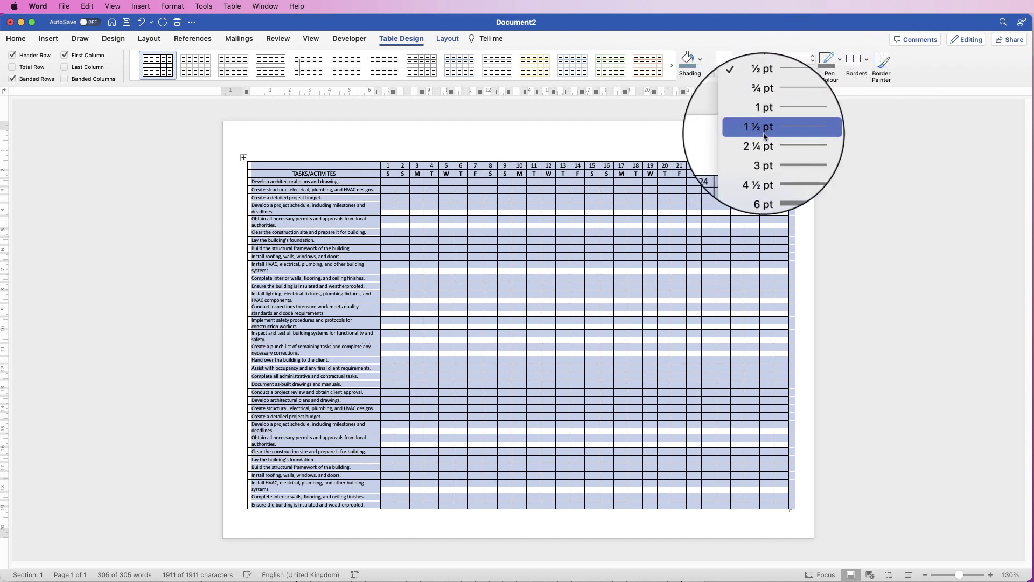
{"action": "left_click", "coordinate": [802, 132]}
{"action": "left_click", "coordinate": [840, 58]}
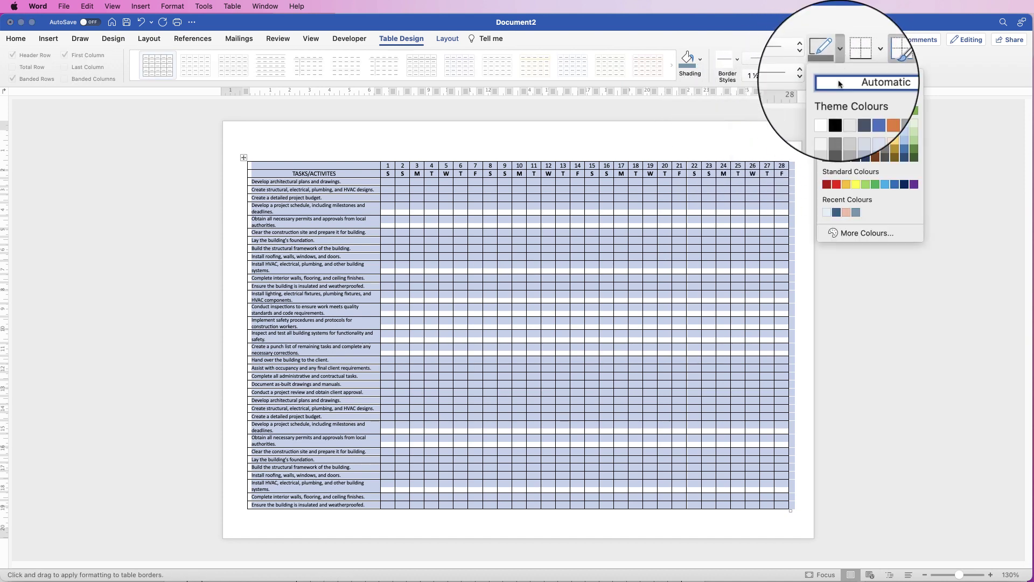
{"action": "left_click", "coordinate": [837, 111]}
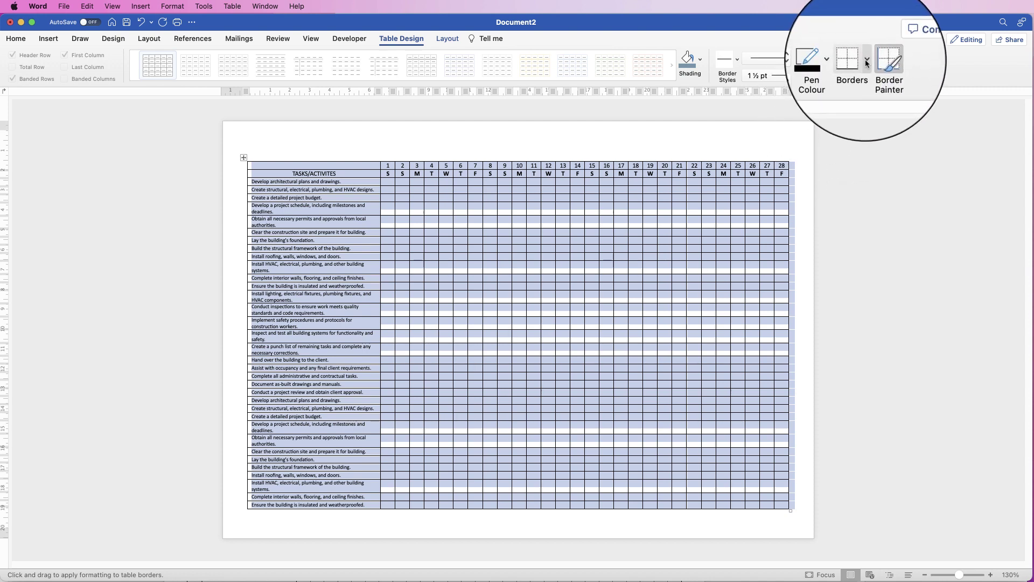
{"action": "left_click", "coordinate": [867, 62]}
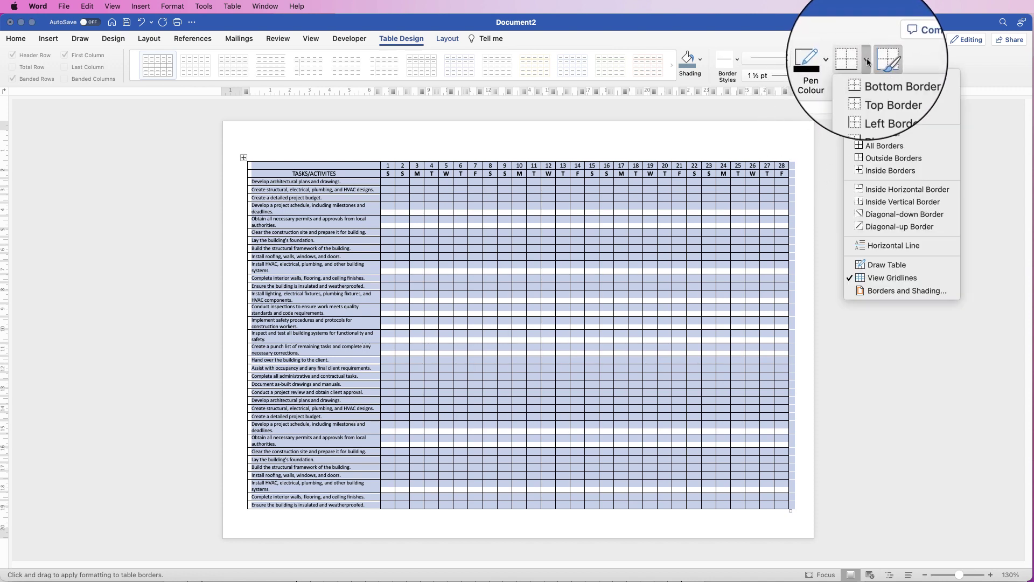
{"action": "left_click", "coordinate": [877, 159]}
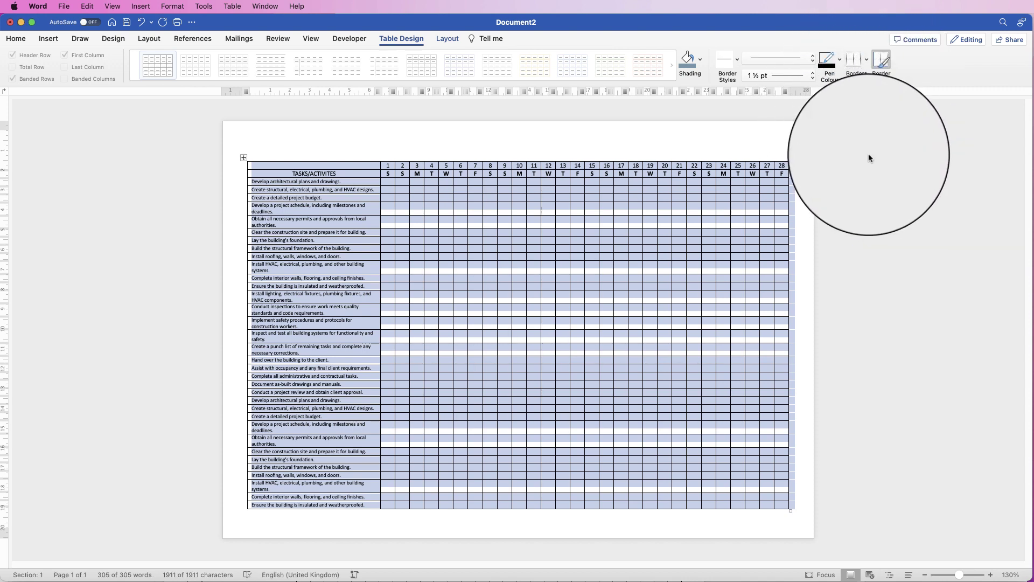
- Thicken the whole table's outside border to 2¼ pt
{"action": "left_click", "coordinate": [814, 81]}
{"action": "left_click", "coordinate": [787, 88]}
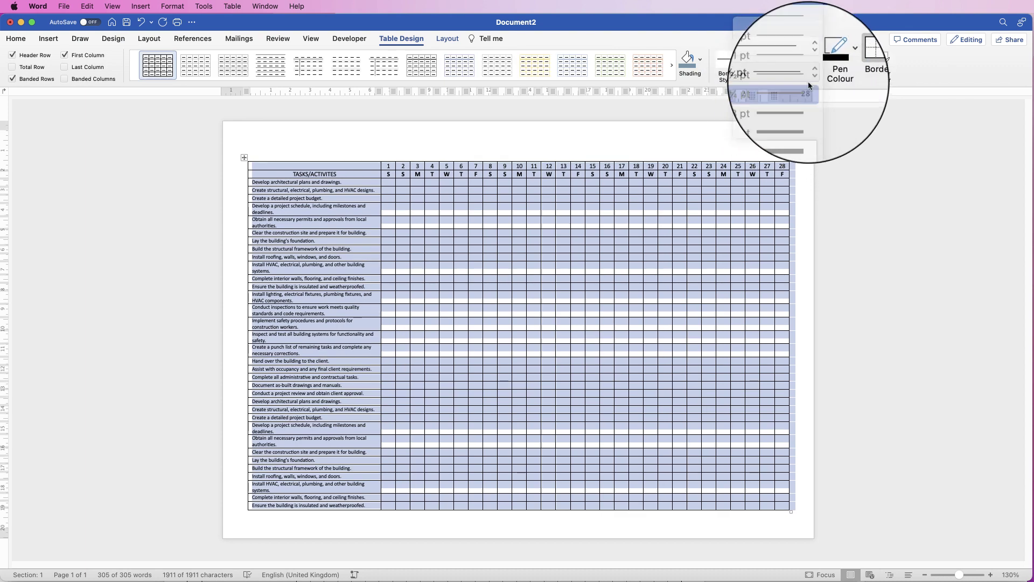
{"action": "left_click", "coordinate": [853, 63]}
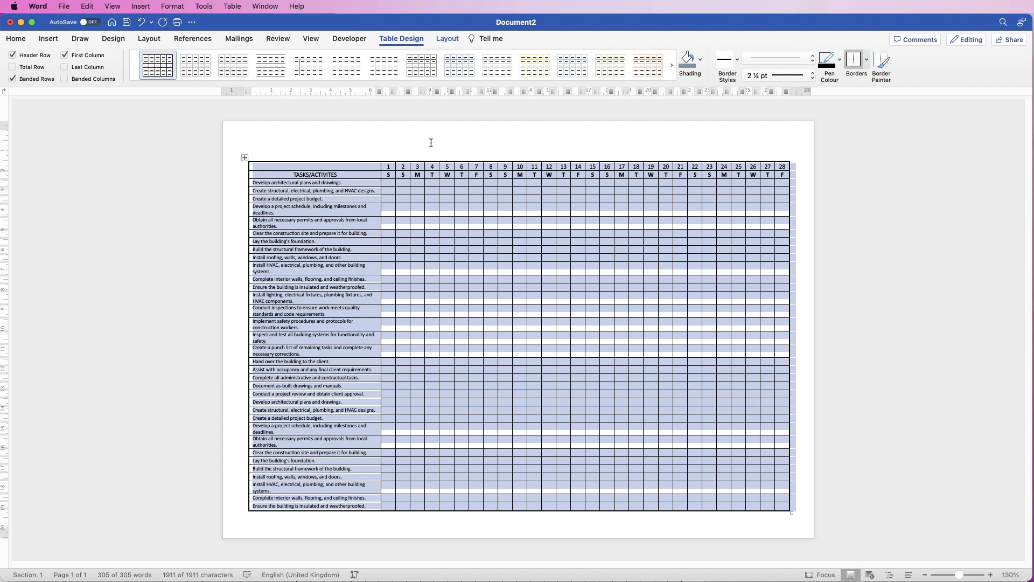
{"action": "left_click", "coordinate": [430, 143]}
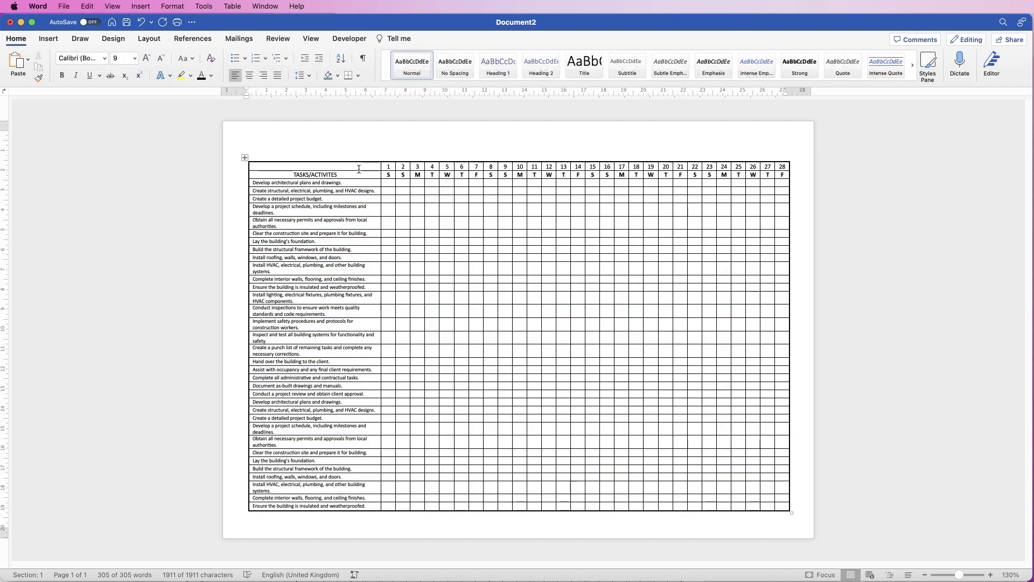
- Apply the black 2¼ pt outside border around the two header rows and around the task cells below the TASKS/ACTIVITES heading
{"action": "left_click_drag", "start_coordinate": [360, 167], "coordinate": [783, 176]}
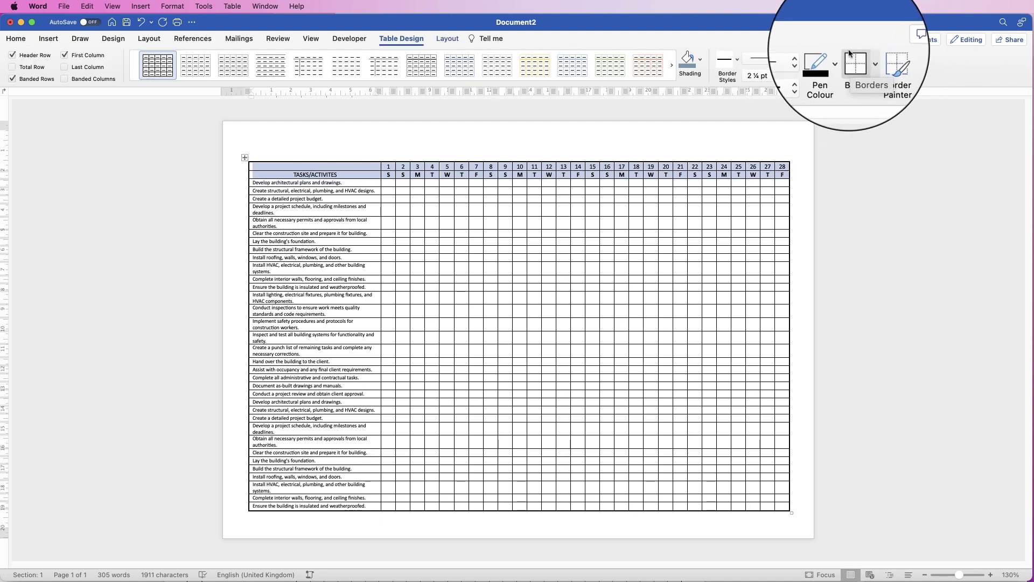
{"action": "left_click", "coordinate": [855, 64]}
{"action": "left_click_drag", "start_coordinate": [348, 183], "coordinate": [351, 505]}
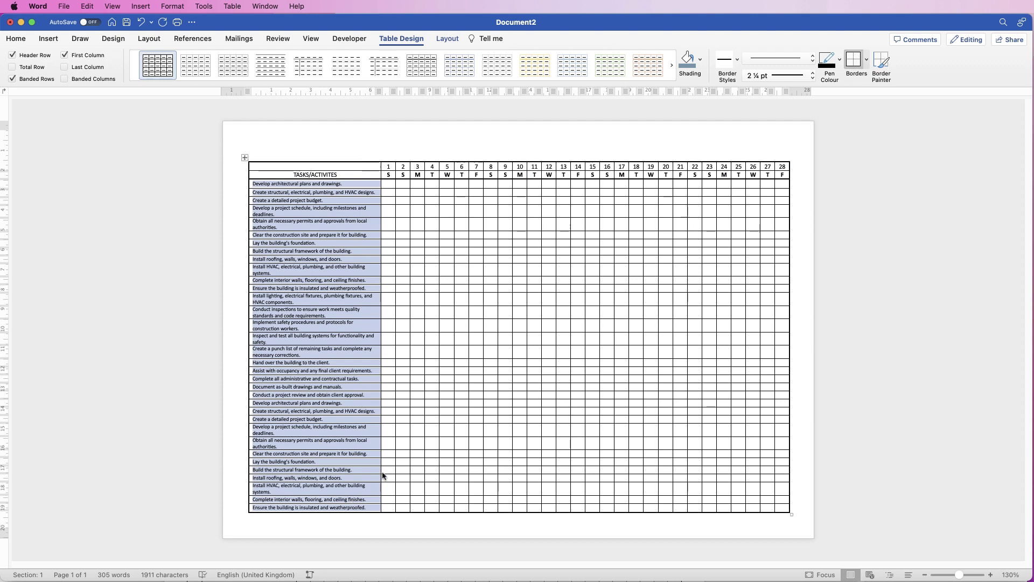
{"action": "left_click", "coordinate": [316, 315]}
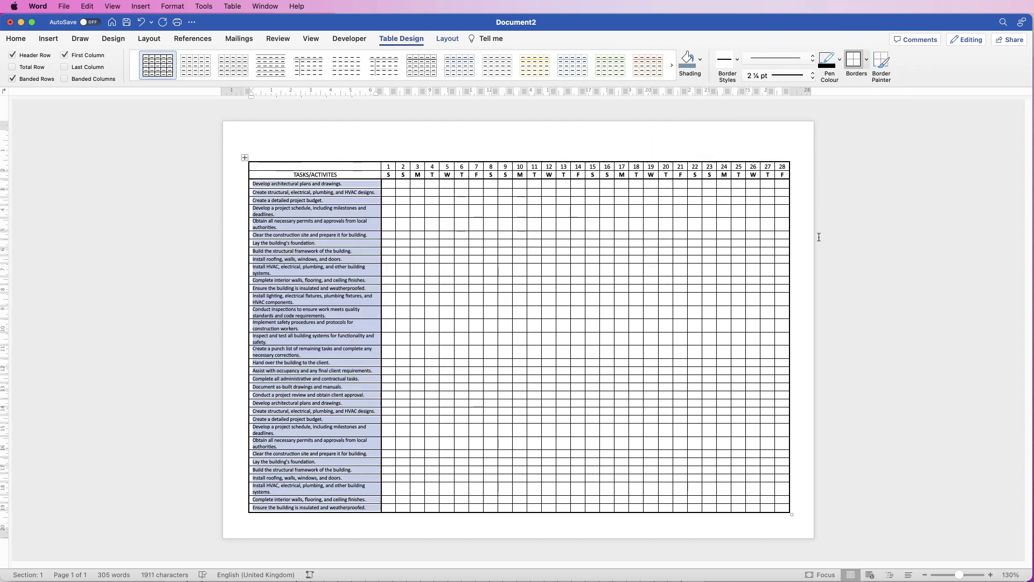
{"action": "left_click", "coordinate": [803, 239]}
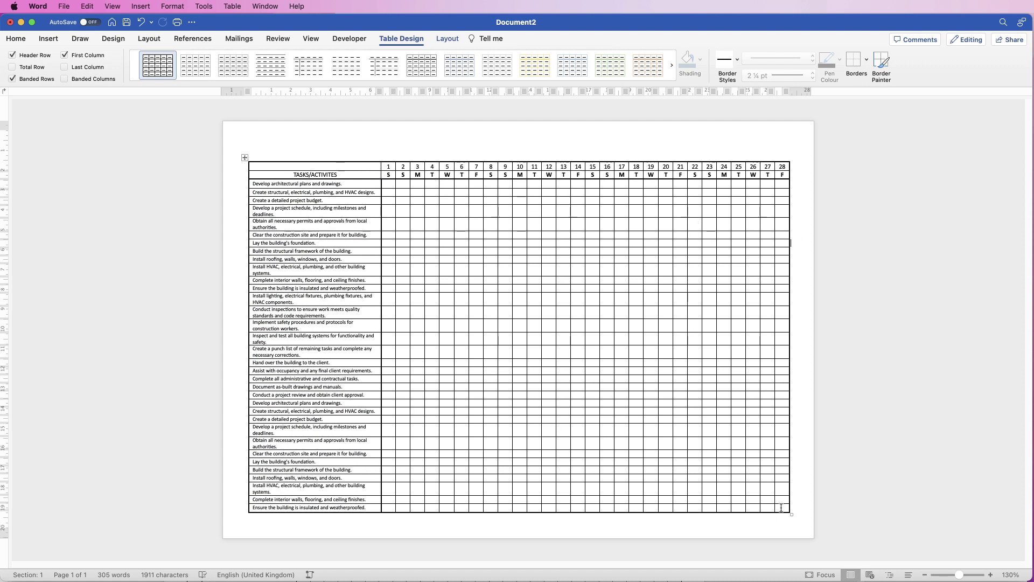
- Apply light gray ¼ pt inside borders to the empty schedule cells under days 1 to 28
{"action": "left_click_drag", "start_coordinate": [780, 507], "coordinate": [390, 187]}
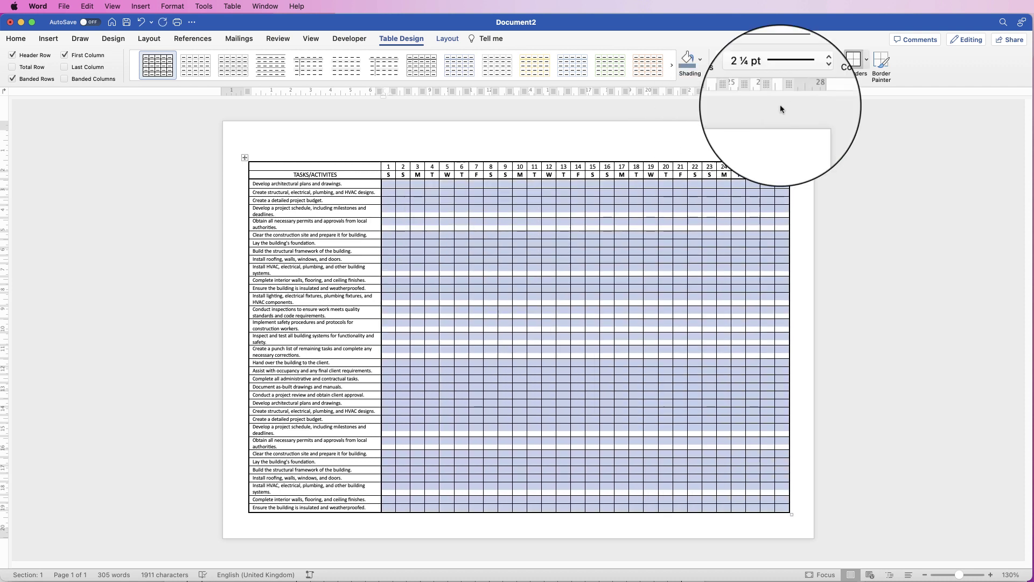
{"action": "left_click", "coordinate": [839, 60]}
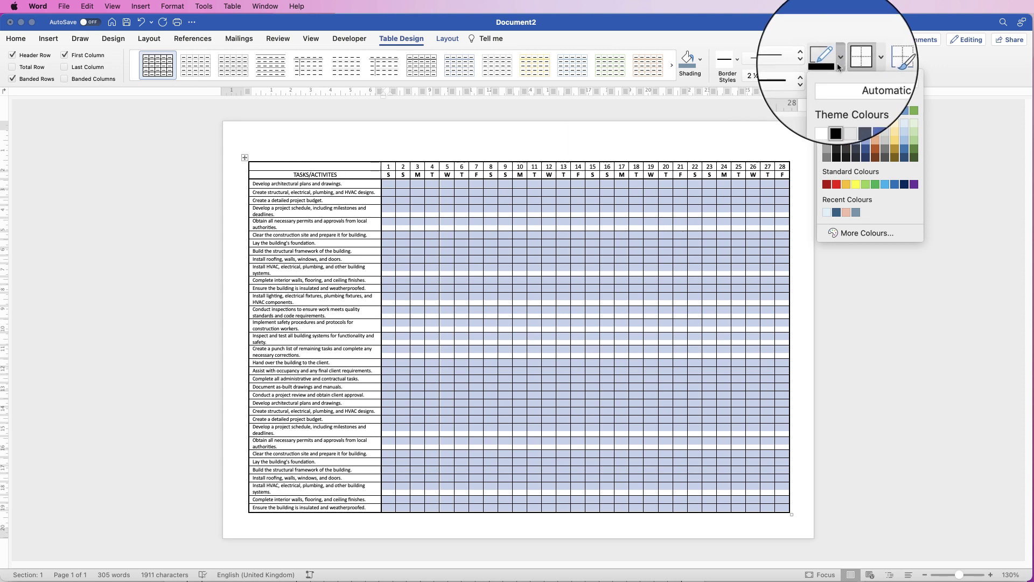
{"action": "left_click", "coordinate": [827, 136]}
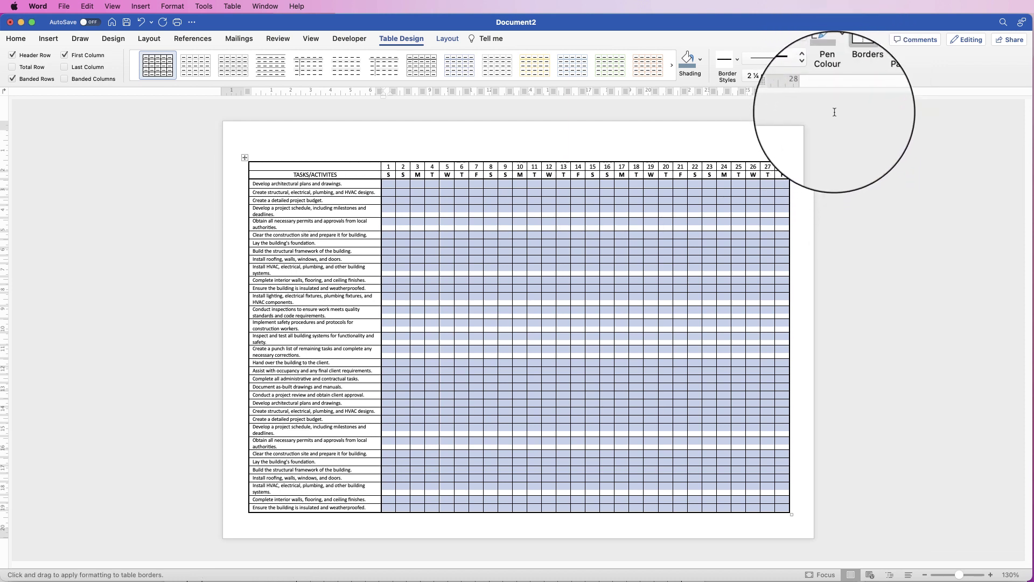
{"action": "left_click", "coordinate": [865, 60]}
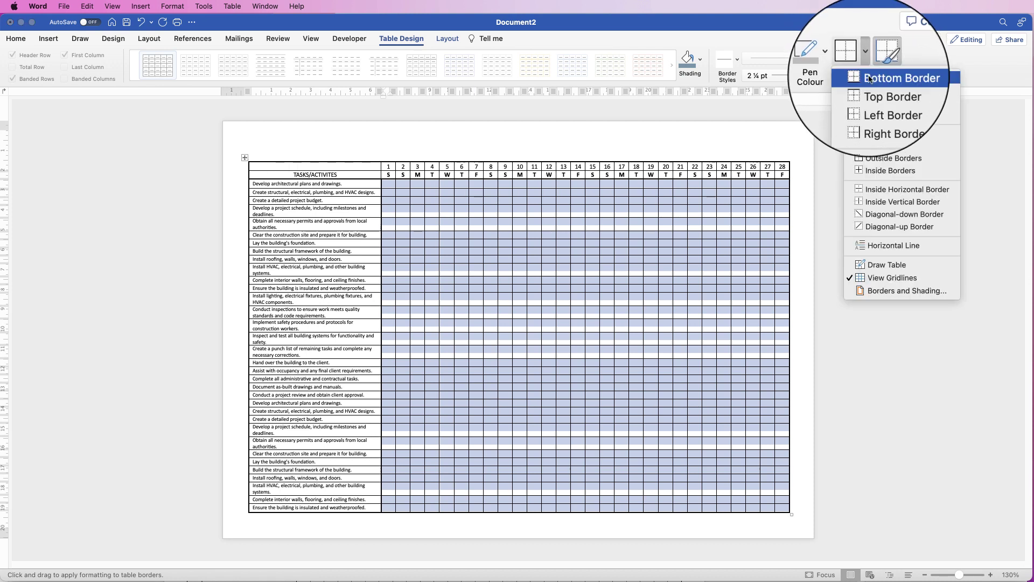
{"action": "left_click", "coordinate": [812, 76]}
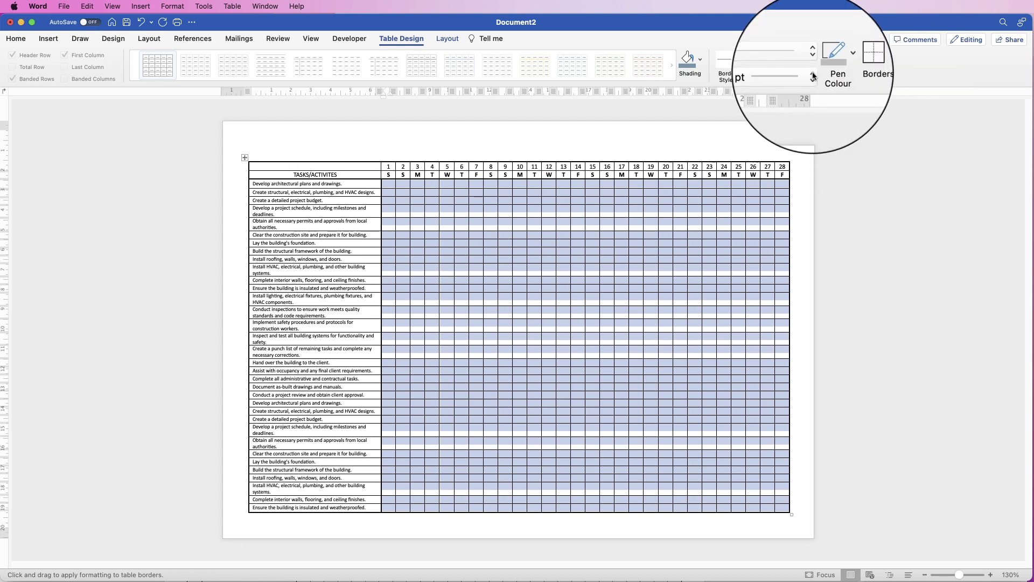
{"action": "left_click", "coordinate": [811, 77]}
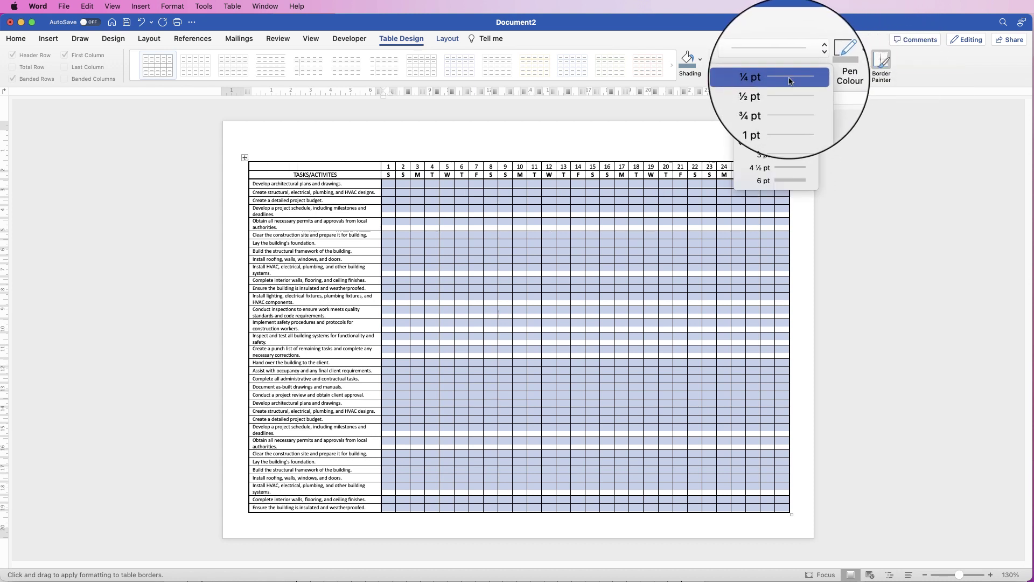
{"action": "left_click", "coordinate": [790, 81]}
{"action": "left_click", "coordinate": [864, 60]}
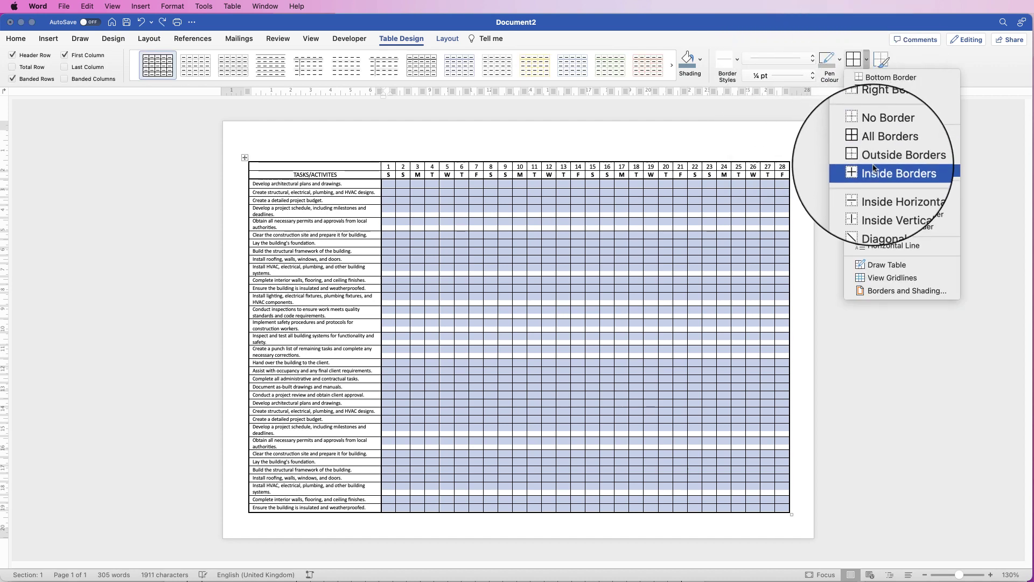
{"action": "left_click", "coordinate": [873, 169]}
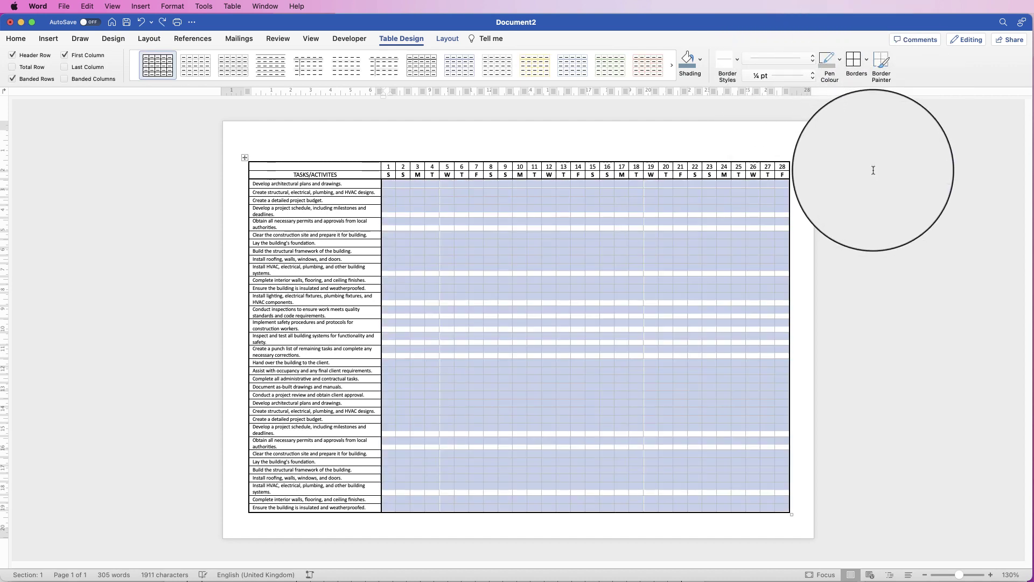
{"action": "left_click", "coordinate": [873, 134]}
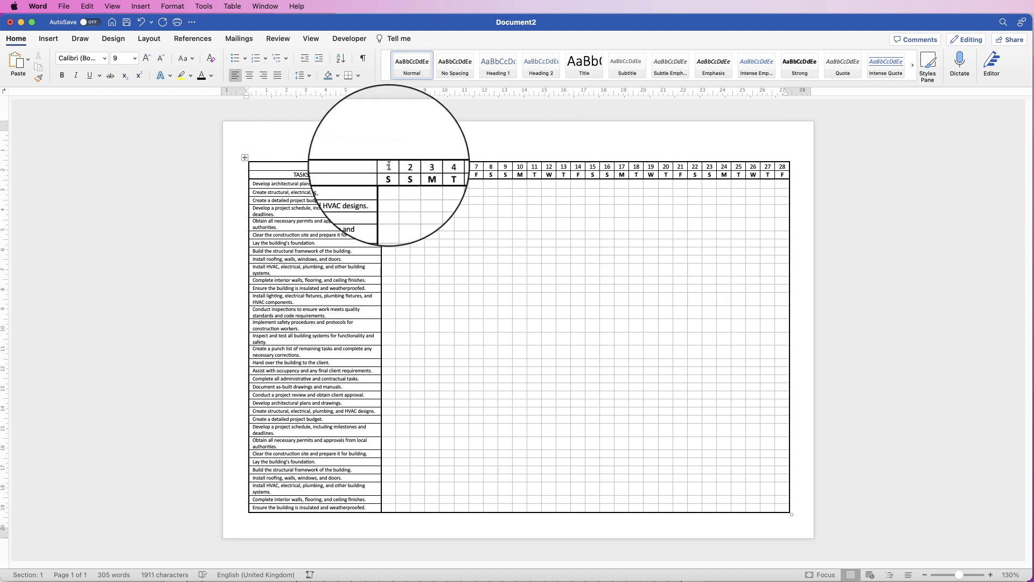
- Shade gray the weekend columns (days 1–2, 8–9, 15–16 and 22–23) from the weekday row down, plus the entire TASKS/ACTIVITES weekday row
{"action": "left_click_drag", "start_coordinate": [389, 183], "coordinate": [399, 506]}
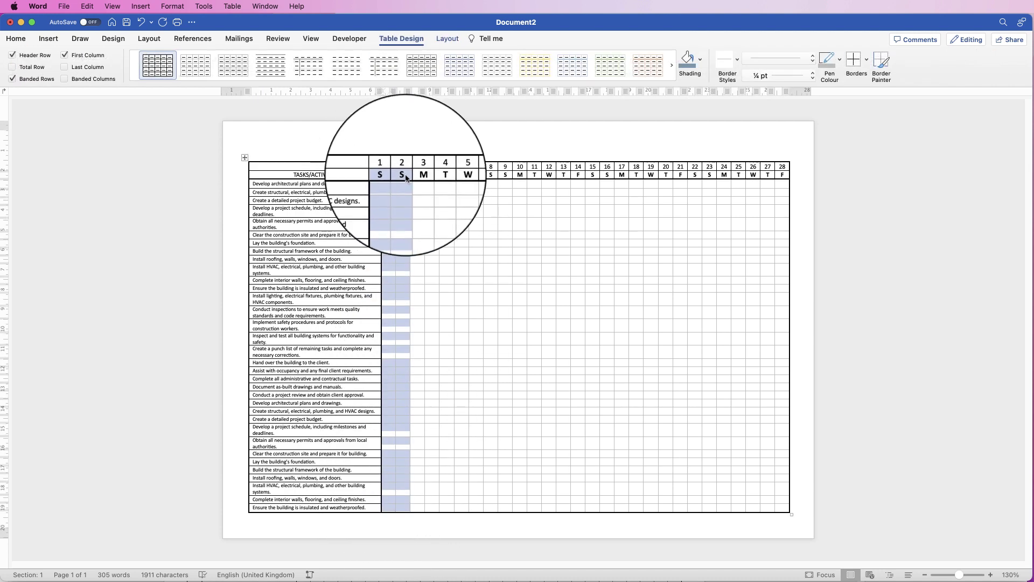
{"action": "left_click", "coordinate": [701, 59]}
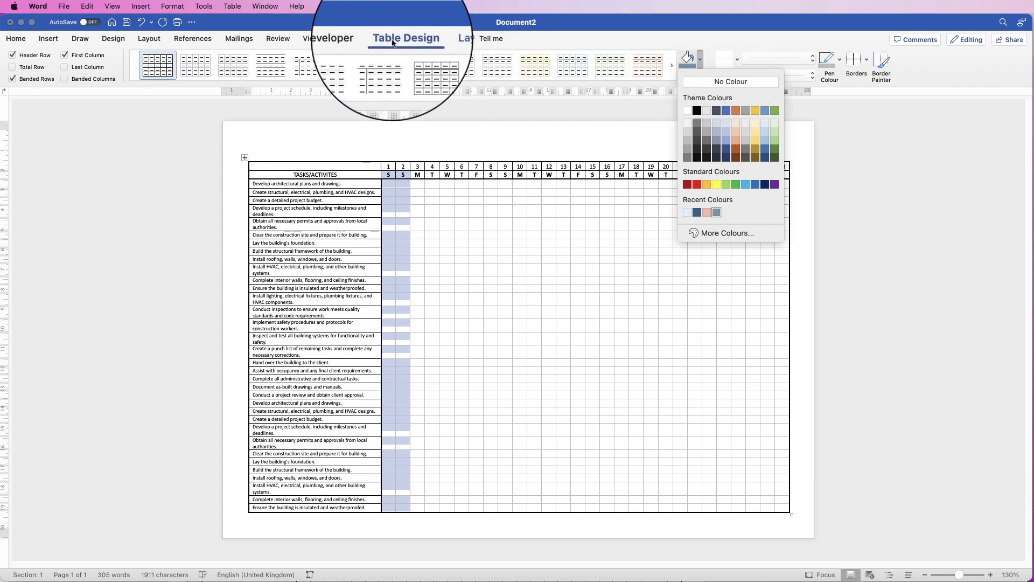
{"action": "left_click", "coordinate": [688, 141]}
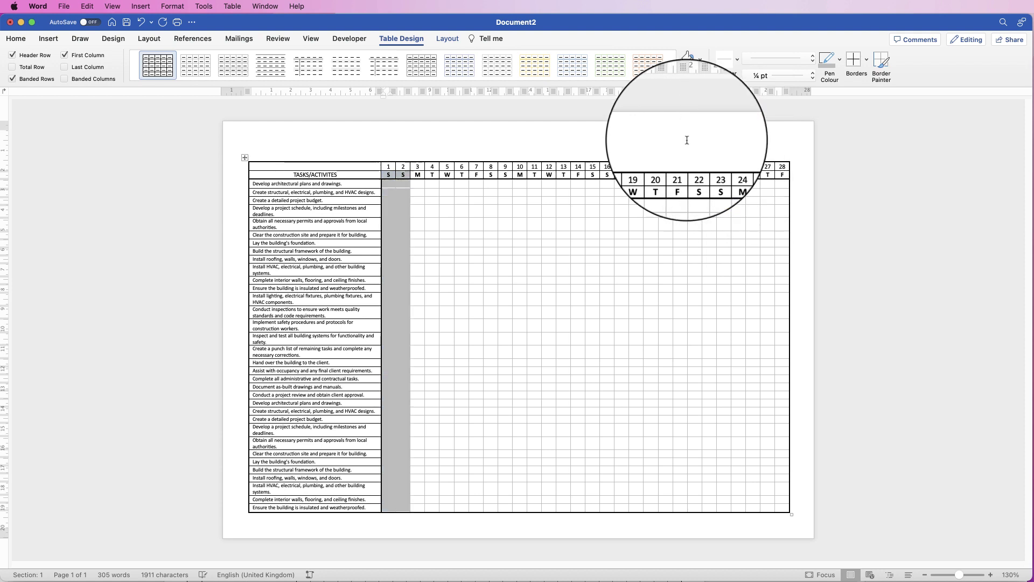
{"action": "left_click_drag", "start_coordinate": [591, 171], "coordinate": [608, 171]}
{"action": "key", "text": "super+y"}
{"action": "left_click_drag", "start_coordinate": [695, 171], "coordinate": [709, 171]}
{"action": "key", "text": "super+y"}
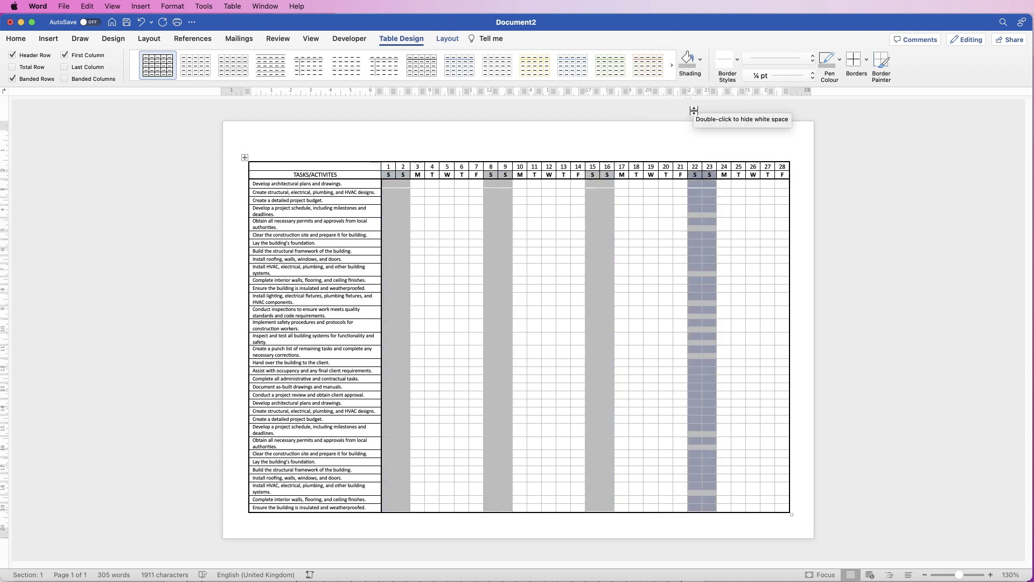
{"action": "left_click_drag", "start_coordinate": [782, 174], "coordinate": [318, 173]}
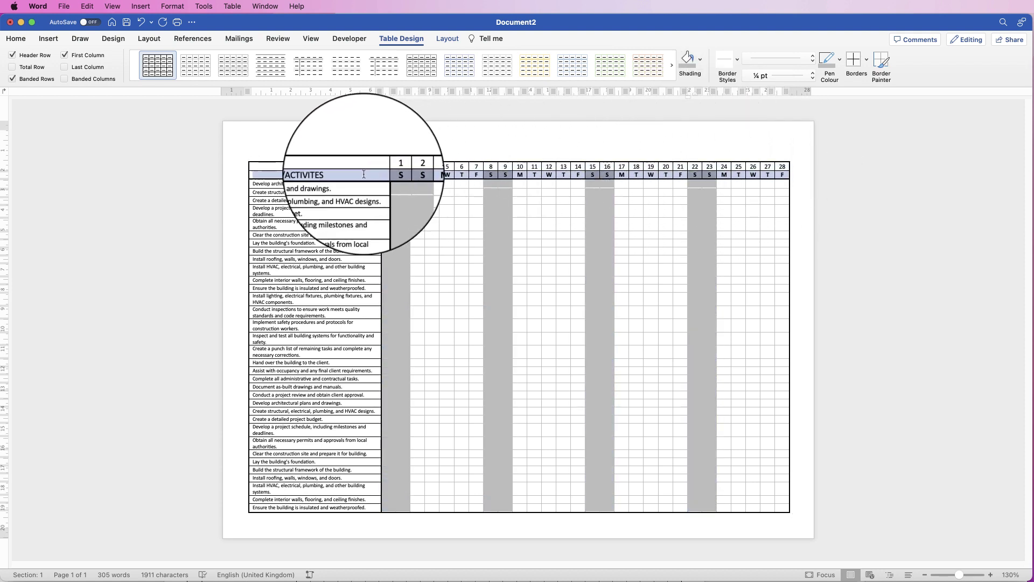
{"action": "left_click", "coordinate": [685, 65]}
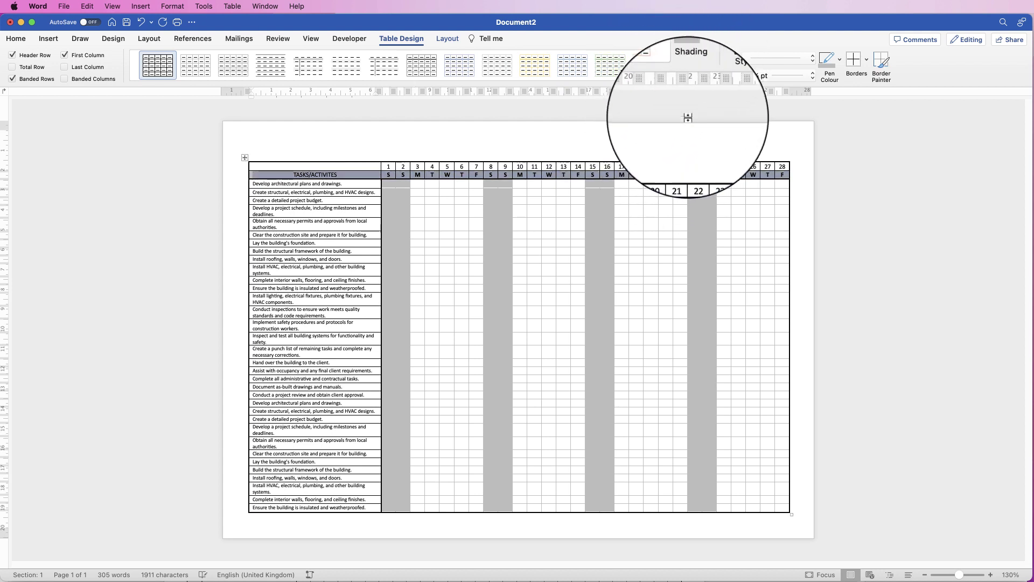
{"action": "left_click", "coordinate": [700, 59]}
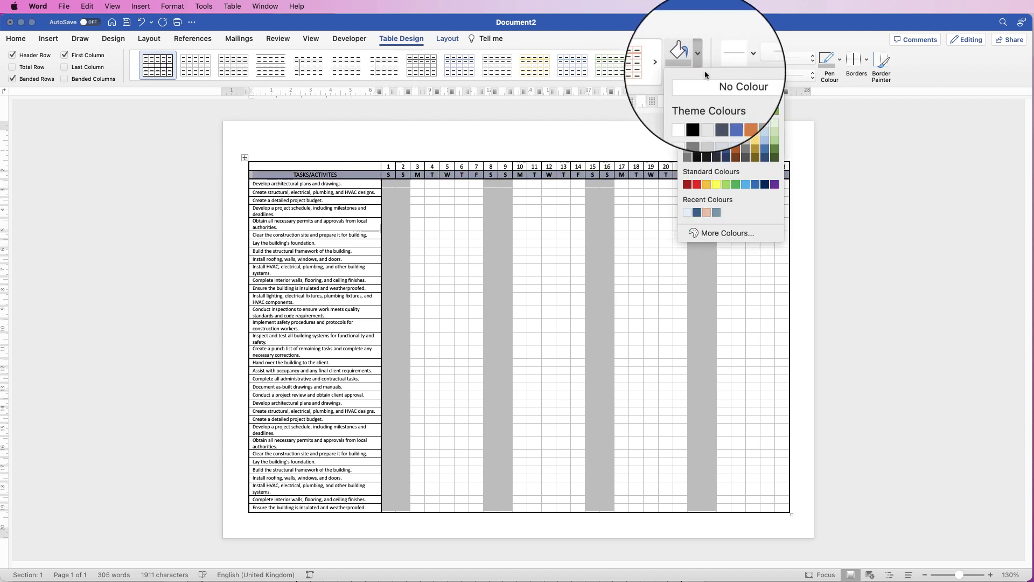
{"action": "left_click", "coordinate": [709, 236]}
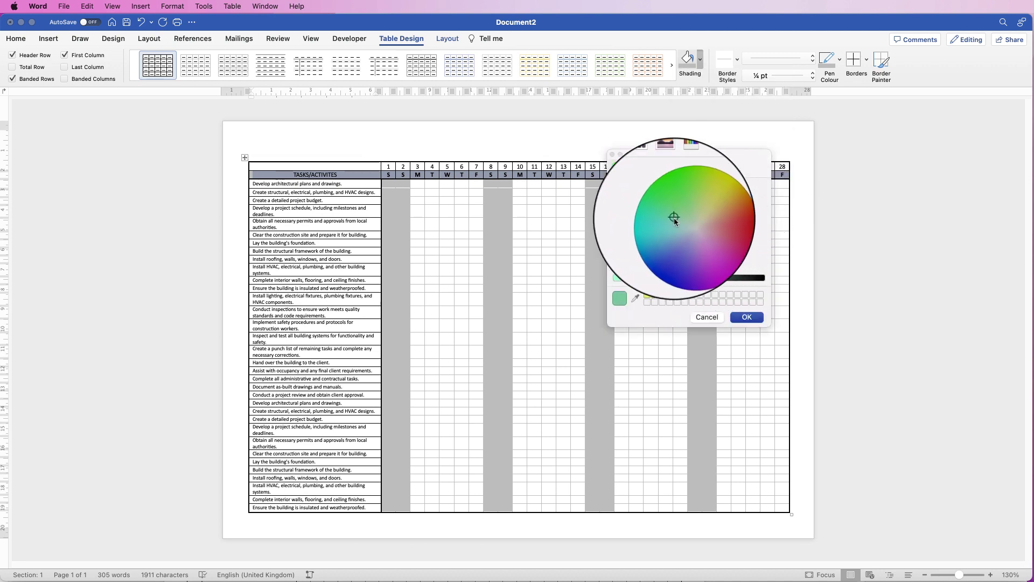
{"action": "left_click", "coordinate": [663, 231]}
{"action": "left_click_drag", "start_coordinate": [653, 277], "coordinate": [618, 283]}
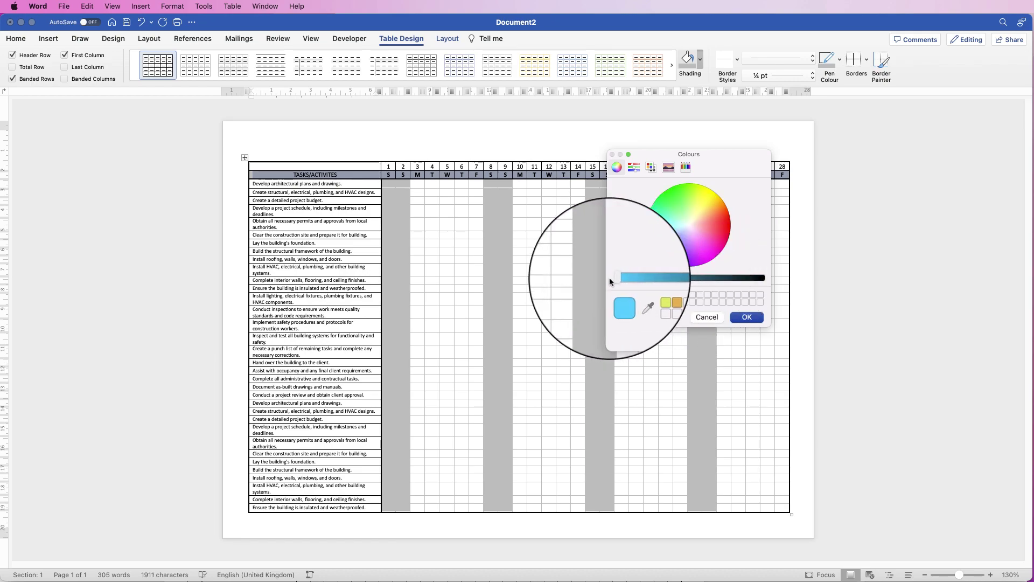
{"action": "left_click", "coordinate": [707, 317]}
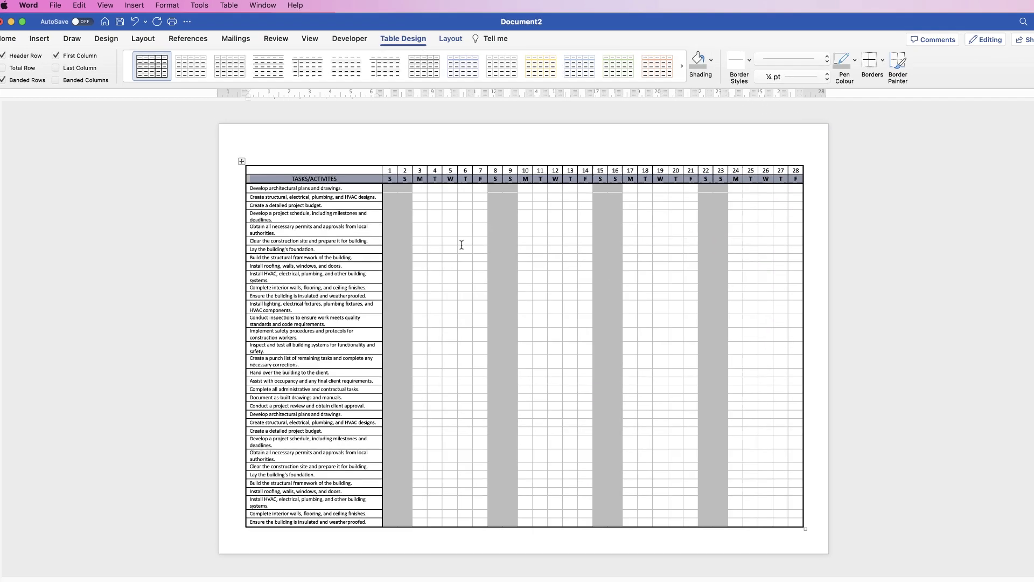
- Shade days 1–3 of the first "Develop architectural plans and drawings." row dark blue
{"action": "left_click", "coordinate": [466, 153]}
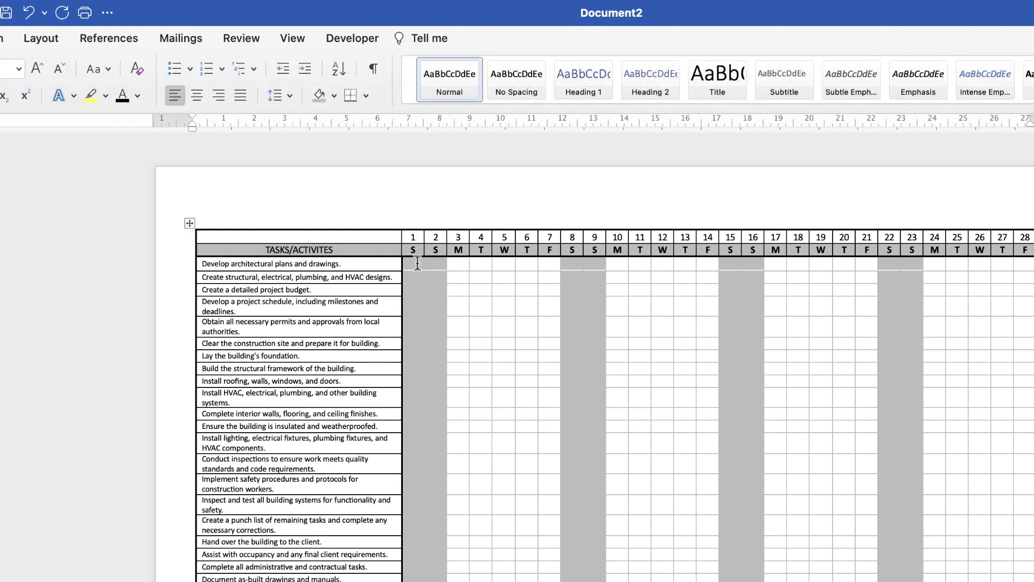
{"action": "left_click_drag", "start_coordinate": [458, 264], "coordinate": [458, 264]}
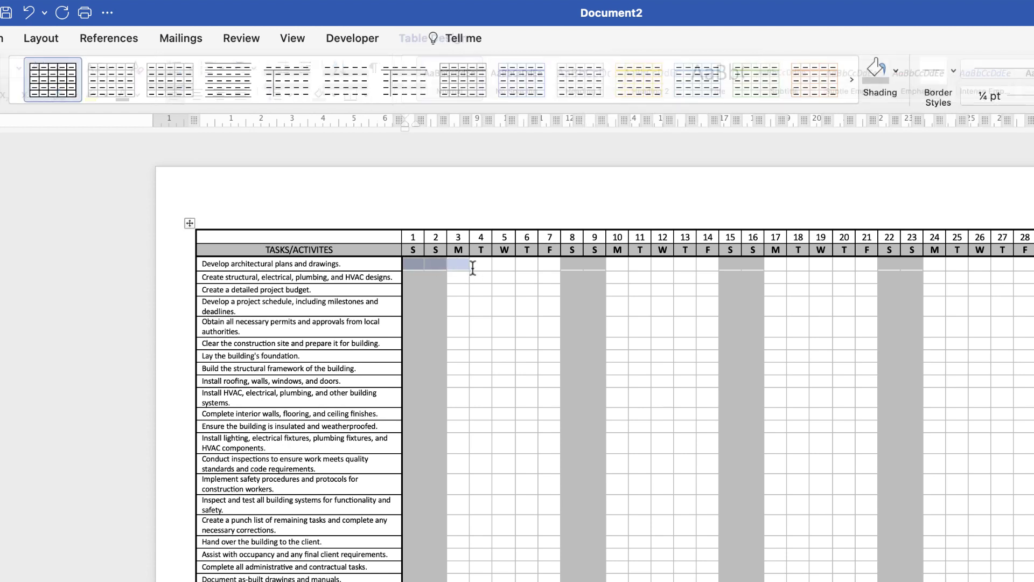
{"action": "left_click", "coordinate": [897, 71]}
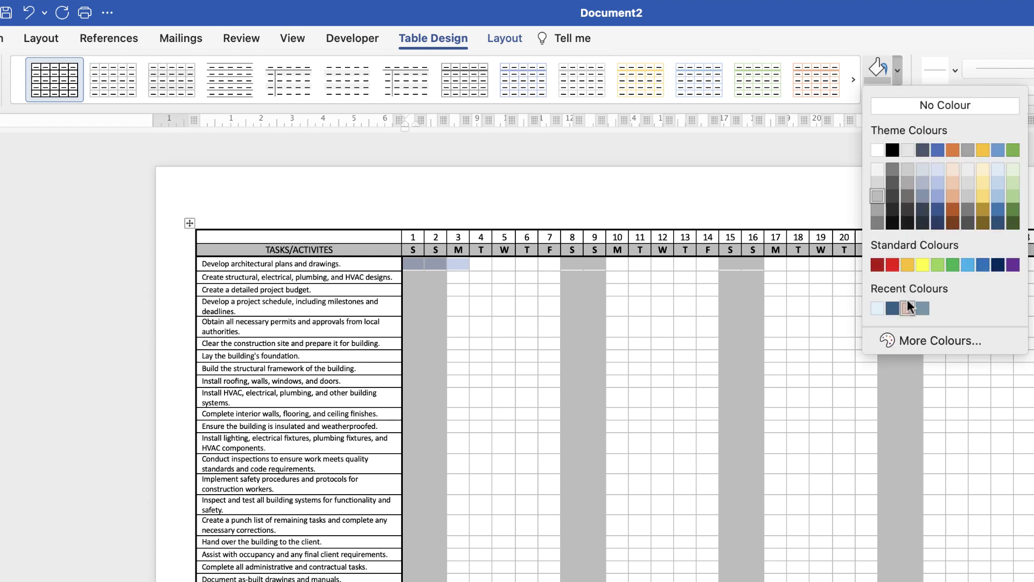
{"action": "left_click", "coordinate": [892, 308]}
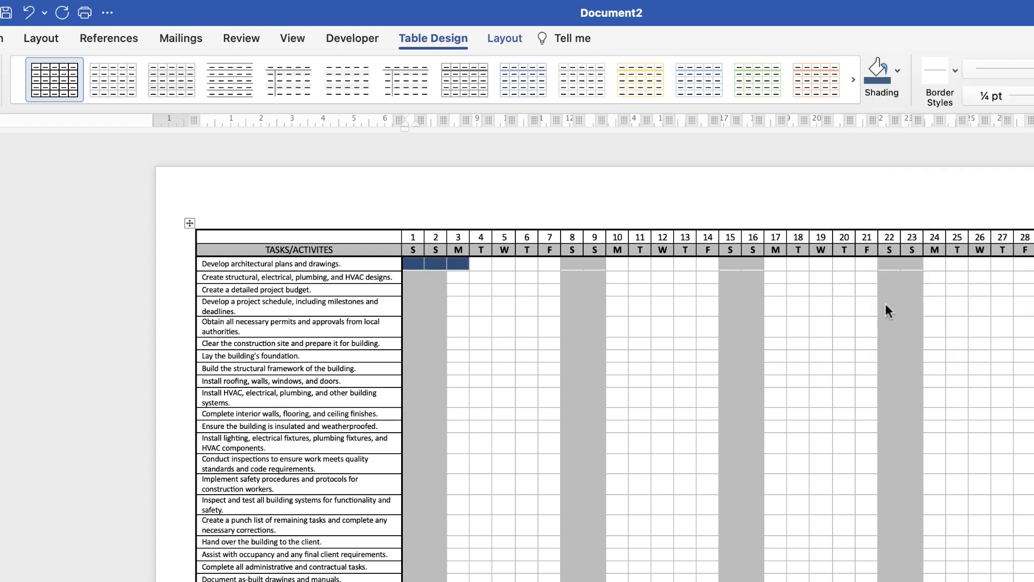
- Merge the dark blue cells under days 1–3 in the first task row into one bar
{"action": "left_click", "coordinate": [459, 208]}
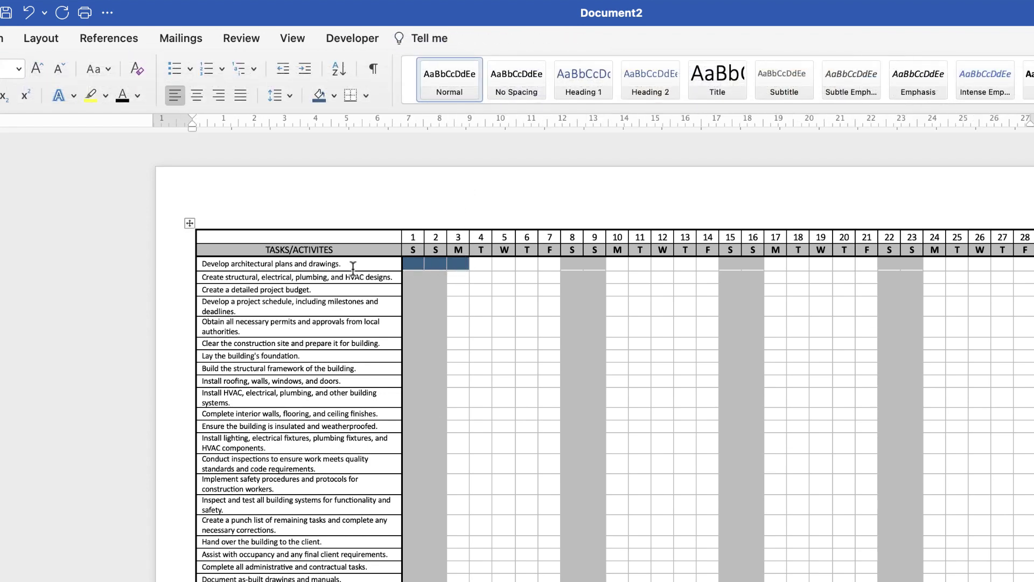
{"action": "left_click_drag", "start_coordinate": [462, 263], "coordinate": [440, 264]}
{"action": "left_click", "coordinate": [417, 265]}
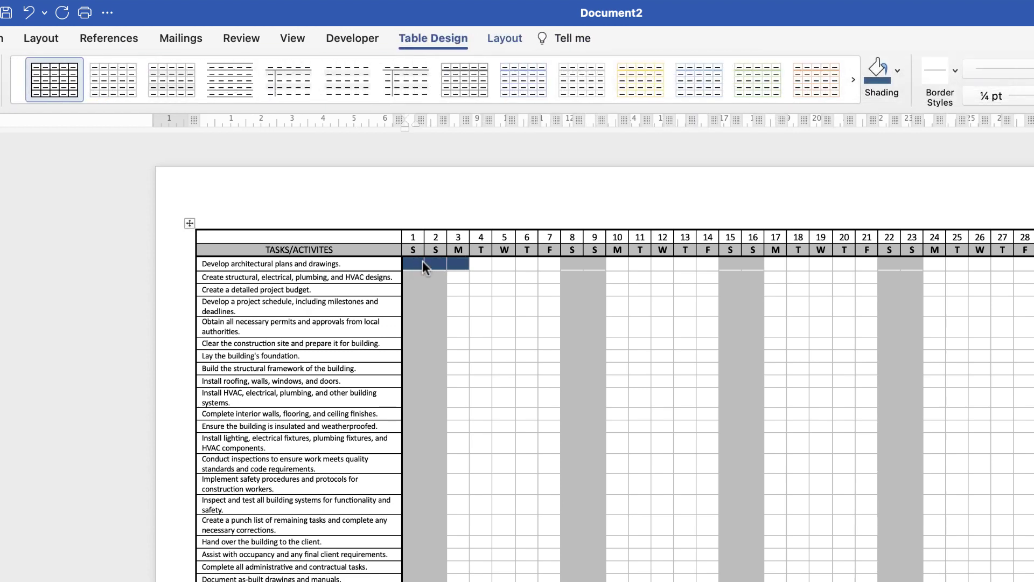
{"action": "left_click", "coordinate": [501, 37]}
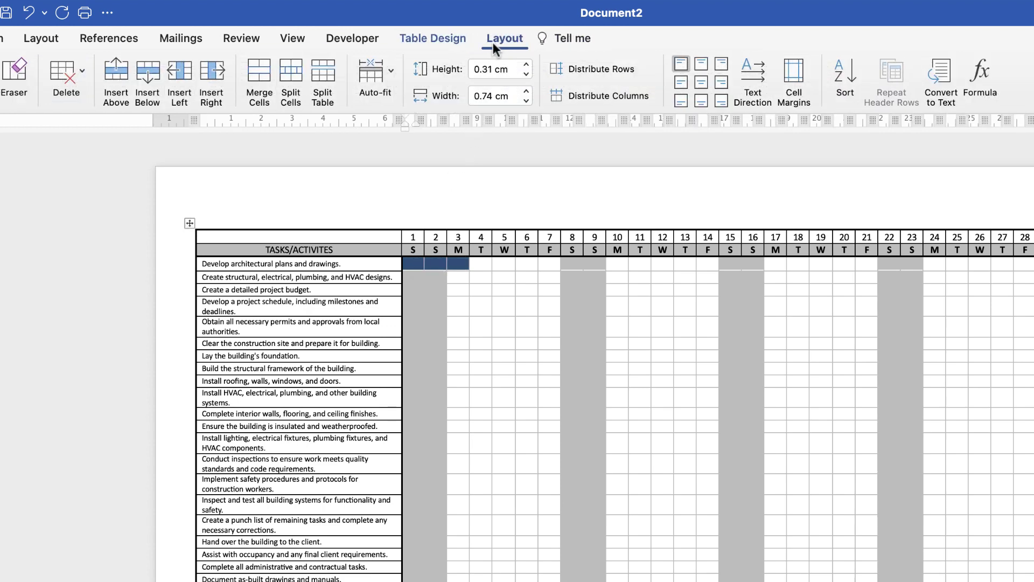
{"action": "left_click", "coordinate": [257, 73]}
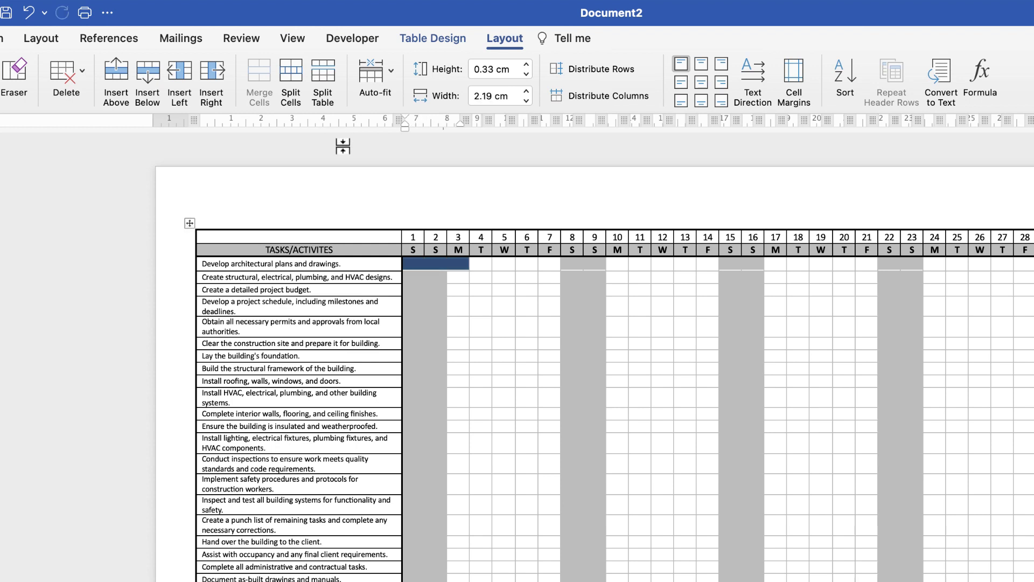
{"action": "left_click", "coordinate": [480, 289]}
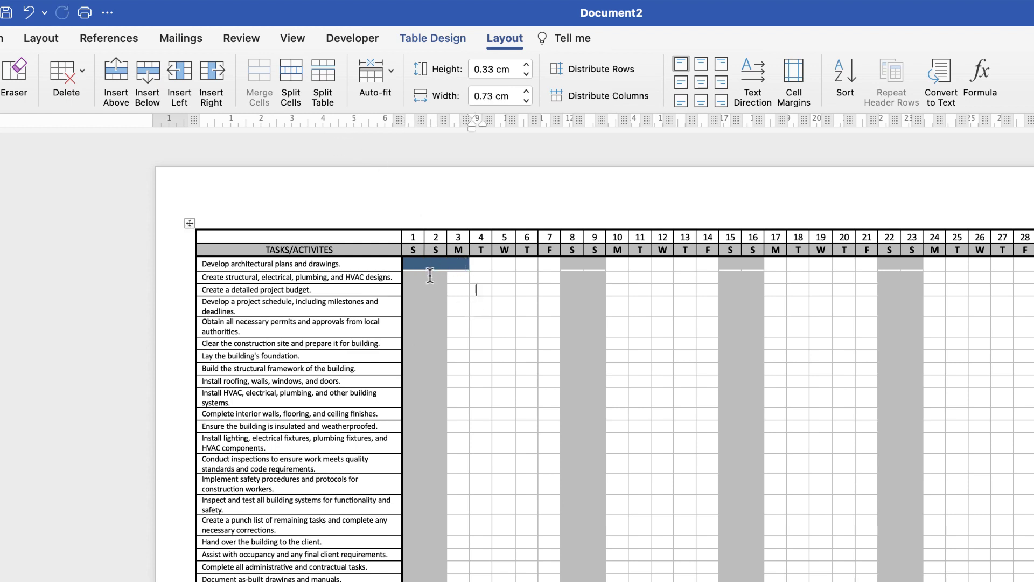
- Shade days 2–4 of the first "Create structural, electrical, plumbing, and HVAC designs." row grey-blue
{"action": "left_click_drag", "start_coordinate": [446, 276], "coordinate": [493, 282]}
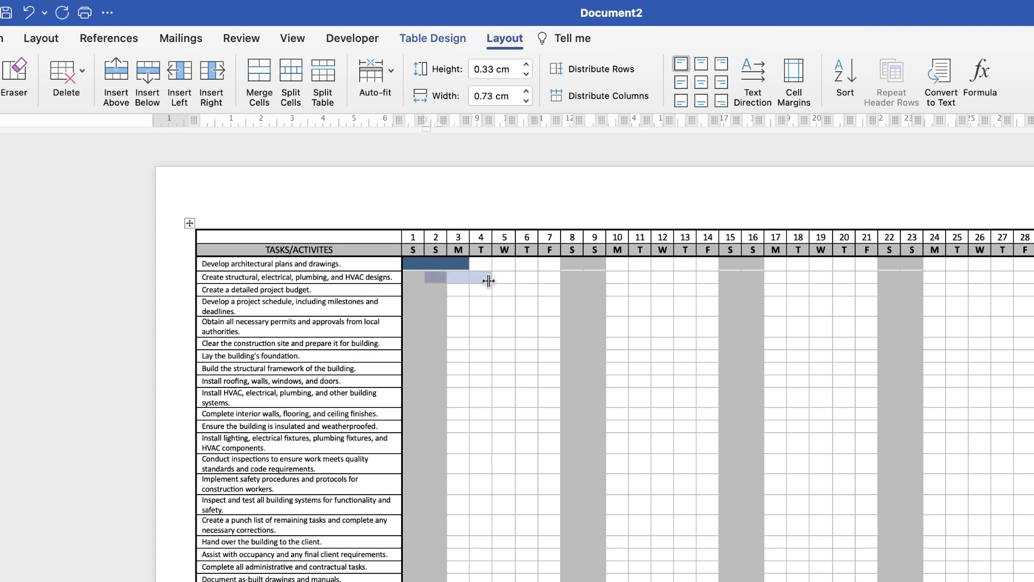
{"action": "left_click", "coordinate": [442, 37]}
{"action": "left_click", "coordinate": [897, 71]}
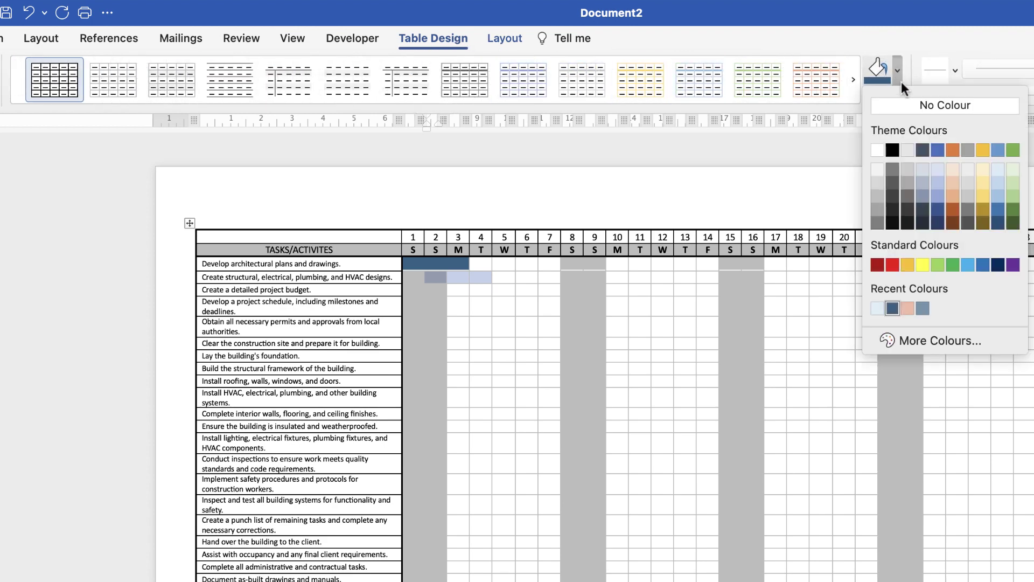
{"action": "left_click", "coordinate": [923, 308]}
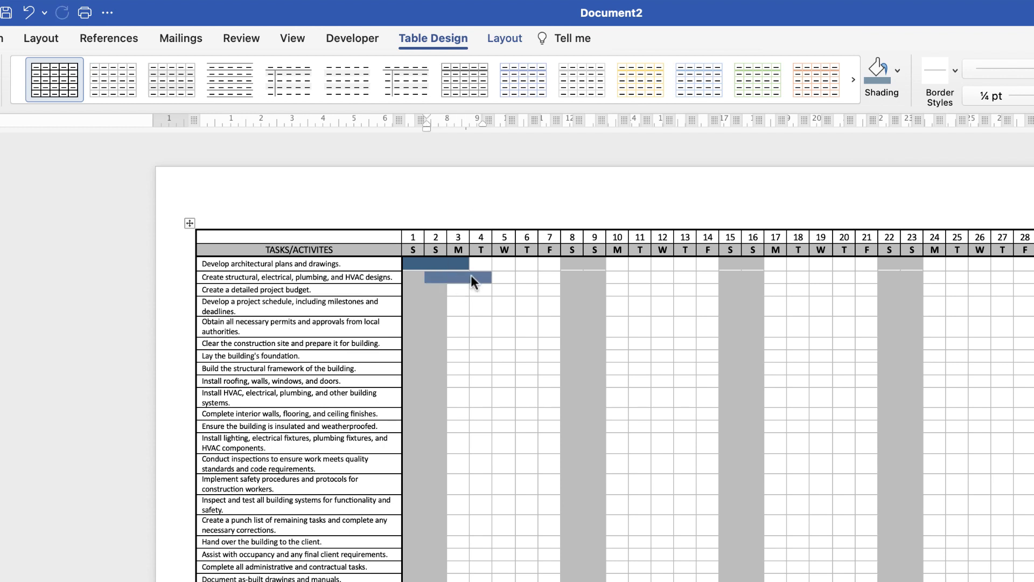
- Label the merged dark blue bar in the first task row TYPE TEXT and colour the text white
{"action": "left_click", "coordinate": [466, 329]}
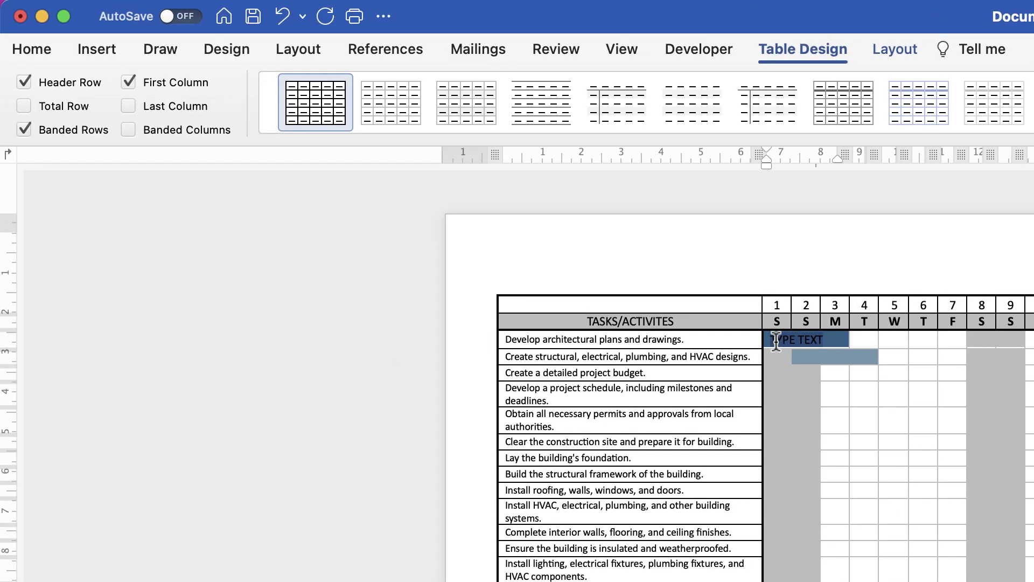
{"action": "left_click", "coordinate": [105, 57]}
{"action": "left_click", "coordinate": [33, 54]}
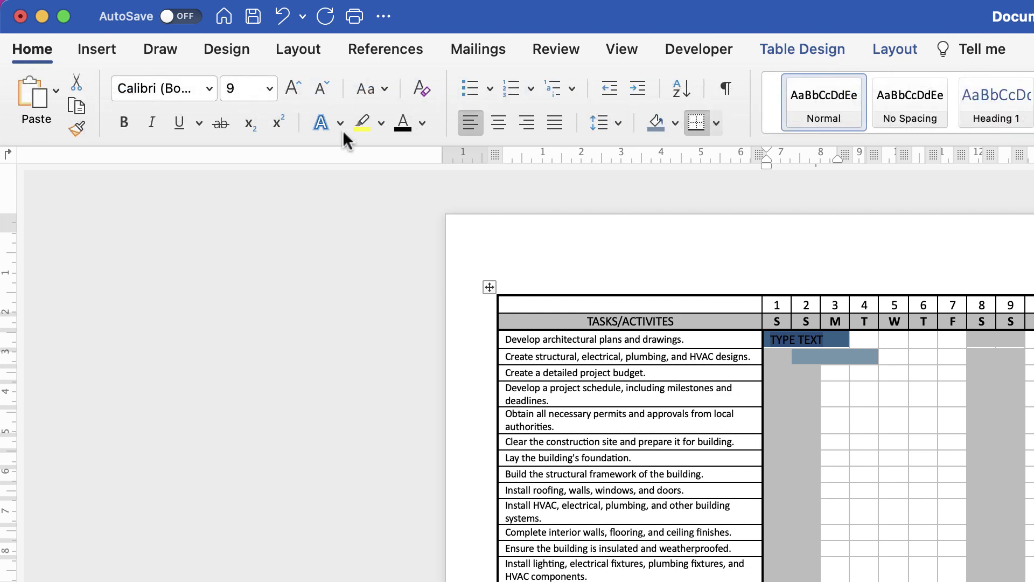
{"action": "left_click", "coordinate": [422, 124]}
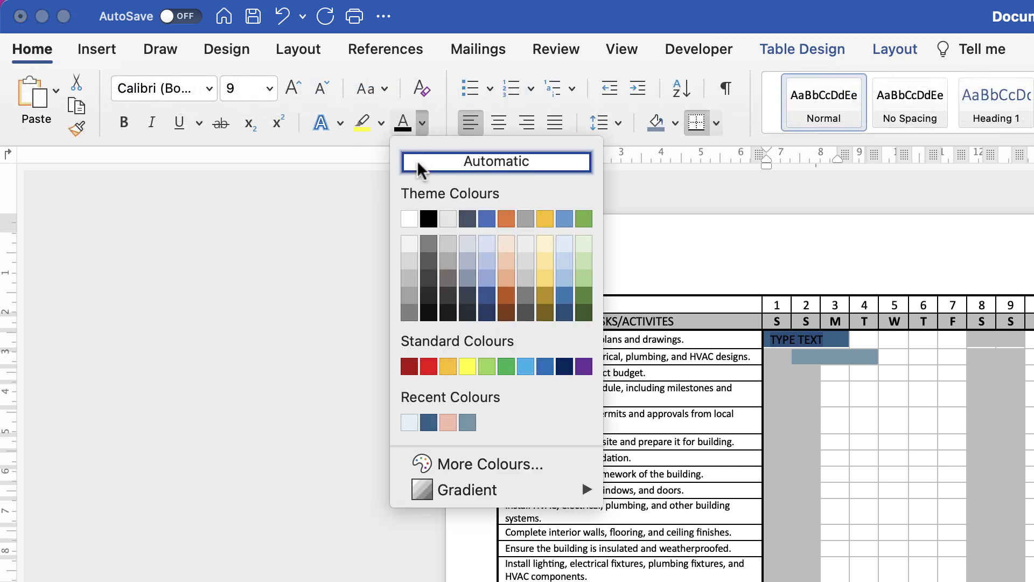
{"action": "left_click", "coordinate": [409, 218]}
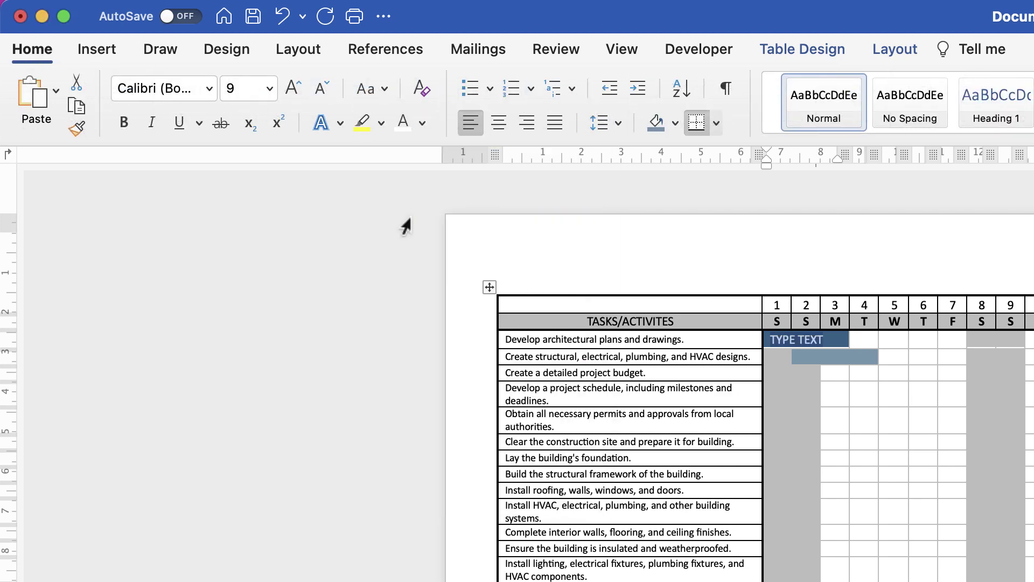
- Set the TYPE TEXT label's font size to 7.5 and align it centre left in its cell
{"action": "left_click_drag", "start_coordinate": [833, 340], "coordinate": [789, 339]}
{"action": "left_click", "coordinate": [269, 88]}
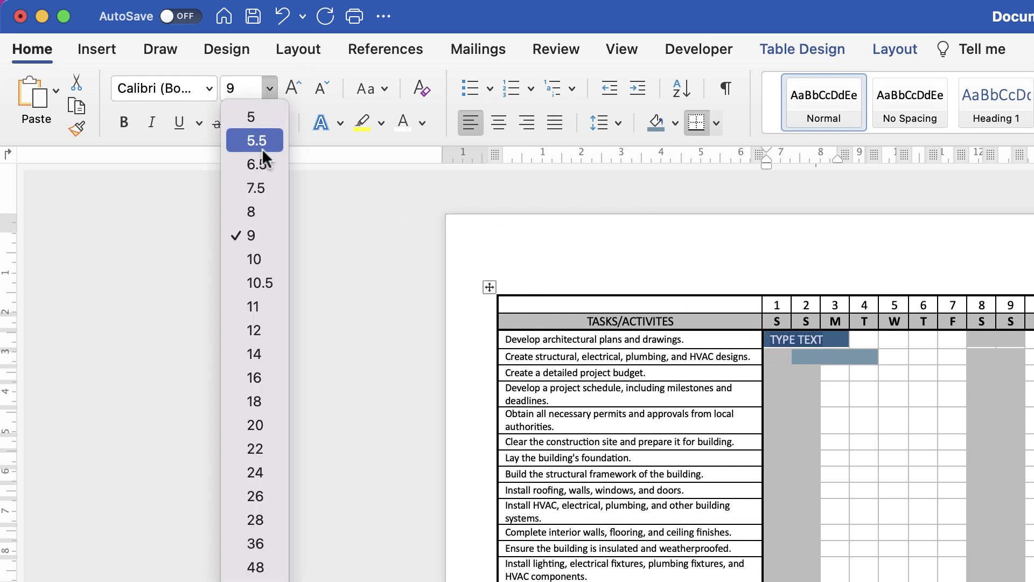
{"action": "left_click", "coordinate": [255, 190]}
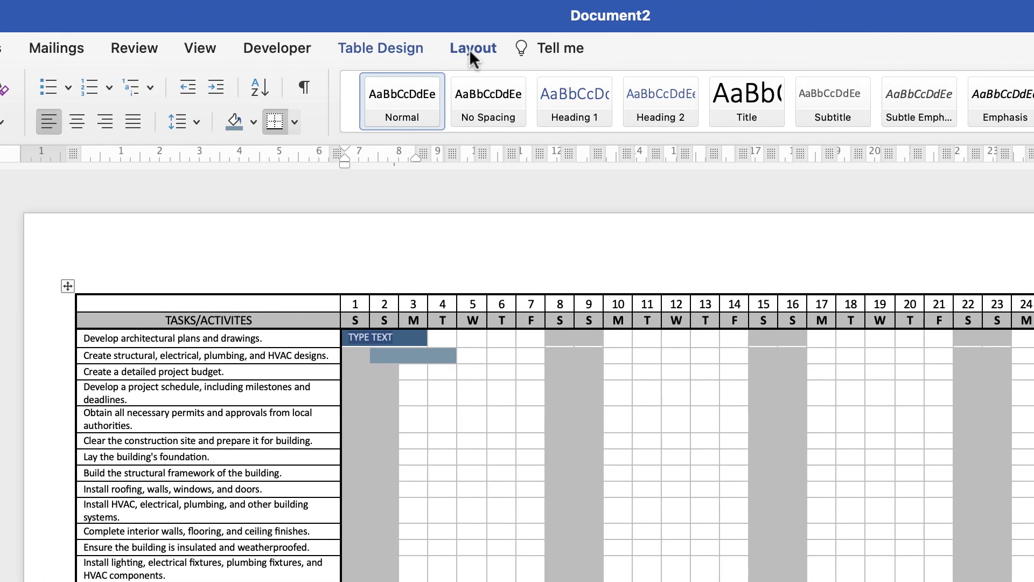
{"action": "left_click", "coordinate": [894, 49]}
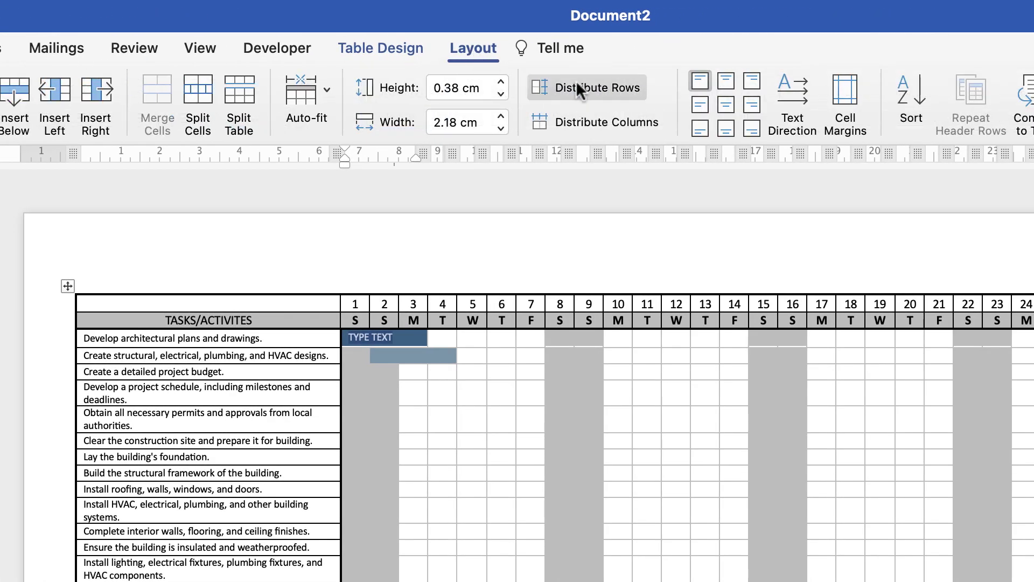
{"action": "left_click", "coordinate": [700, 106]}
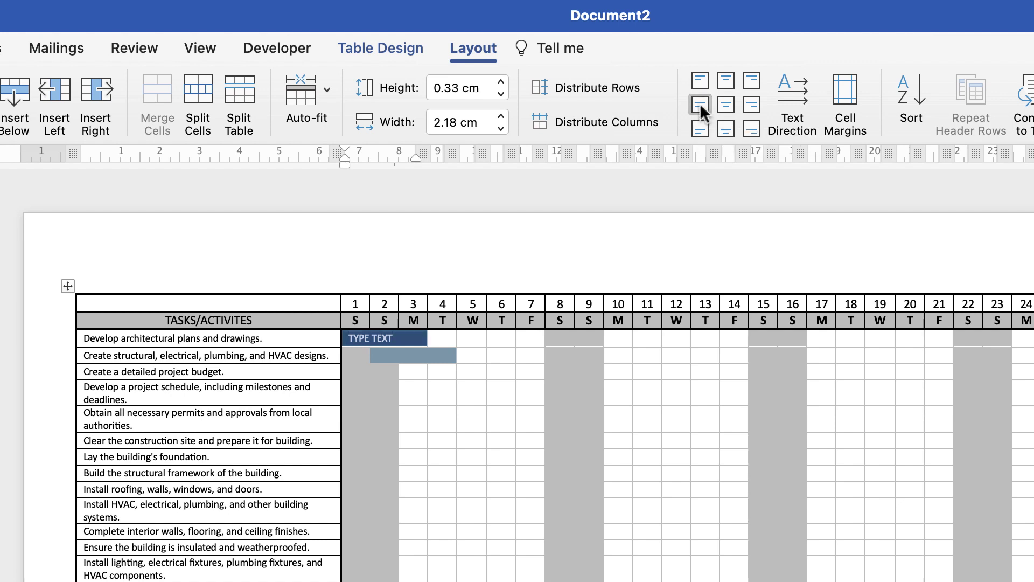
{"action": "left_click", "coordinate": [500, 371]}
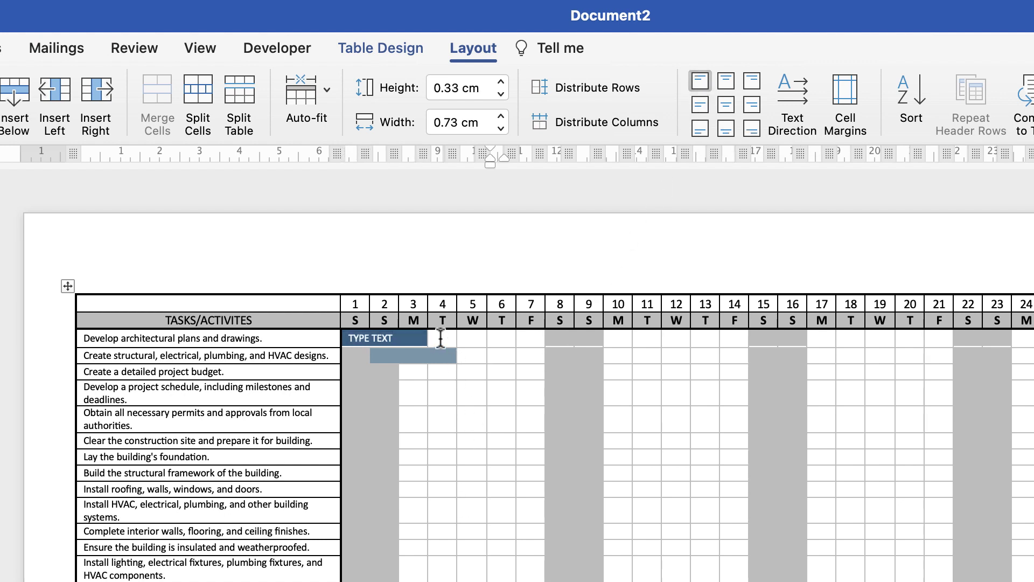
{"action": "left_click_drag", "start_coordinate": [443, 337], "coordinate": [575, 345]}
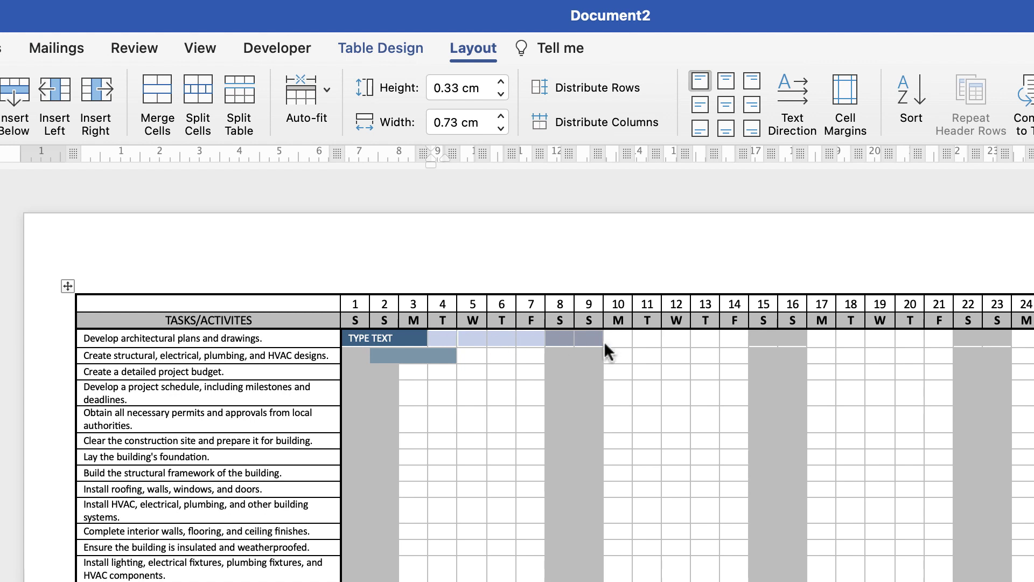
{"action": "left_click", "coordinate": [156, 90]}
{"action": "left_click", "coordinate": [453, 339]}
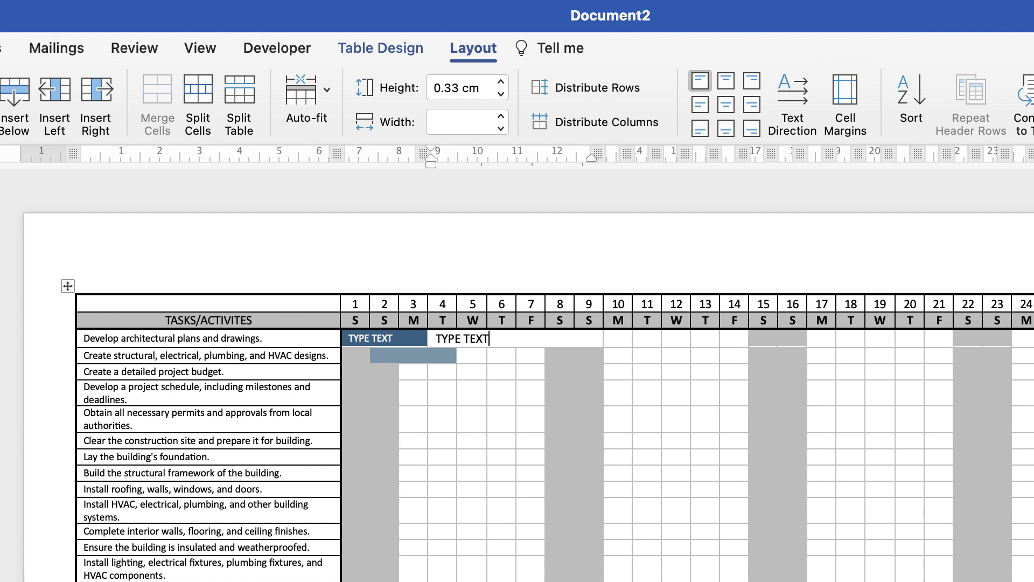
{"action": "key", "text": "super+z"}
{"action": "key", "text": "super+z"}
{"action": "key", "text": "super+z"}
{"action": "key", "text": "super+z"}
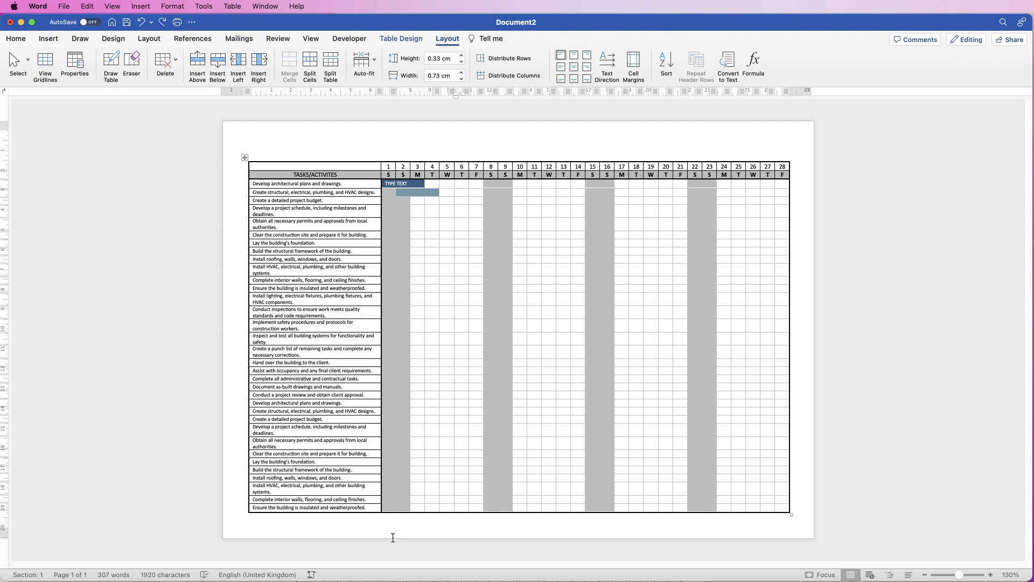
- Shade the first detailed budget row light blue on days 3–6, the schedule row pink on days 4–6, and bars for site clearing through structural framework
{"action": "left_click", "coordinate": [402, 38]}
{"action": "left_click", "coordinate": [700, 59]}
{"action": "mouse_move", "coordinate": [425, 211]}
{"action": "left_mouse_down"}
{"action": "mouse_move", "coordinate": [467, 211]}
{"action": "mouse_move", "coordinate": [483, 223]}
{"action": "left_mouse_up"}
{"action": "left_click", "coordinate": [700, 161]}
{"action": "mouse_move", "coordinate": [456, 234]}
{"action": "left_mouse_down"}
{"action": "mouse_move", "coordinate": [511, 235]}
{"action": "mouse_move", "coordinate": [526, 251]}
{"action": "left_mouse_up"}
{"action": "left_click_drag", "start_coordinate": [411, 200], "coordinate": [462, 201]}
- Shade duration bars in dark blue, grey-blue, light blue and pink for the tasks from the first roofing installation through the client handover
{"action": "left_click_drag", "start_coordinate": [484, 259], "coordinate": [540, 270]}
{"action": "left_click_drag", "start_coordinate": [498, 280], "coordinate": [570, 299]}
{"action": "left_click", "coordinate": [699, 59]}
{"action": "left_click_drag", "start_coordinate": [571, 339], "coordinate": [613, 339]}
{"action": "left_click_drag", "start_coordinate": [586, 349], "coordinate": [641, 362]}
{"action": "left_click", "coordinate": [699, 59]}
{"action": "left_click", "coordinate": [696, 212]}
- Shade administrative tasks pink on days 13–21, as-built drawings dark blue on days 17–20, and the second budget and schedule rows within days 18–24
{"action": "left_click_drag", "start_coordinate": [556, 379], "coordinate": [686, 379]}
{"action": "left_click", "coordinate": [700, 59]}
{"action": "left_click_drag", "start_coordinate": [614, 387], "coordinate": [672, 387]}
{"action": "left_click", "coordinate": [700, 59]}
{"action": "mouse_move", "coordinate": [630, 419]}
{"action": "left_mouse_down"}
{"action": "mouse_move", "coordinate": [730, 419]}
{"action": "mouse_move", "coordinate": [717, 429]}
{"action": "left_mouse_up"}
{"action": "left_click", "coordinate": [696, 212]}
- Shade coloured bars within days 19–25 for the second set of permit, site clearing, foundation, framework and roofing tasks
{"action": "left_click_drag", "start_coordinate": [658, 442], "coordinate": [702, 443]}
{"action": "left_click_drag", "start_coordinate": [674, 453], "coordinate": [731, 461]}
{"action": "left_click_drag", "start_coordinate": [673, 469], "coordinate": [745, 477]}
{"action": "left_click", "coordinate": [700, 59]}
{"action": "left_click", "coordinate": [716, 212]}
- Fill out the bars for system testing (pink, days 10–19), first roofing (dark blue, 8–16), interior finishes (light blue, 6–14) and site clearing (grey-blue, 6–13)
{"action": "left_click_drag", "start_coordinate": [571, 339], "coordinate": [658, 339]}
{"action": "left_click_drag", "start_coordinate": [513, 299], "coordinate": [598, 299]}
{"action": "left_click_drag", "start_coordinate": [484, 259], "coordinate": [613, 259]}
{"action": "left_click_drag", "start_coordinate": [454, 280], "coordinate": [584, 280]}
{"action": "left_click_drag", "start_coordinate": [512, 339], "coordinate": [659, 338]}
{"action": "left_click_drag", "start_coordinate": [513, 235], "coordinate": [570, 235]}
{"action": "left_click", "coordinate": [688, 59]}
- Shade the lighting row dark blue on days 8–15, first permits row dark blue on days 3–10, and second roofing row light blue on days 19–25
{"action": "left_click_drag", "start_coordinate": [484, 299], "coordinate": [599, 299]}
{"action": "left_click", "coordinate": [688, 59]}
{"action": "left_click_drag", "start_coordinate": [411, 223], "coordinate": [527, 224]}
{"action": "left_click", "coordinate": [688, 59]}
{"action": "left_click_drag", "start_coordinate": [643, 477], "coordinate": [745, 477]}
{"action": "left_click", "coordinate": [688, 59]}
{"action": "left_click", "coordinate": [767, 427]}
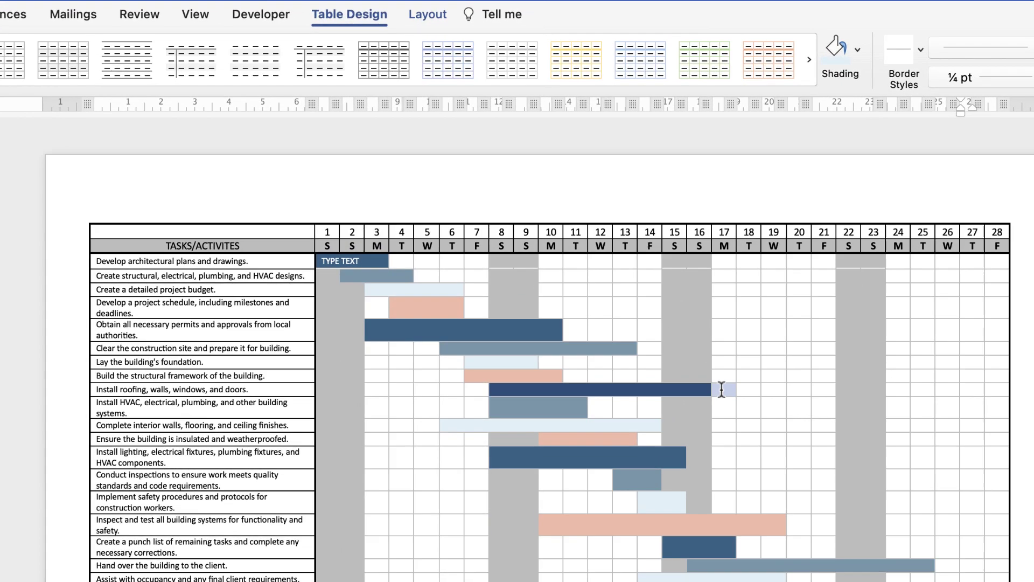
- Extend the first "Install roofing, walls, windows, and doors." bar through day 21 by merging the added cells and shading it dark blue
{"action": "left_click_drag", "start_coordinate": [619, 259], "coordinate": [655, 257]}
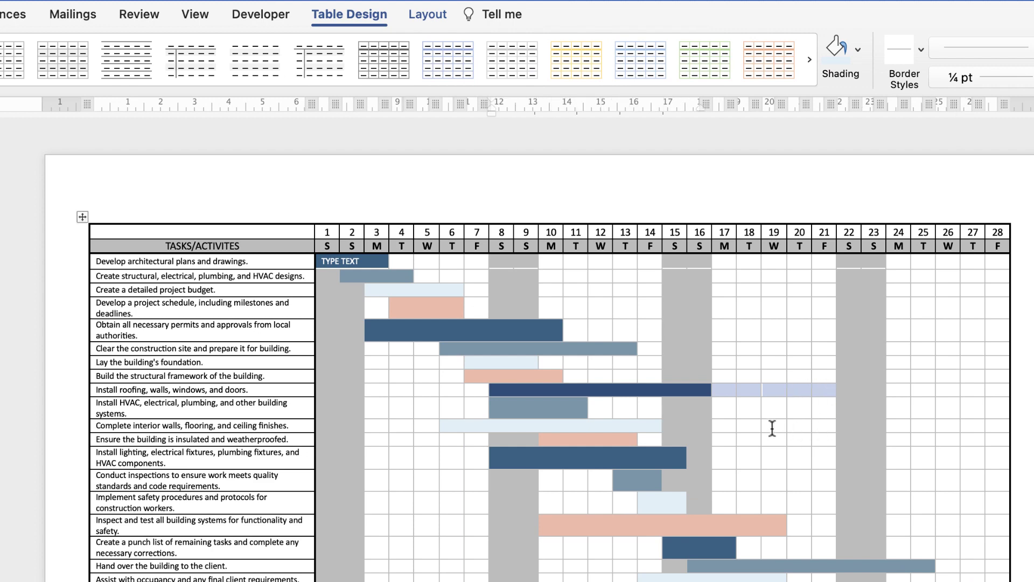
{"action": "left_click", "coordinate": [424, 14]}
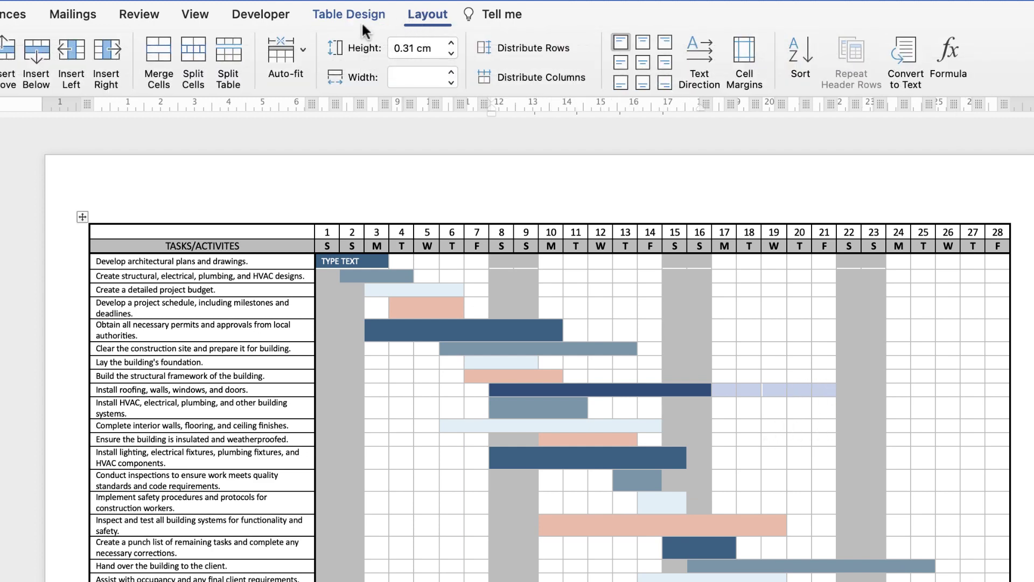
{"action": "left_click", "coordinate": [160, 50]}
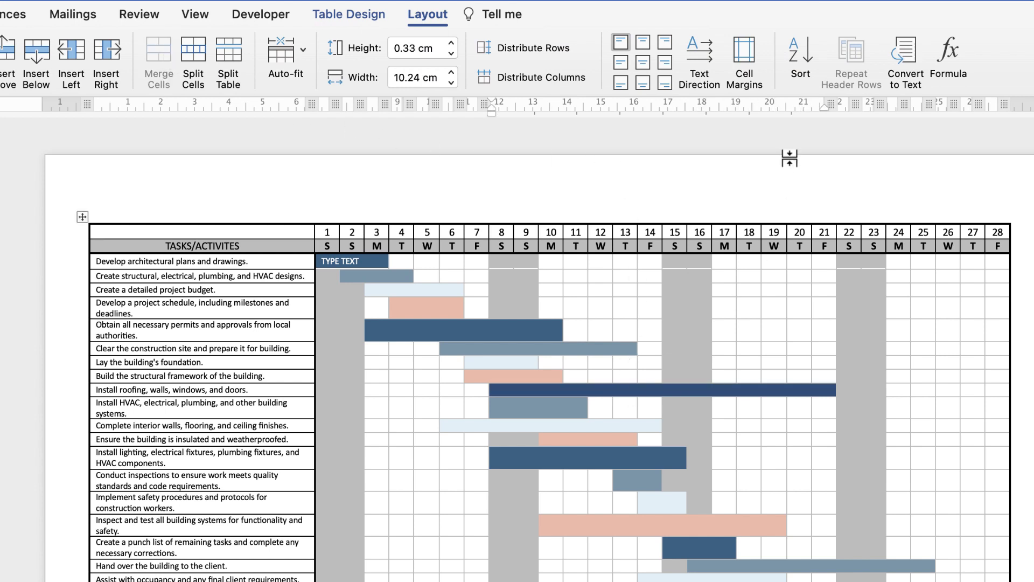
{"action": "left_click", "coordinate": [361, 14]}
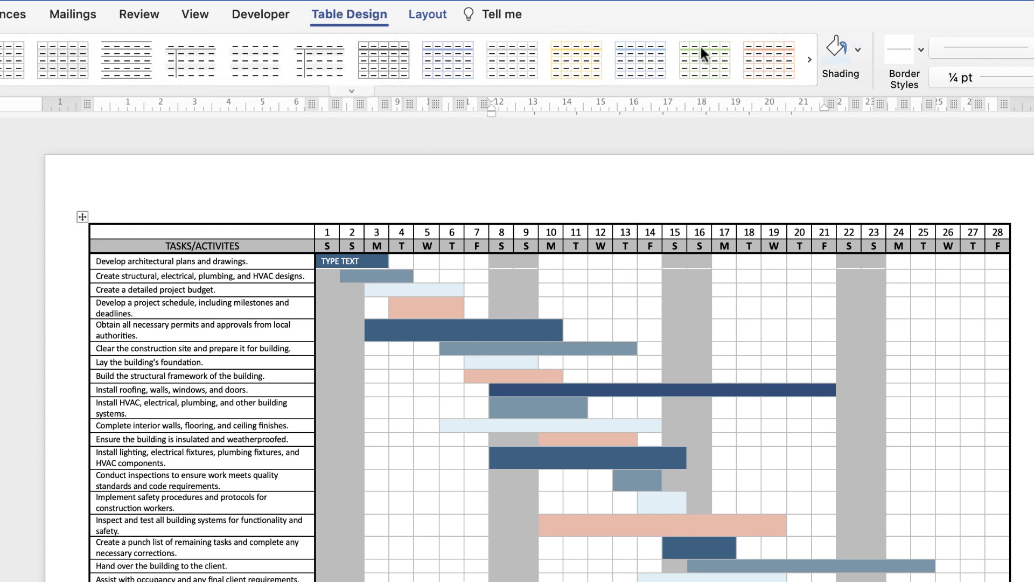
{"action": "left_click", "coordinate": [857, 49]}
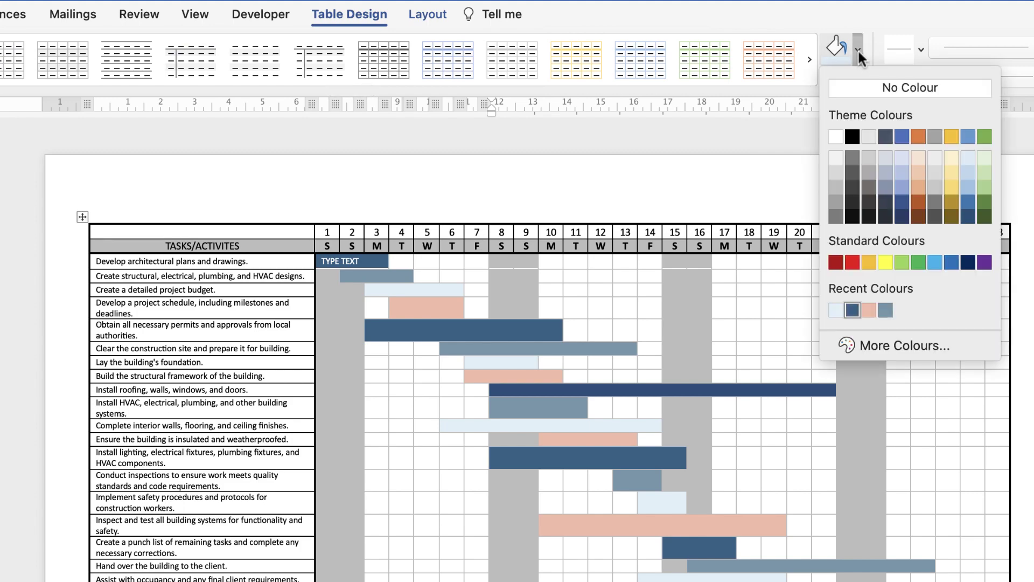
{"action": "left_click", "coordinate": [853, 309]}
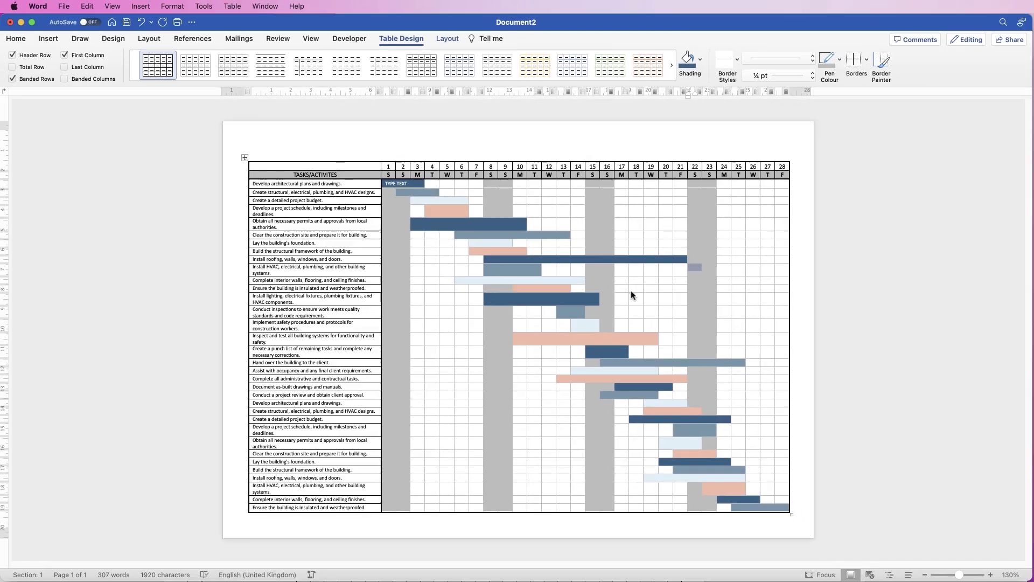
- Draw a text box about 20.12 cm wide and 2.87 cm high across the top of the chart, and select it for formatting
{"action": "left_click", "coordinate": [48, 38]}
{"action": "left_click", "coordinate": [713, 61]}
{"action": "left_click", "coordinate": [728, 81]}
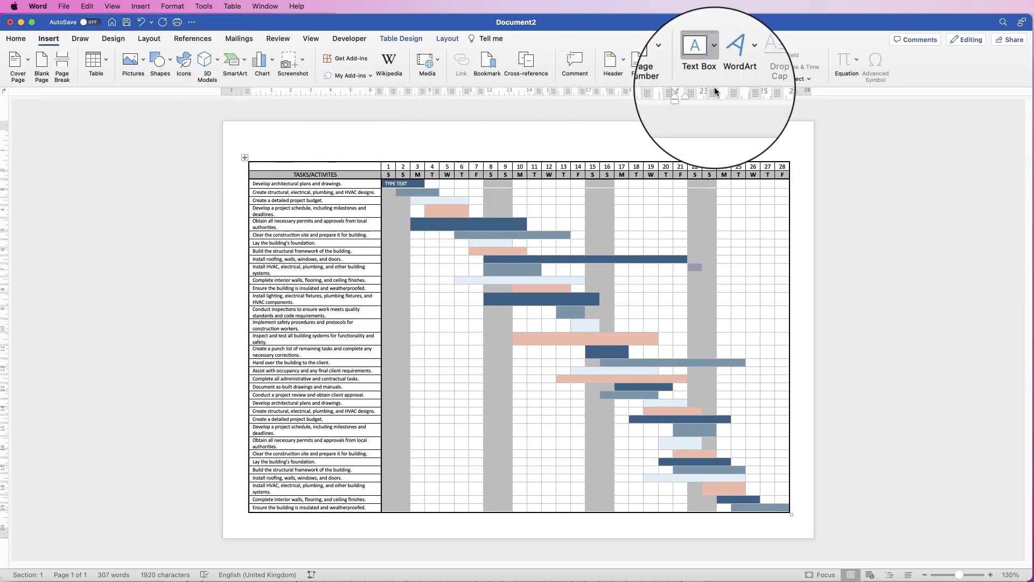
{"action": "left_click_drag", "start_coordinate": [337, 134], "coordinate": [710, 220]}
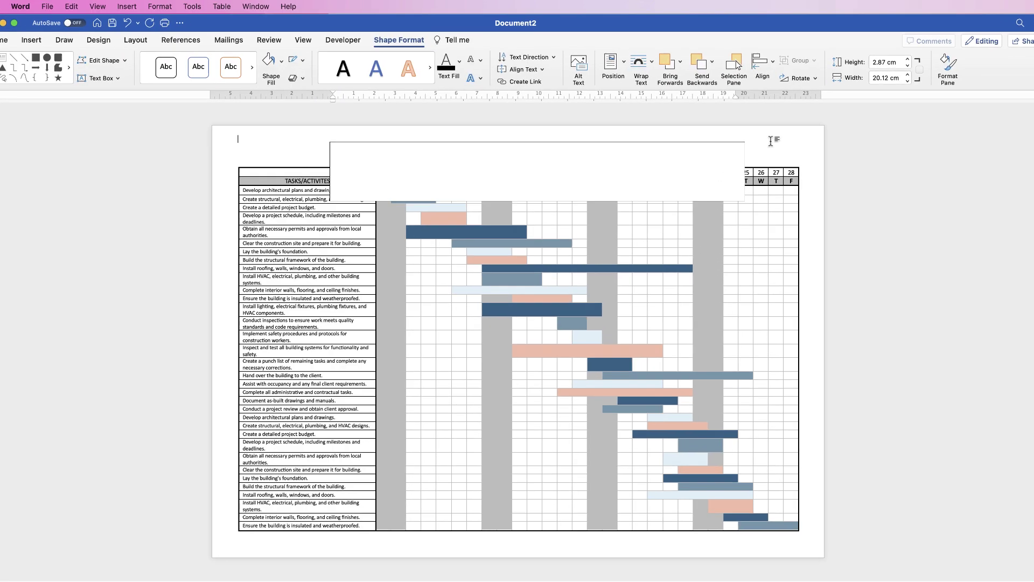
{"action": "left_click", "coordinate": [763, 137]}
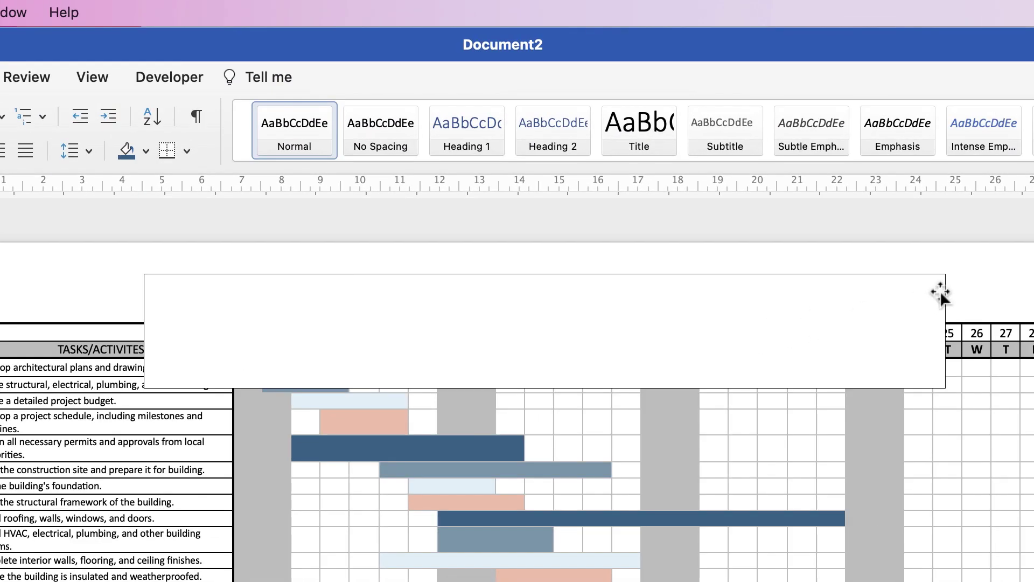
{"action": "left_click", "coordinate": [663, 334]}
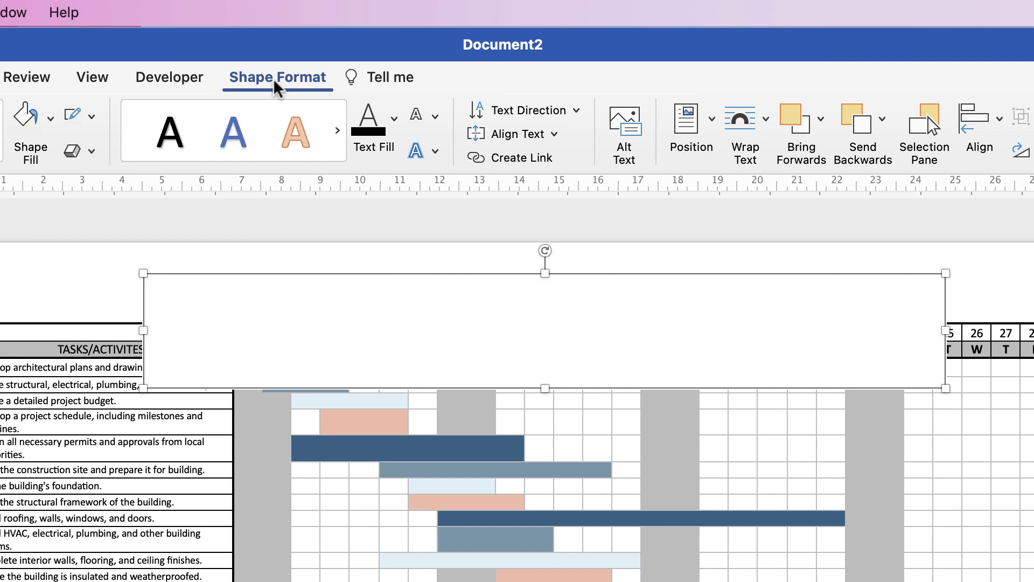
- Remove the outline and the fill from the text box above the chart
{"action": "left_click", "coordinate": [92, 119]}
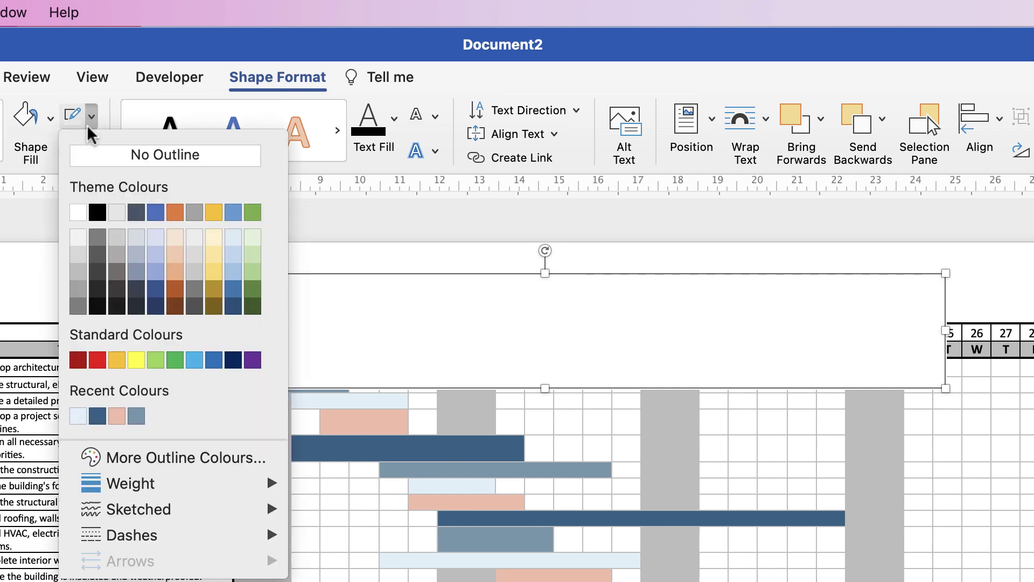
{"action": "left_click", "coordinate": [88, 156]}
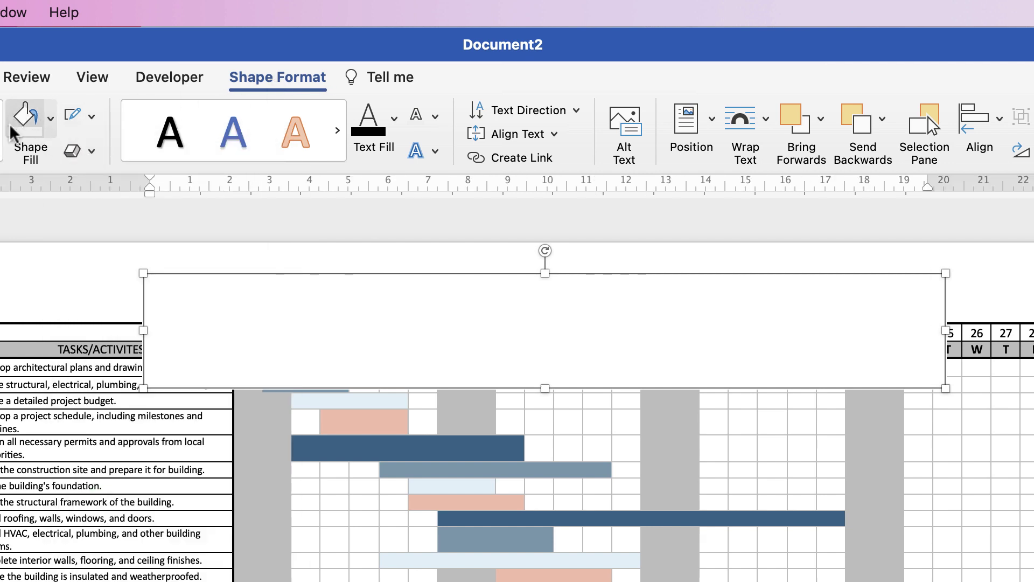
{"action": "left_click", "coordinate": [50, 118]}
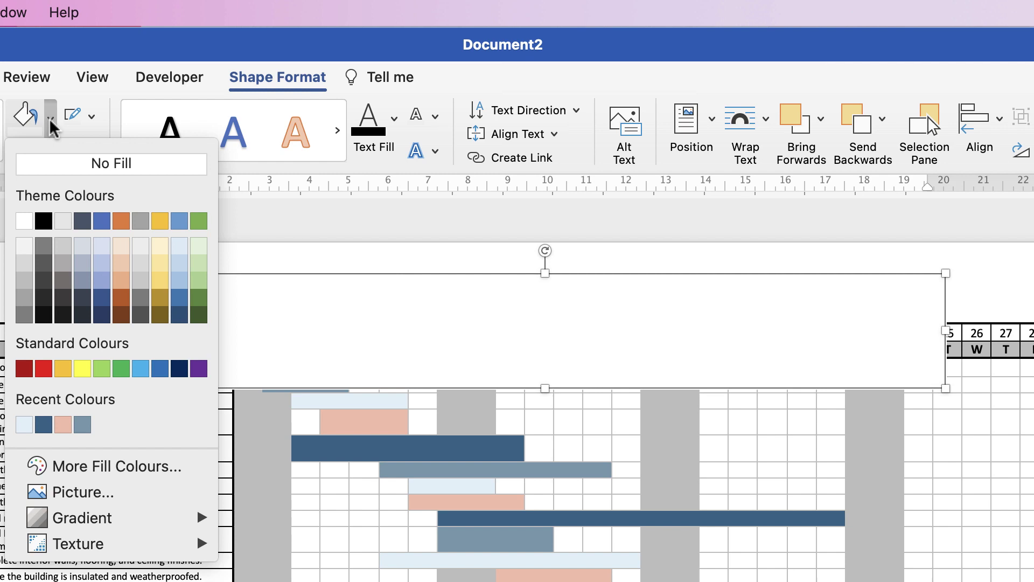
{"action": "left_click", "coordinate": [52, 171]}
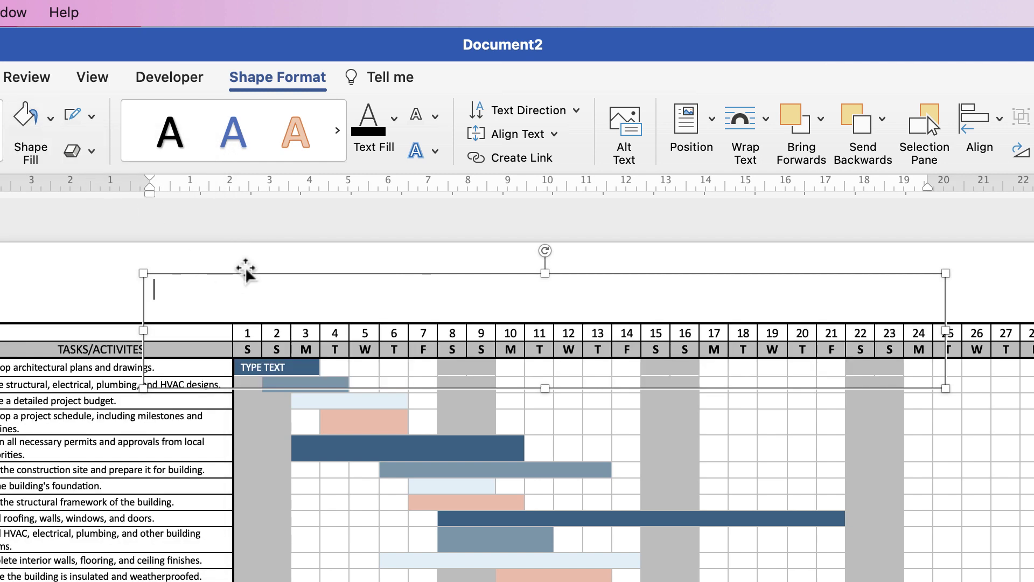
- Enter the title "Building Project for Archer and Sons" in the text box and enlarge it to 18 pt
{"action": "type", "text": "Building Project for Archer and Sons"}
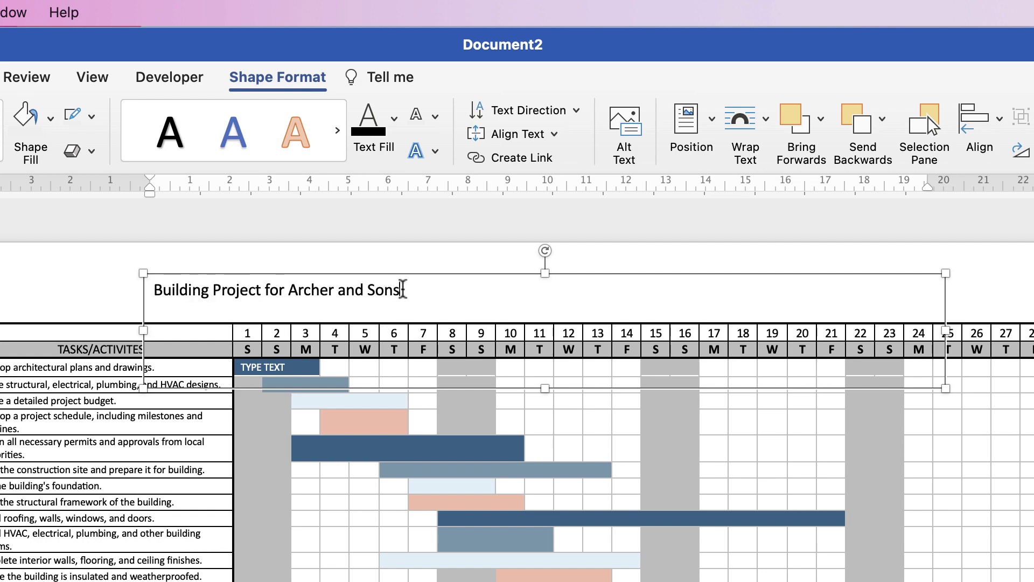
{"action": "left_click_drag", "start_coordinate": [402, 289], "coordinate": [153, 293]}
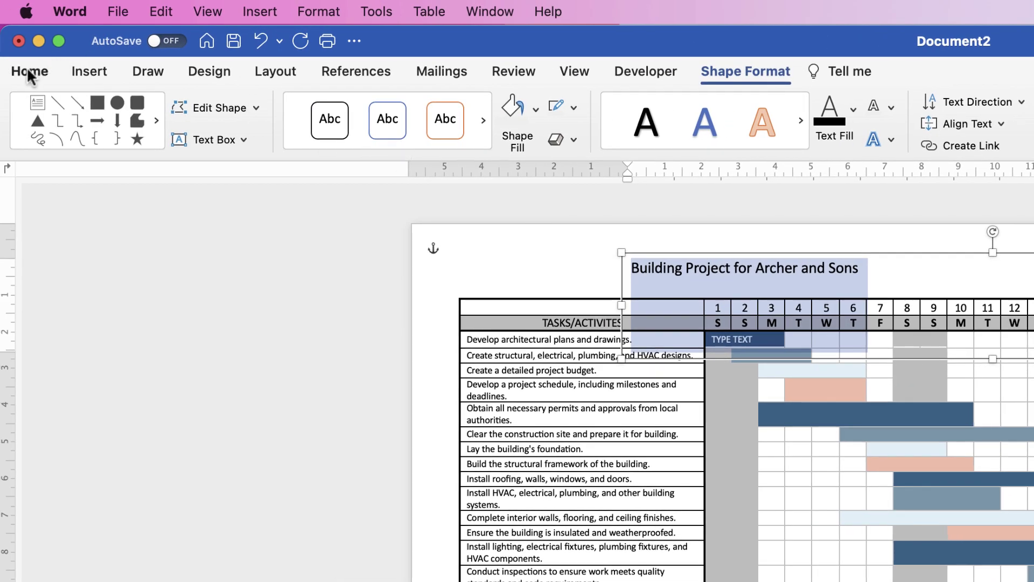
{"action": "left_click", "coordinate": [29, 72]}
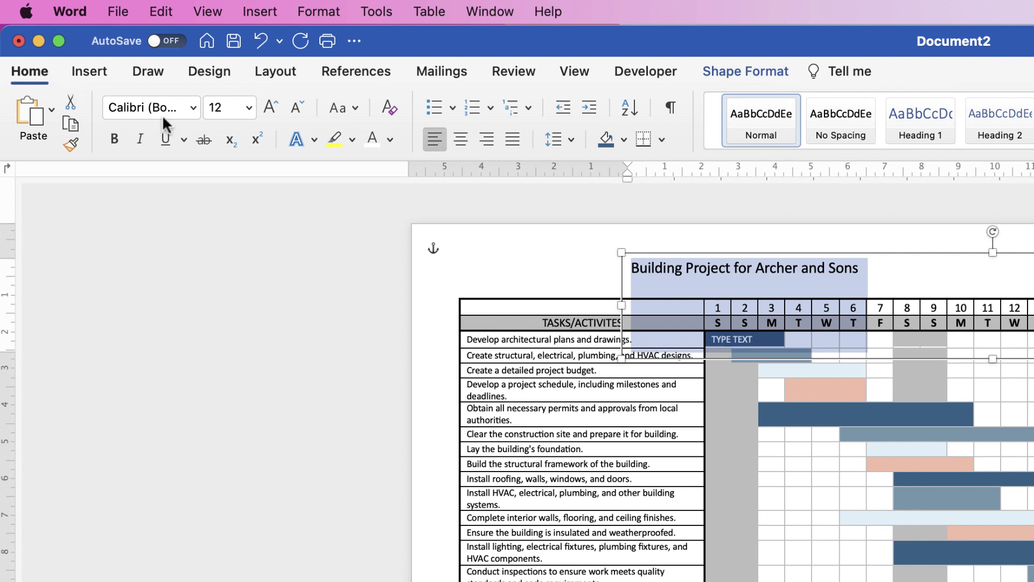
{"action": "left_click", "coordinate": [267, 108]}
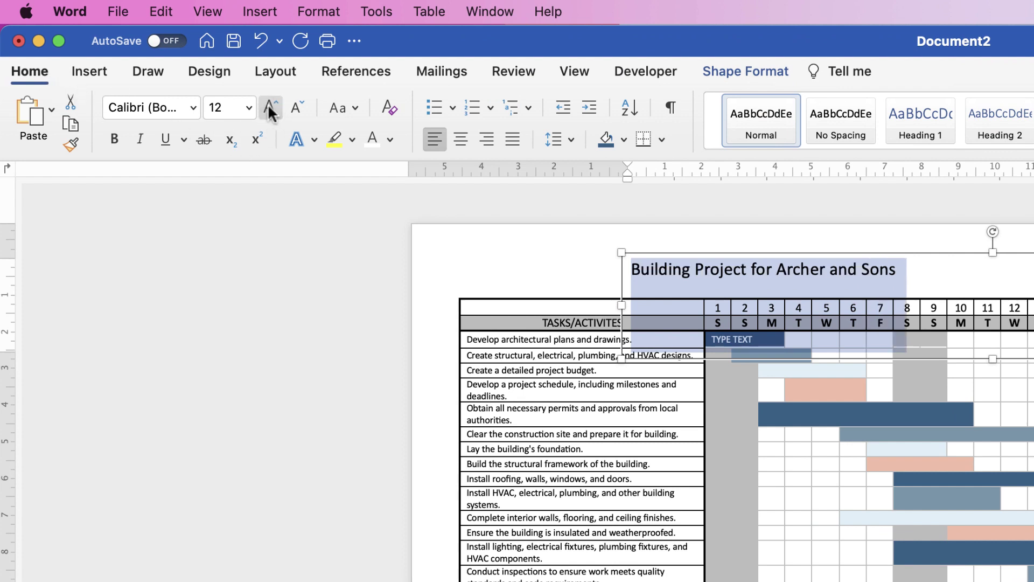
{"action": "left_click", "coordinate": [268, 107]}
{"action": "left_click", "coordinate": [267, 109]}
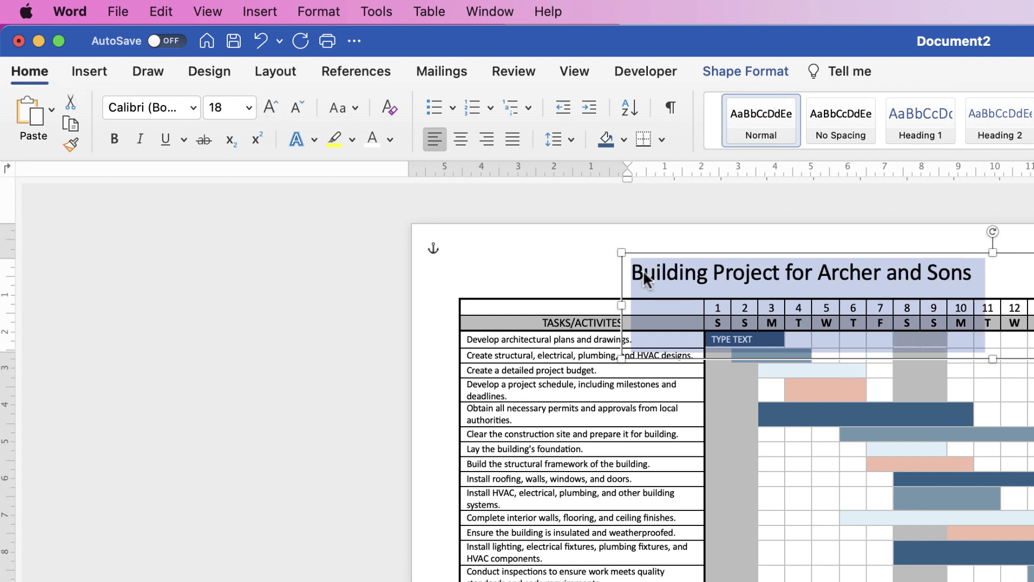
- Shrink the title text box to fit its text and move it above the table's task column
{"action": "left_click_drag", "start_coordinate": [992, 359], "coordinate": [1003, 295]}
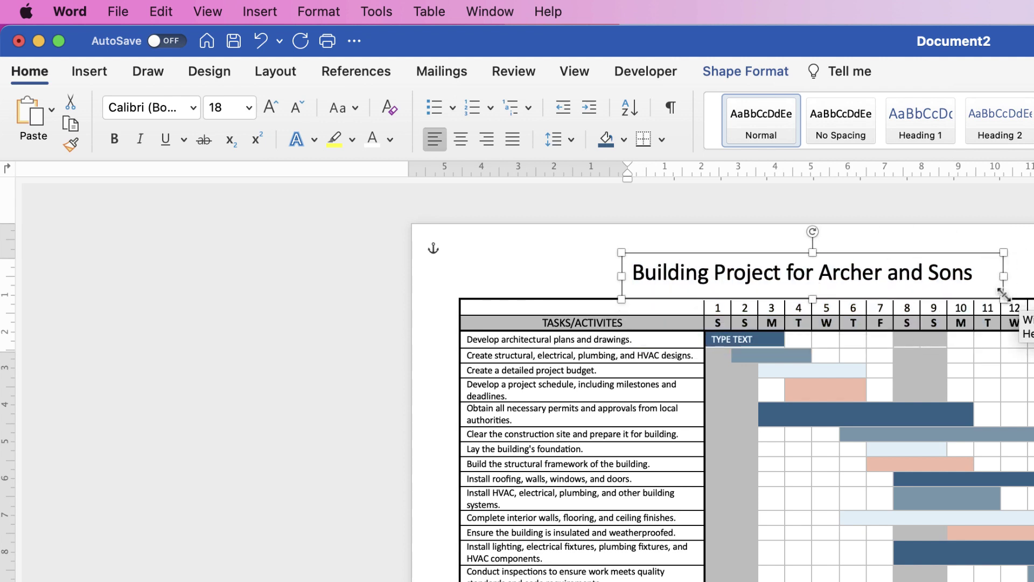
{"action": "left_click_drag", "start_coordinate": [885, 275], "coordinate": [723, 255]}
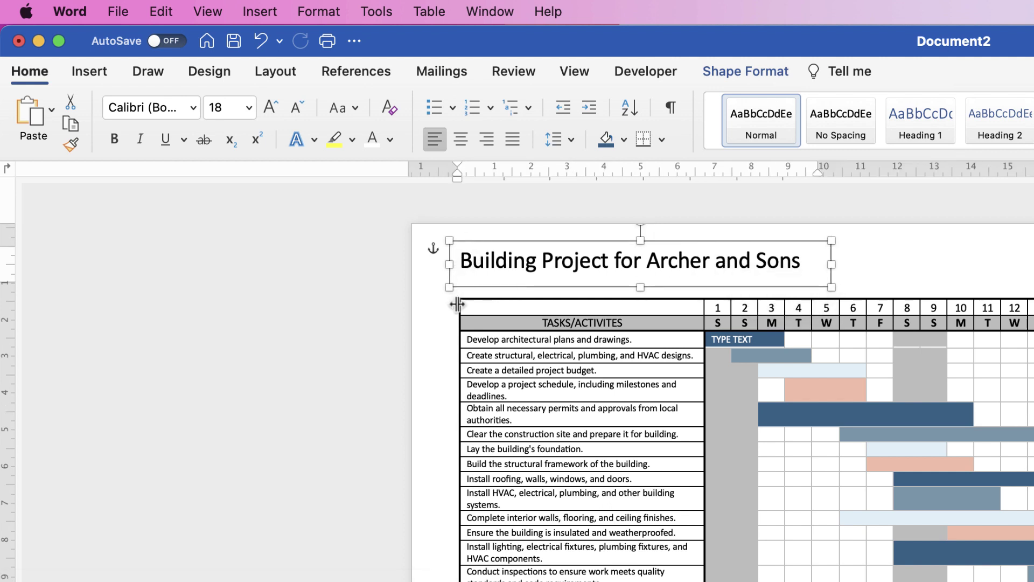
{"action": "key", "text": "super+z"}
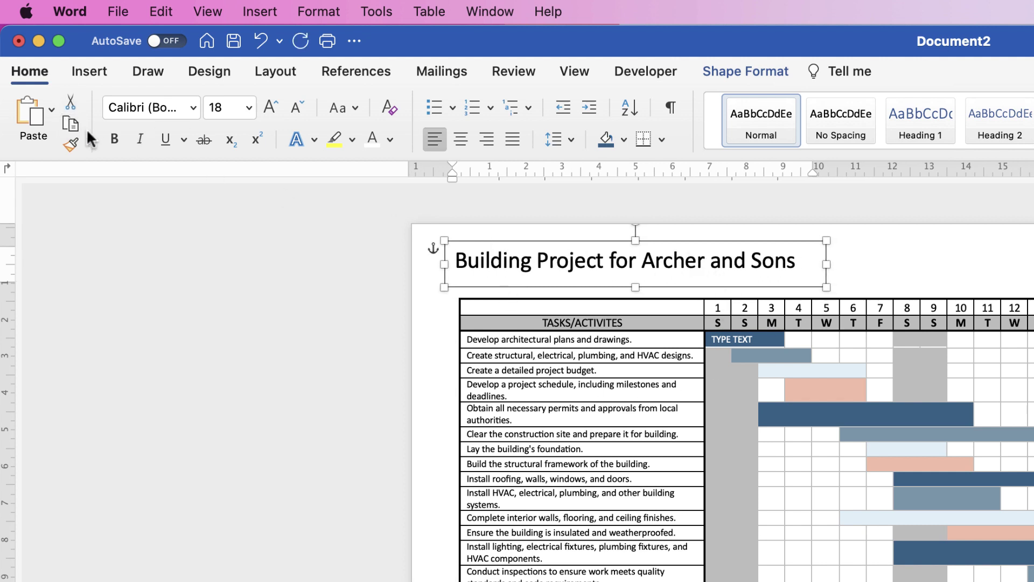
{"action": "left_click", "coordinate": [947, 249]}
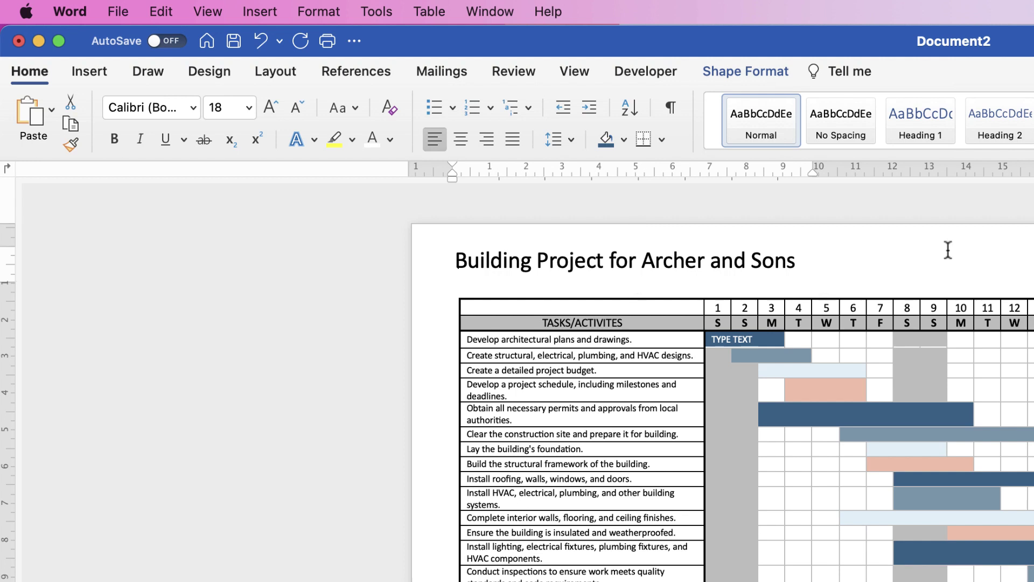
- Paste a copy of the title box just below the title and change its text to "September 2024 – October 2024"
{"action": "left_click", "coordinate": [34, 119]}
{"action": "left_click_drag", "start_coordinate": [712, 279], "coordinate": [702, 289]}
{"action": "left_click_drag", "start_coordinate": [804, 285], "coordinate": [488, 282]}
{"action": "type", "text": "September 2024 – October 2024"}
- Reduce the date line to 12 pt and shrink its text box around the text
{"action": "left_click_drag", "start_coordinate": [779, 285], "coordinate": [403, 276]}
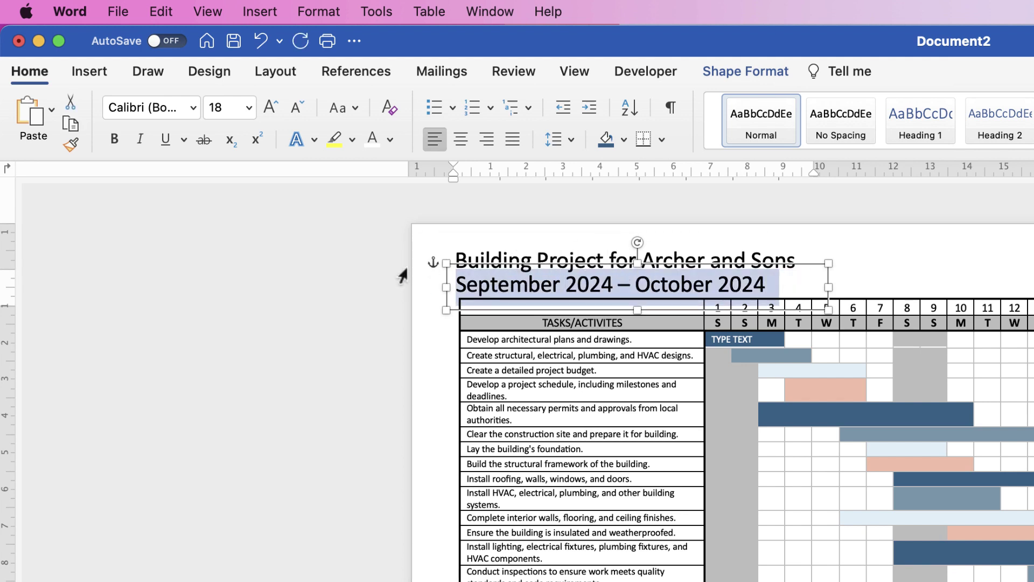
{"action": "left_click", "coordinate": [294, 106]}
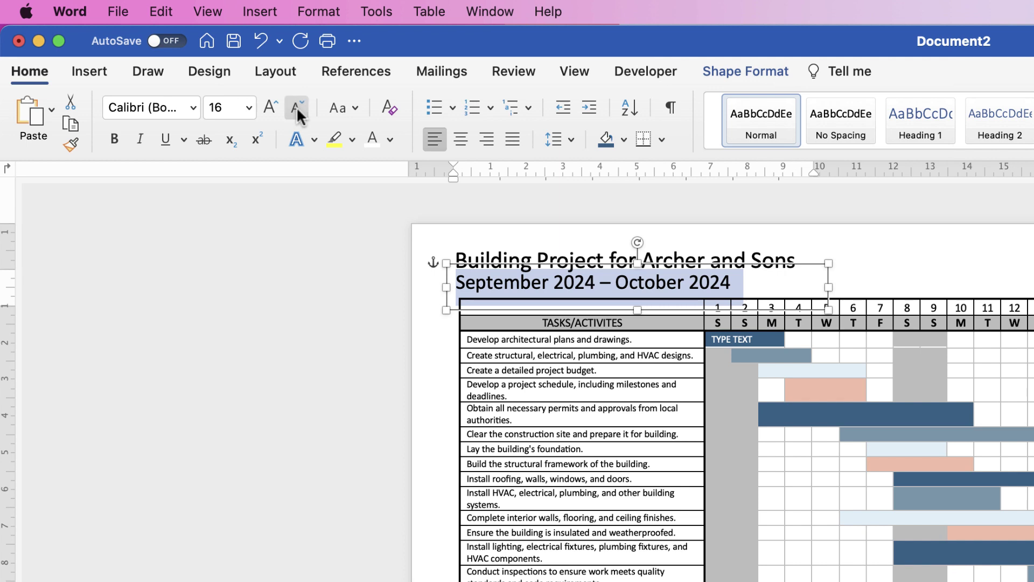
{"action": "left_click", "coordinate": [296, 107]}
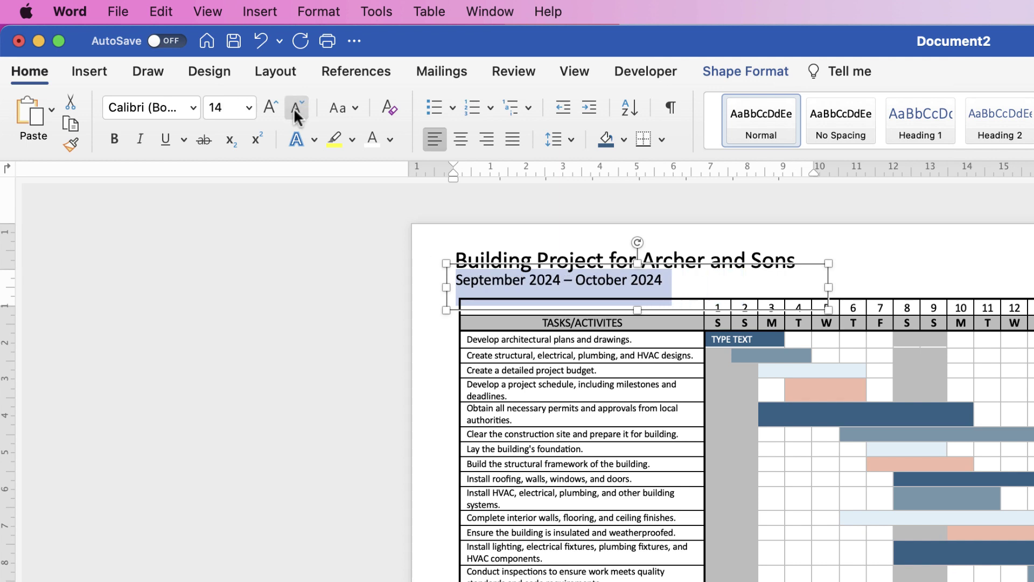
{"action": "left_click", "coordinate": [294, 107]}
{"action": "left_click_drag", "start_coordinate": [829, 310], "coordinate": [762, 299]}
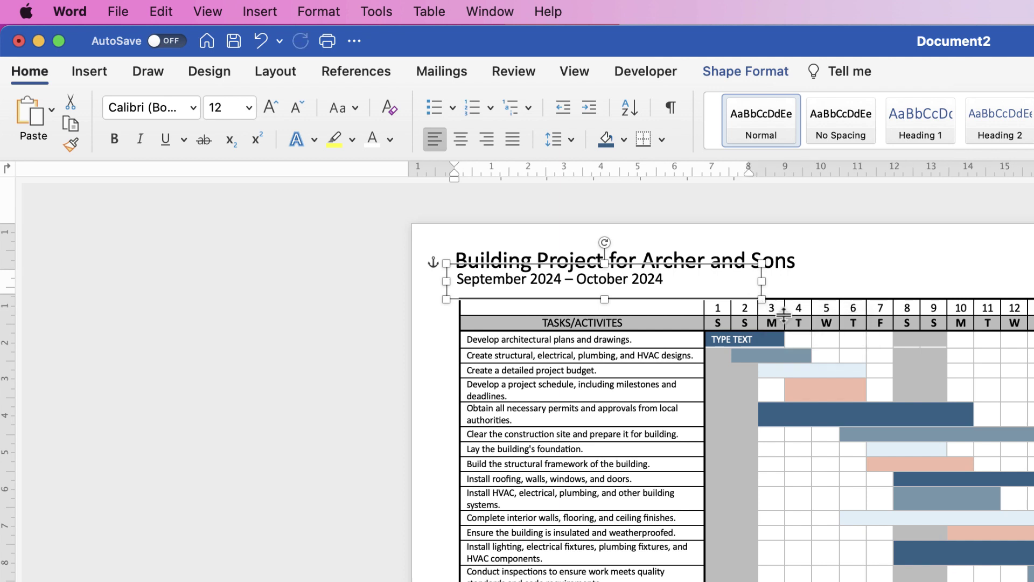
- Nudge the date and title text boxes so their text lines up with the table's left edge
{"action": "key", "text": "super+z"}
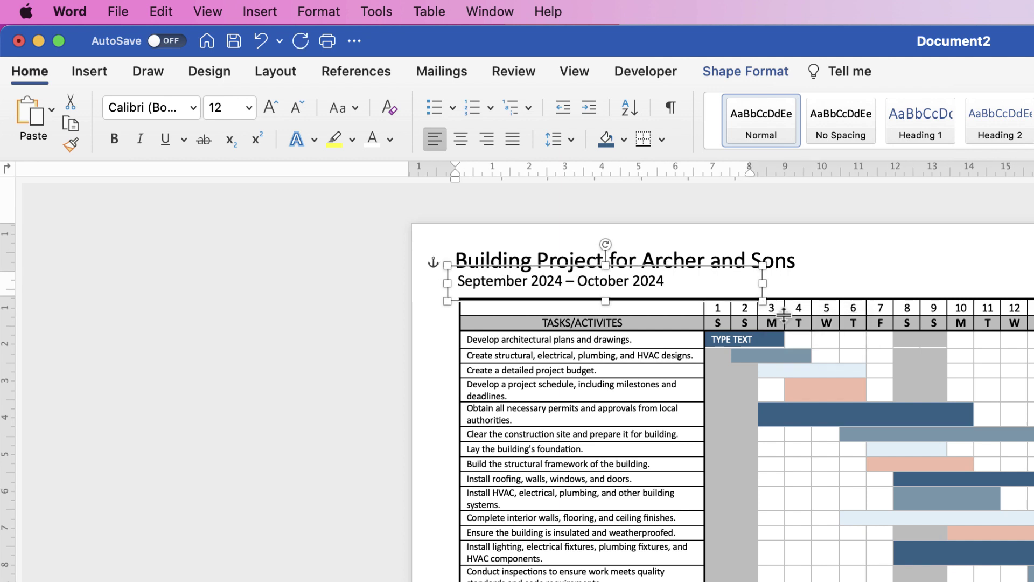
{"action": "left_click", "coordinate": [784, 260]}
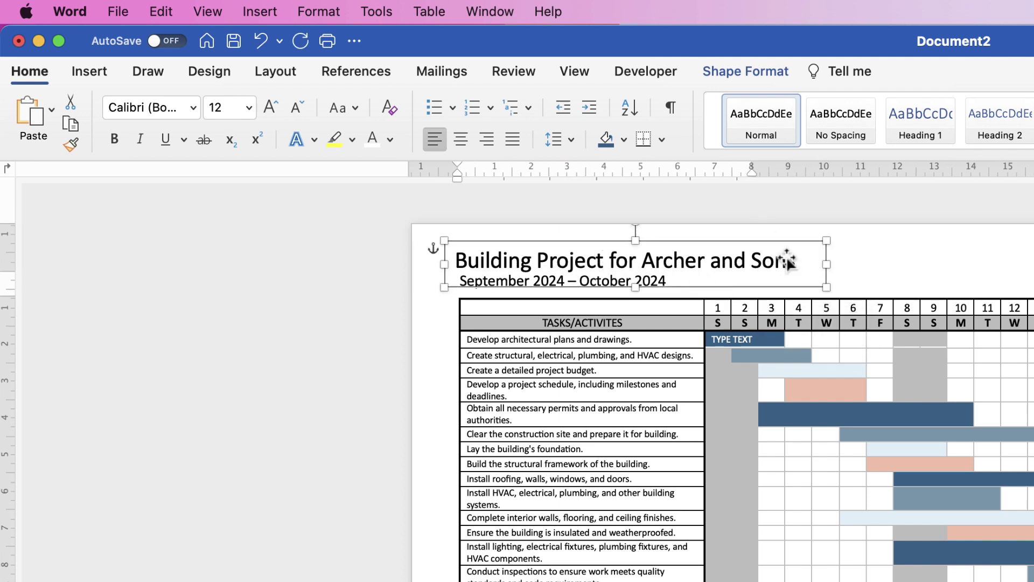
{"action": "left_click_drag", "start_coordinate": [788, 276], "coordinate": [791, 277]}
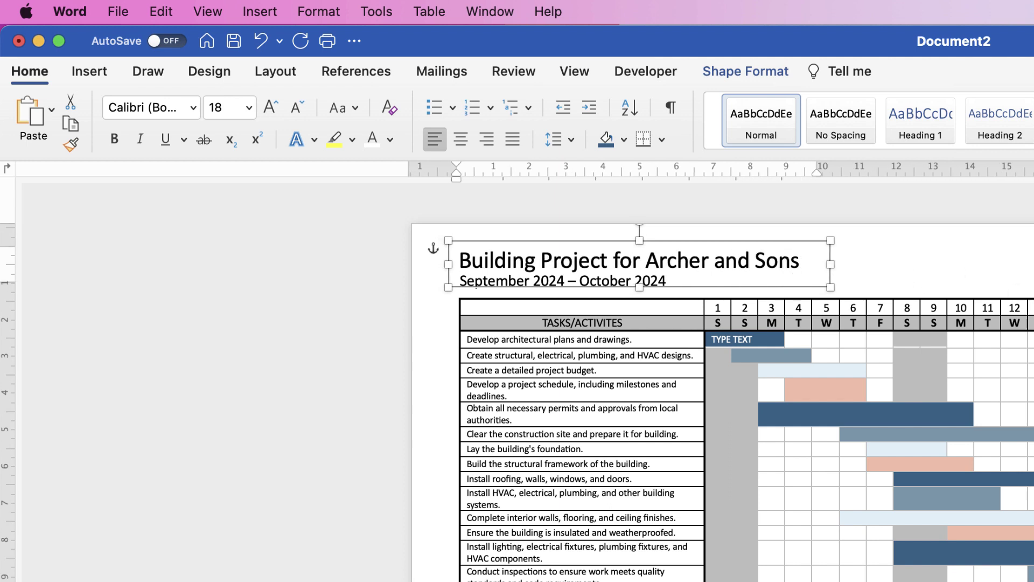
- Copy the date text box below the table as an 11 pt, tightly fitted label reading "Project 1-1 = Allen and Peters"
{"action": "left_click", "coordinate": [577, 281]}
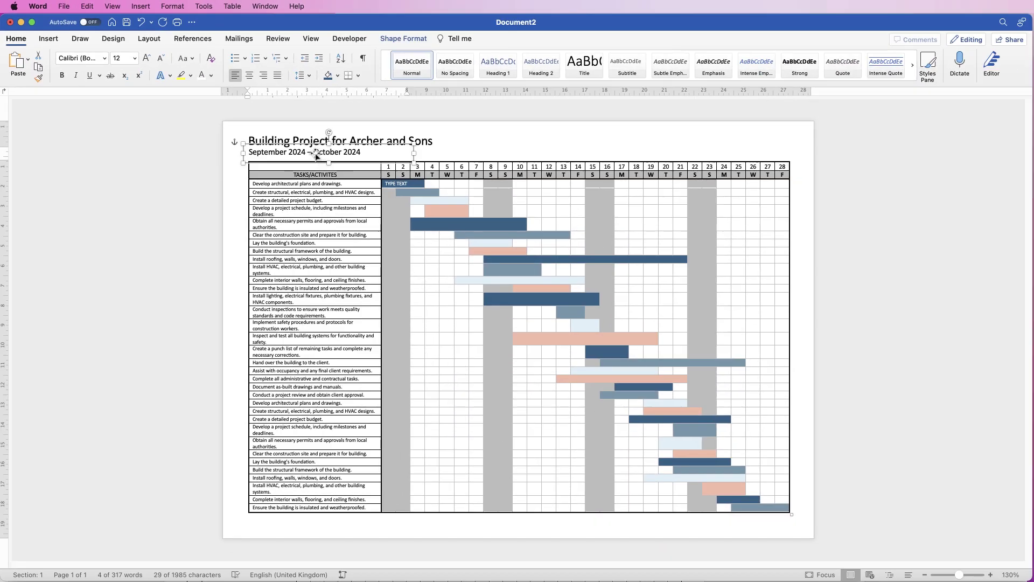
{"action": "left_click_drag", "start_coordinate": [318, 155], "coordinate": [317, 523]}
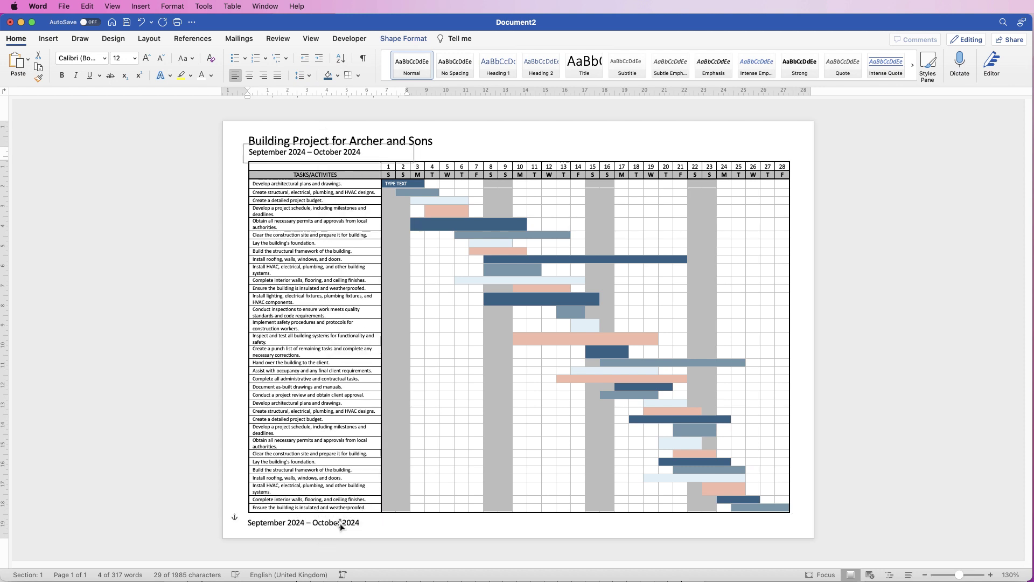
{"action": "left_click", "coordinate": [360, 523]}
{"action": "left_click_drag", "start_coordinate": [360, 523], "coordinate": [272, 521]}
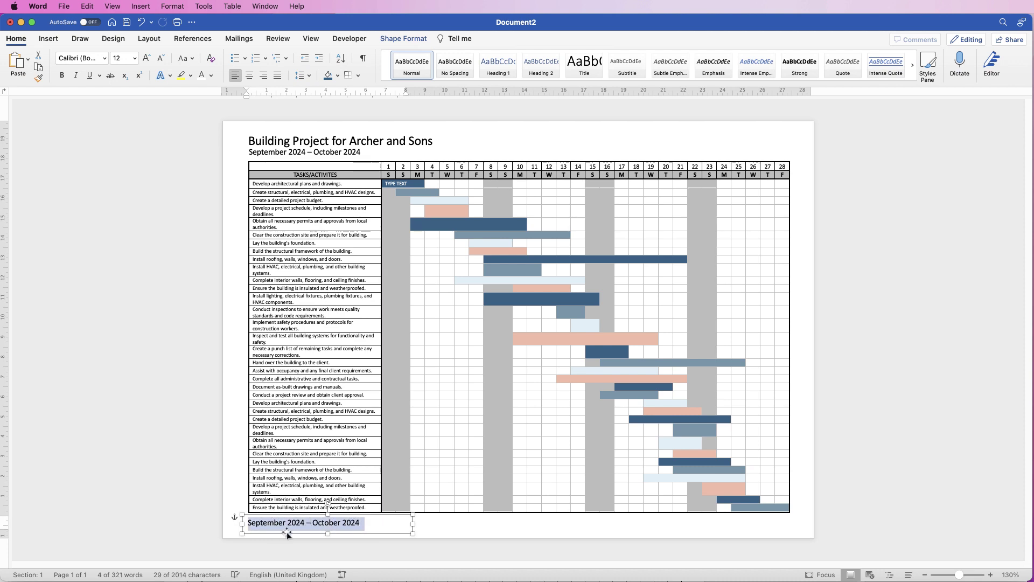
{"action": "type", "text": "Project 1-1 = Allen and Peters"}
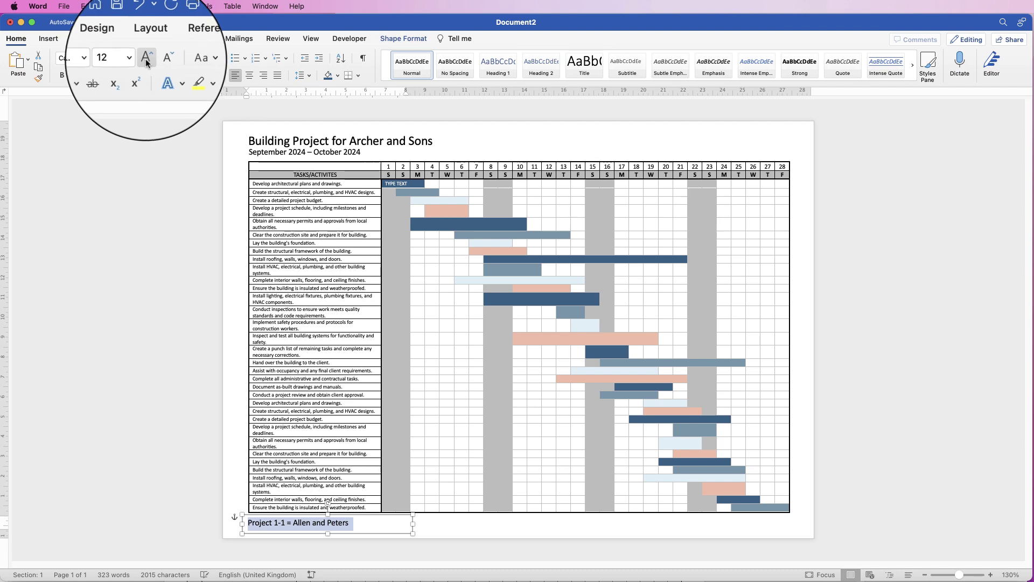
{"action": "left_click", "coordinate": [157, 63]}
{"action": "left_click_drag", "start_coordinate": [412, 533], "coordinate": [351, 534]}
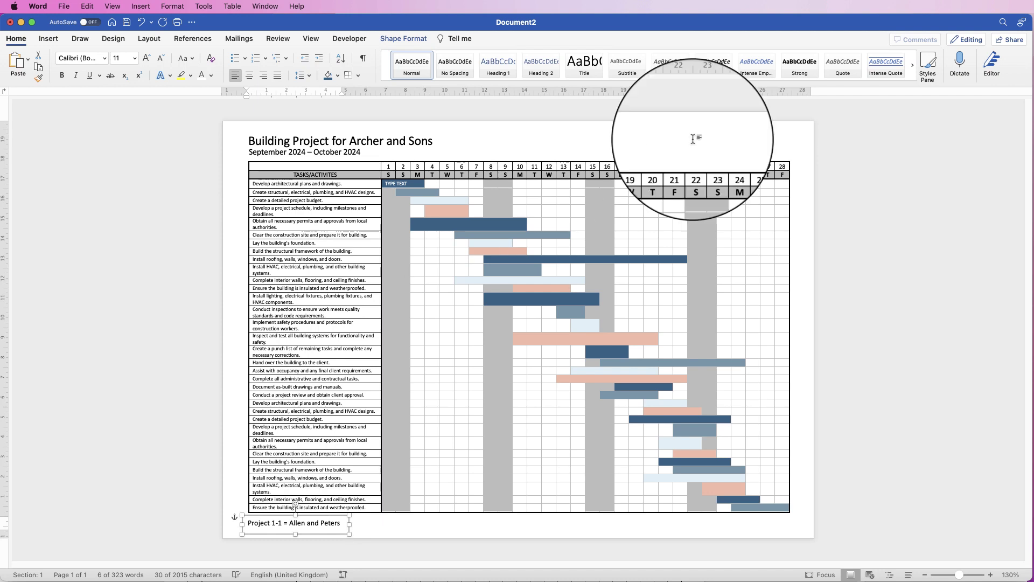
- Insert the picture Plant Logo.png from the Logos folder and set its text wrapping to In Front of Text
{"action": "left_click", "coordinate": [47, 38]}
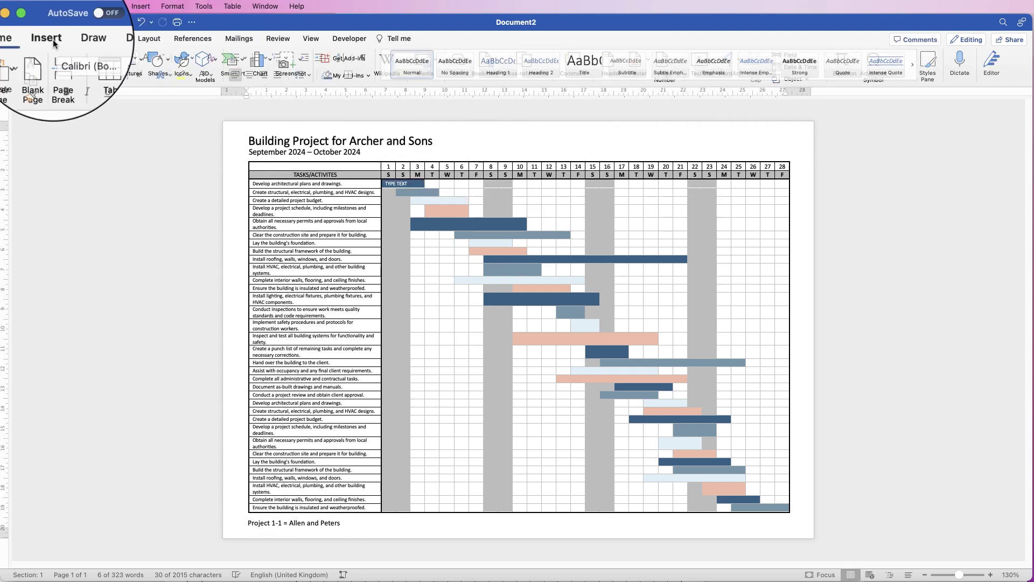
{"action": "left_click", "coordinate": [135, 63]}
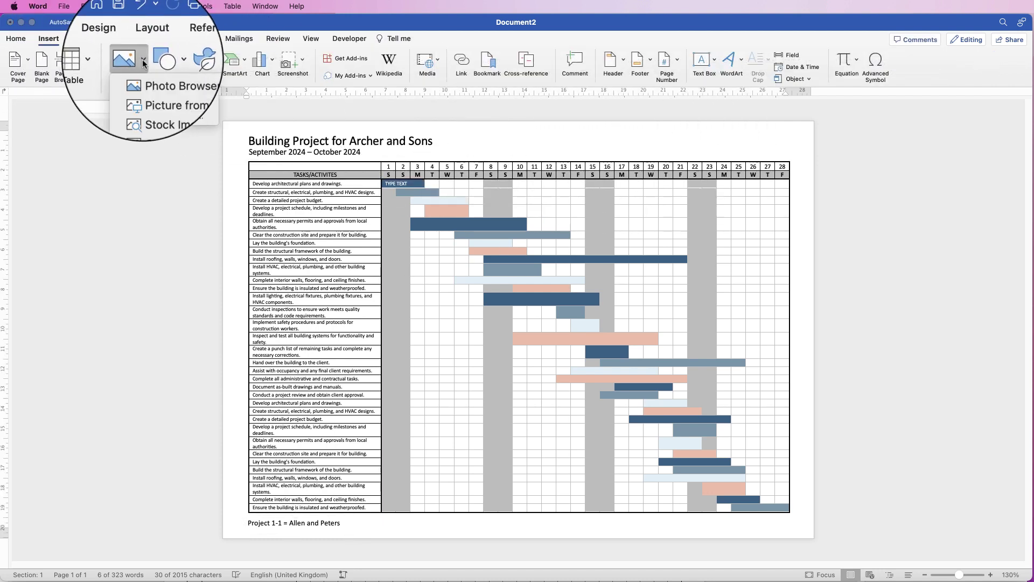
{"action": "left_click", "coordinate": [150, 91]}
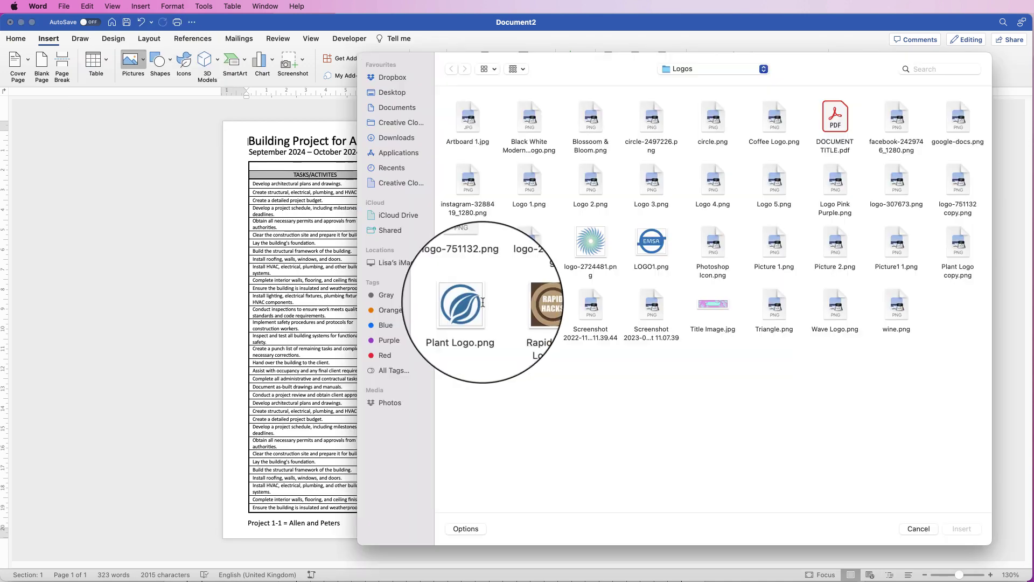
{"action": "left_click", "coordinate": [467, 305]}
{"action": "left_click", "coordinate": [954, 522]}
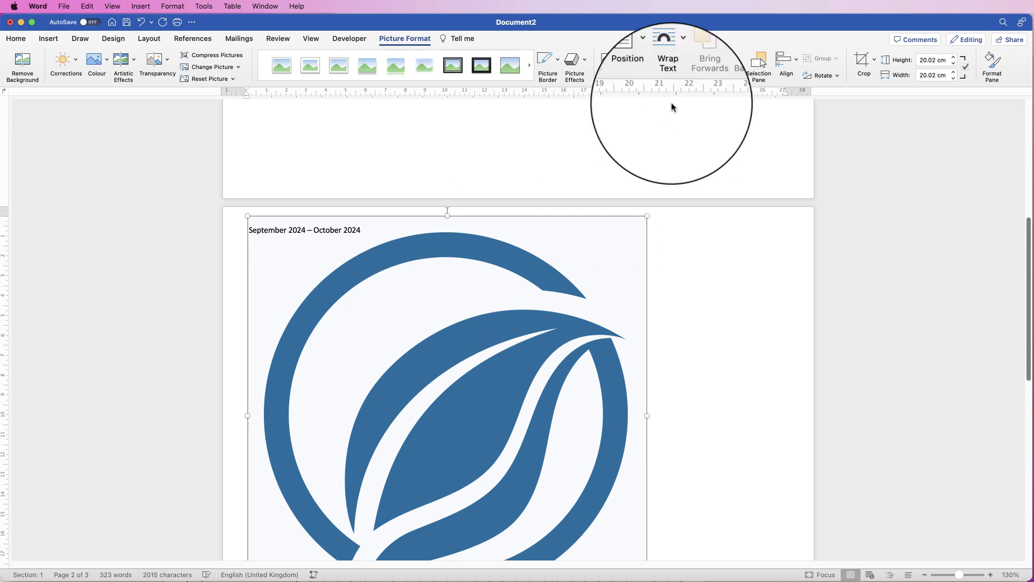
{"action": "left_click", "coordinate": [679, 61]}
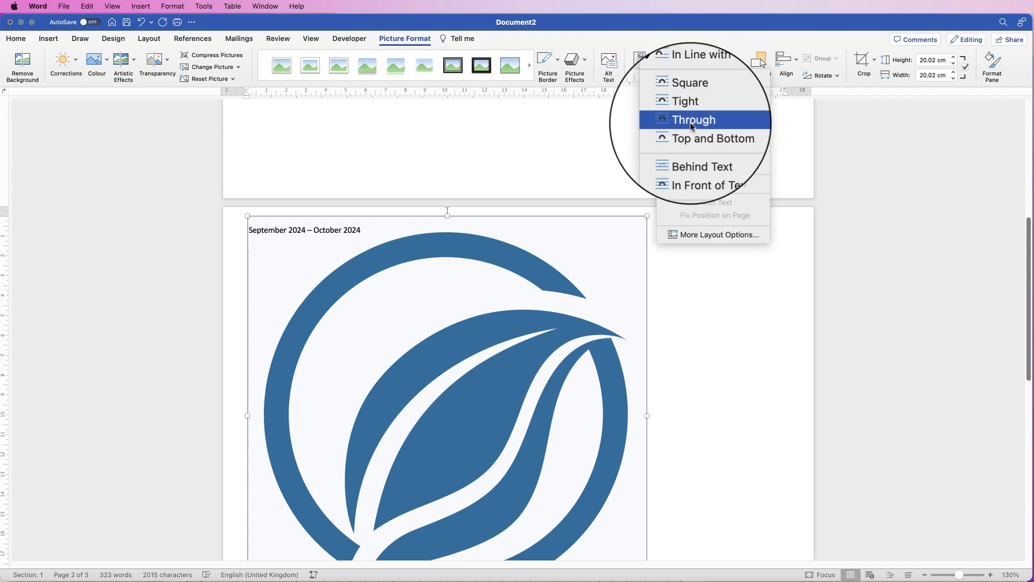
{"action": "left_click", "coordinate": [695, 164]}
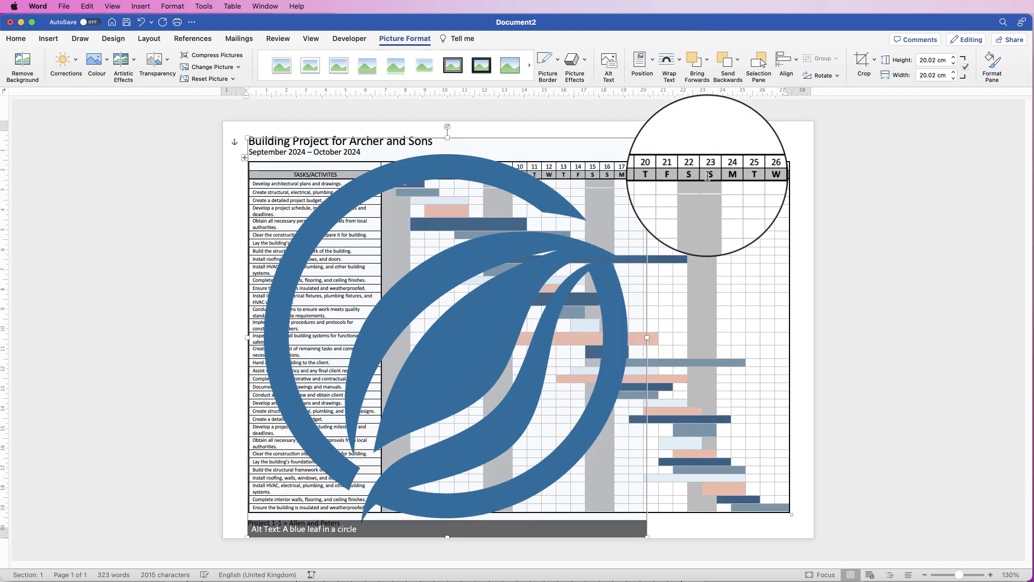
- Shrink the leaf logo and place it in the page's upper-right corner above the table
{"action": "left_click_drag", "start_coordinate": [619, 158], "coordinate": [323, 462]}
{"action": "left_click_drag", "start_coordinate": [252, 460], "coordinate": [252, 459]}
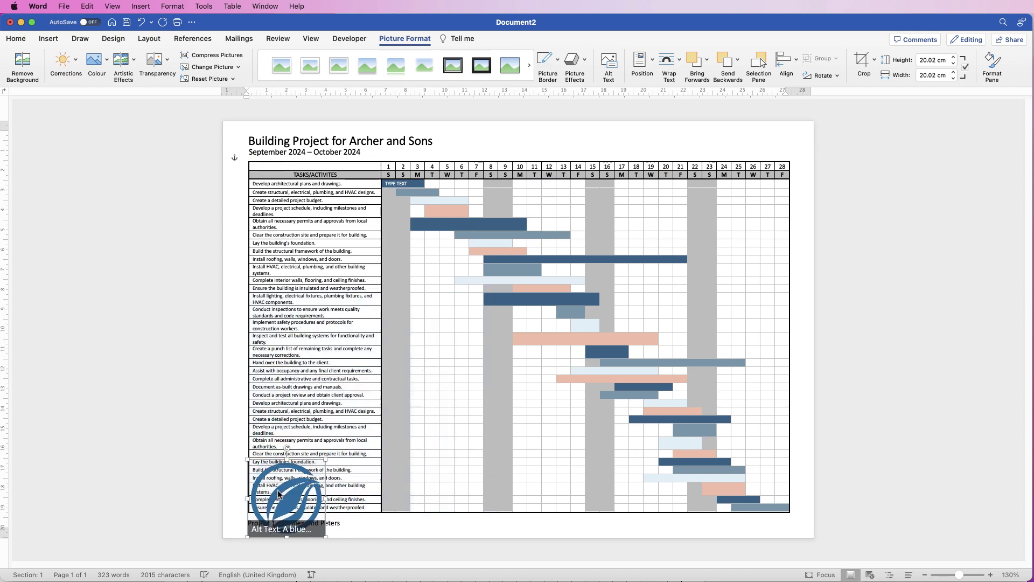
{"action": "left_click_drag", "start_coordinate": [307, 485], "coordinate": [786, 130]}
{"action": "left_click", "coordinate": [250, 169]}
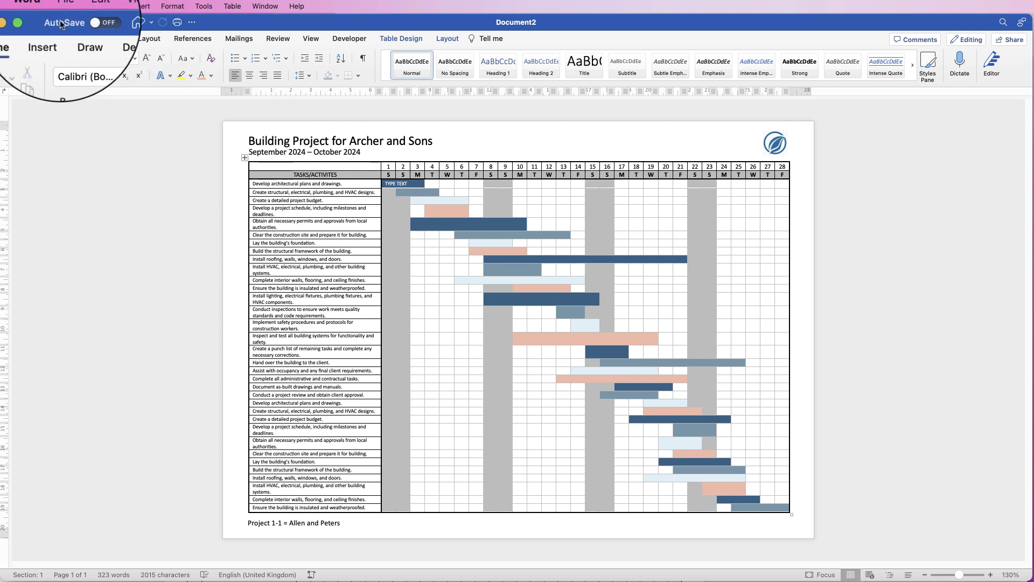
- Check the file format offered for saving a copy of the document as a Word document (.docx), without saving
{"action": "left_click", "coordinate": [63, 8]}
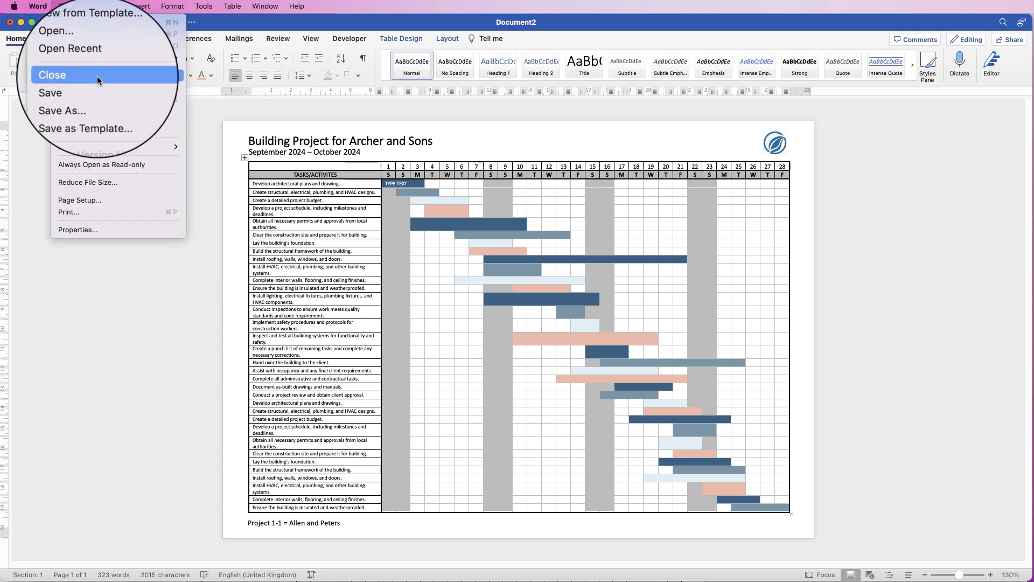
{"action": "left_click", "coordinate": [69, 99]}
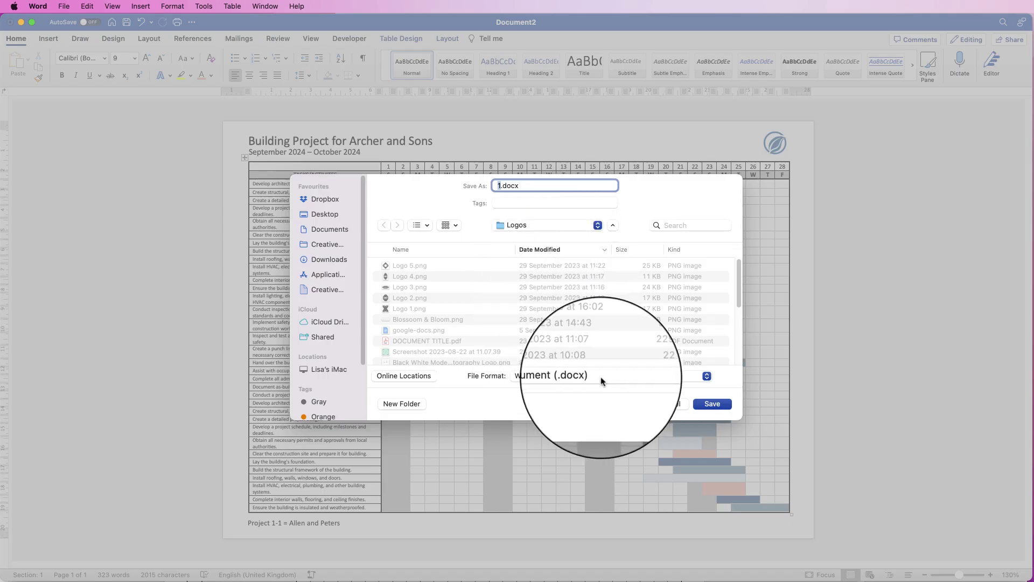
{"action": "left_click", "coordinate": [601, 376]}
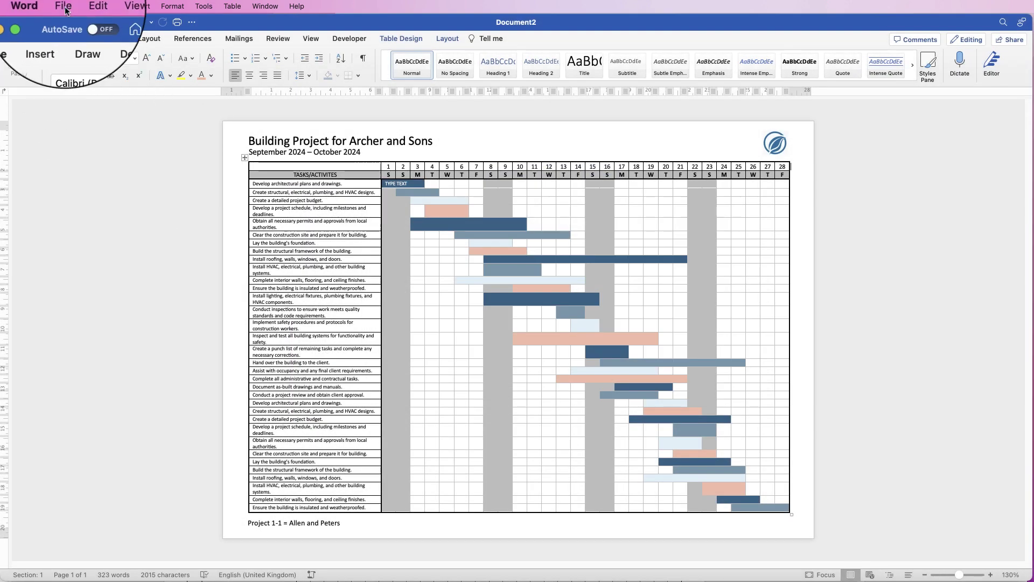
- Check the Microsoft Word template (.dotx) format for saving the chart as a template, and cancel without saving
{"action": "left_click", "coordinate": [64, 6]}
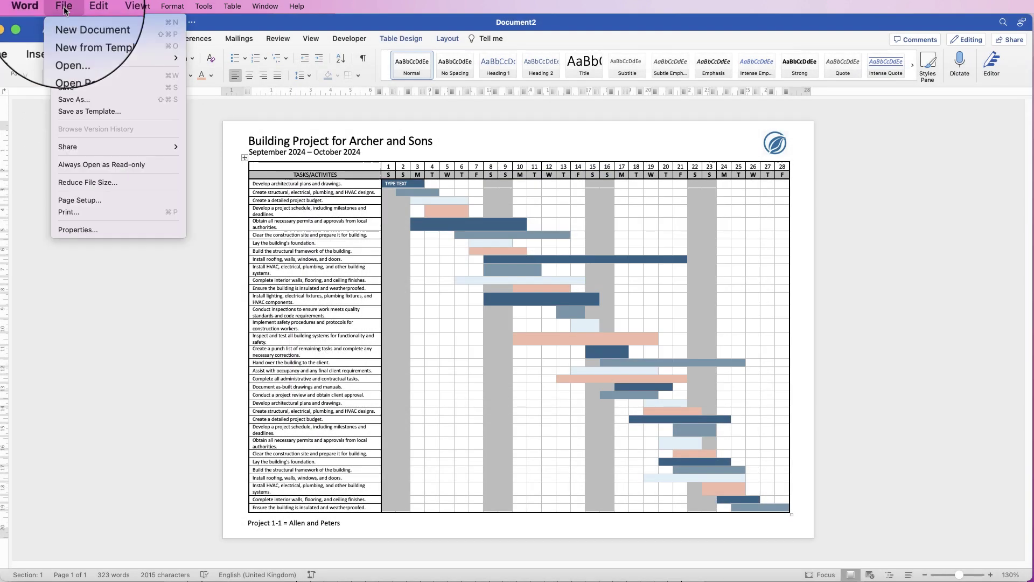
{"action": "left_click", "coordinate": [79, 111]}
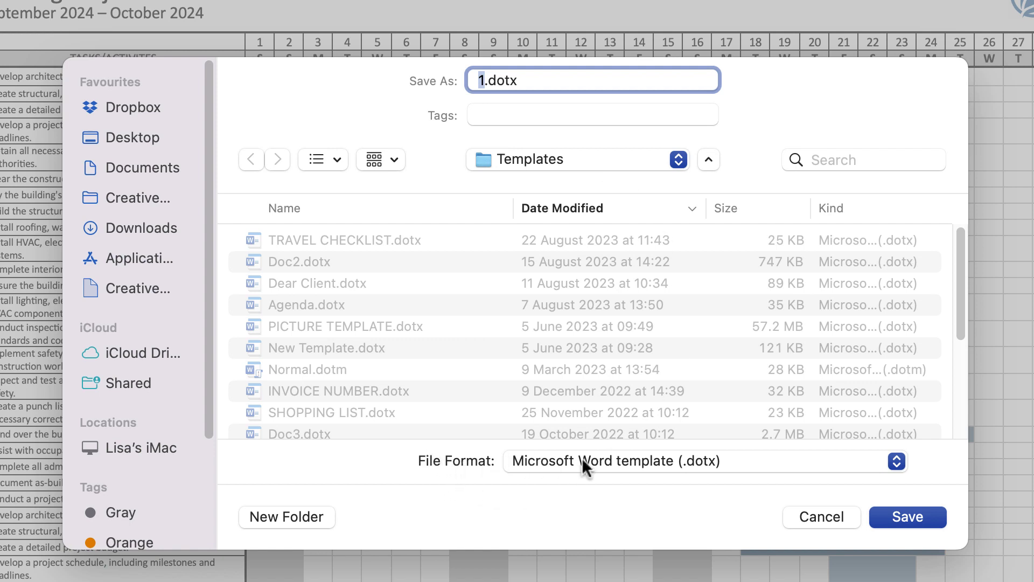
{"action": "left_click", "coordinate": [751, 457]}
{"action": "left_click", "coordinate": [753, 461]}
{"action": "left_click", "coordinate": [825, 516]}
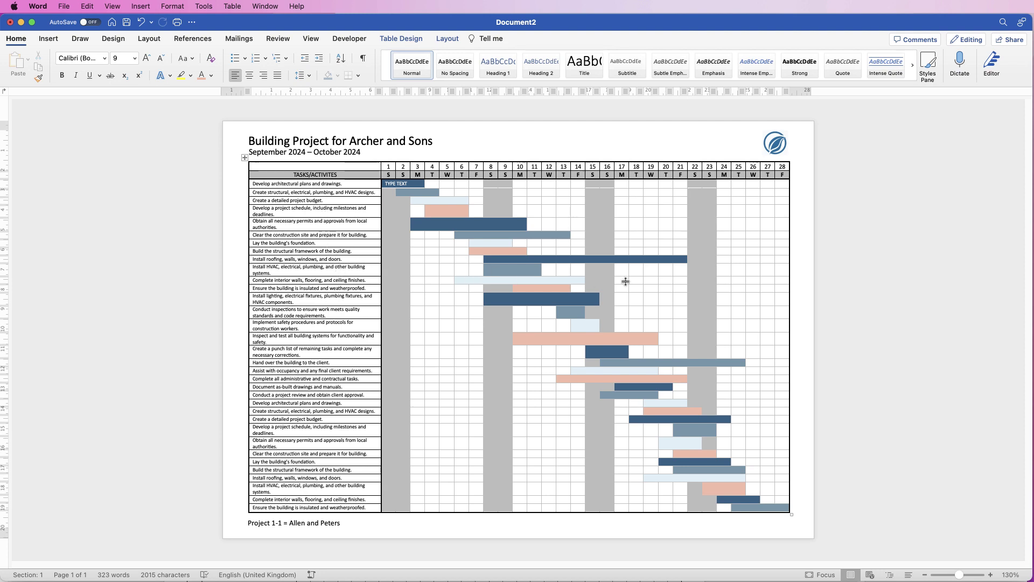
- Cover the whole page with a rectangle 29.64 cm wide and 21.28 cm high and give it a dark blue gradient fill
{"action": "left_click", "coordinate": [454, 307]}
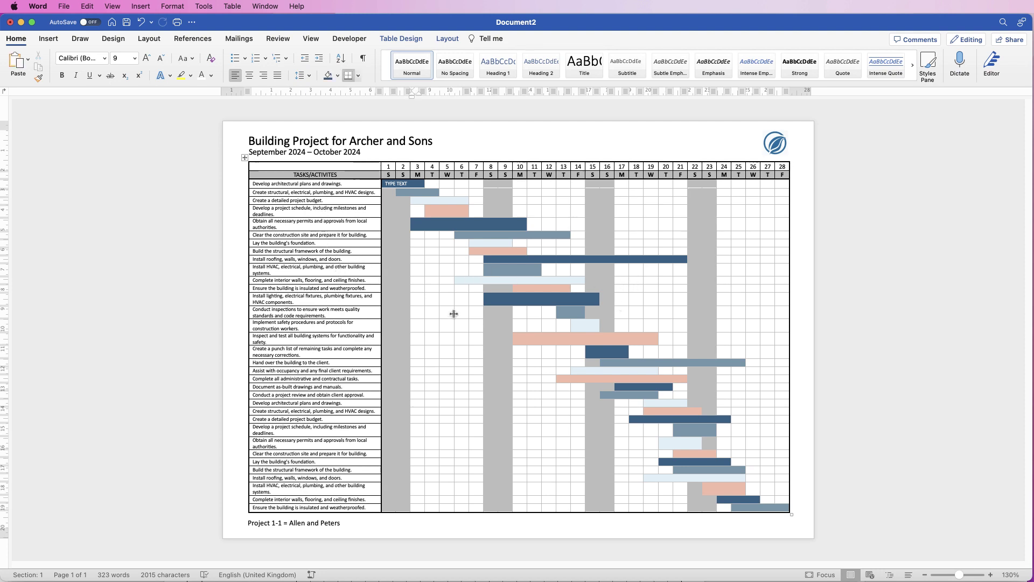
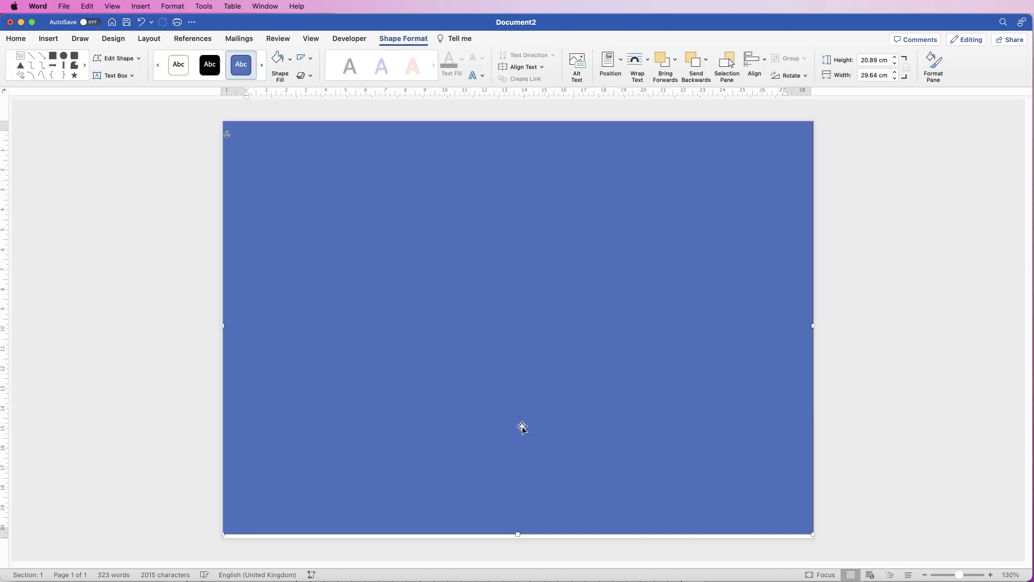
{"action": "left_click_drag", "start_coordinate": [518, 537], "coordinate": [517, 541]}
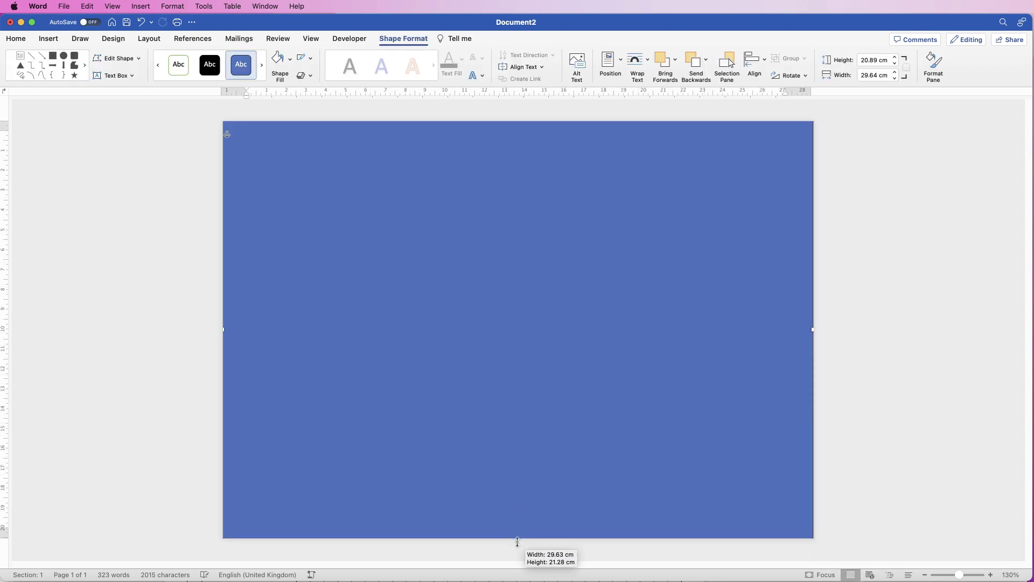
{"action": "left_click", "coordinate": [290, 58]}
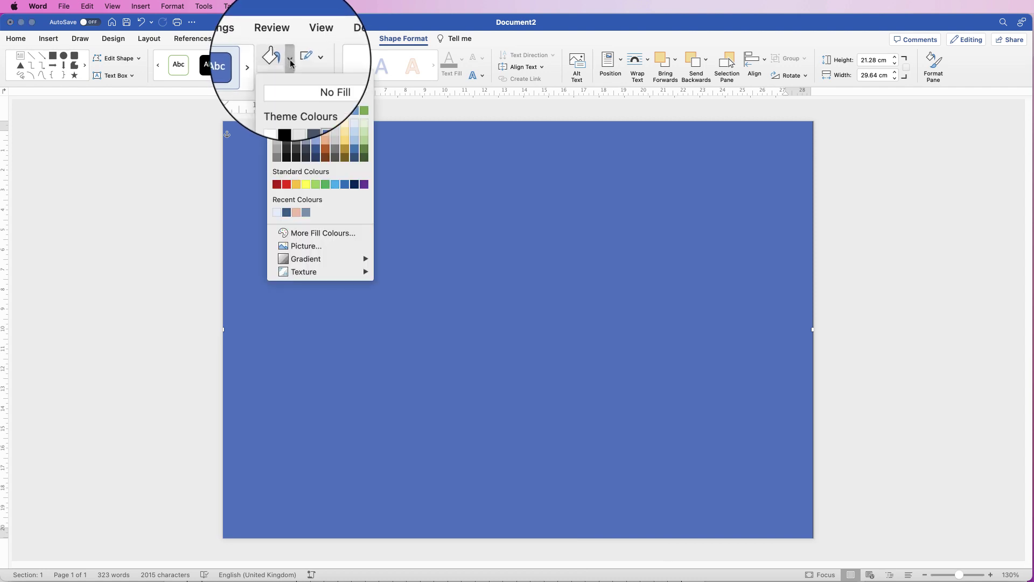
{"action": "mouse_move", "coordinate": [317, 259]}
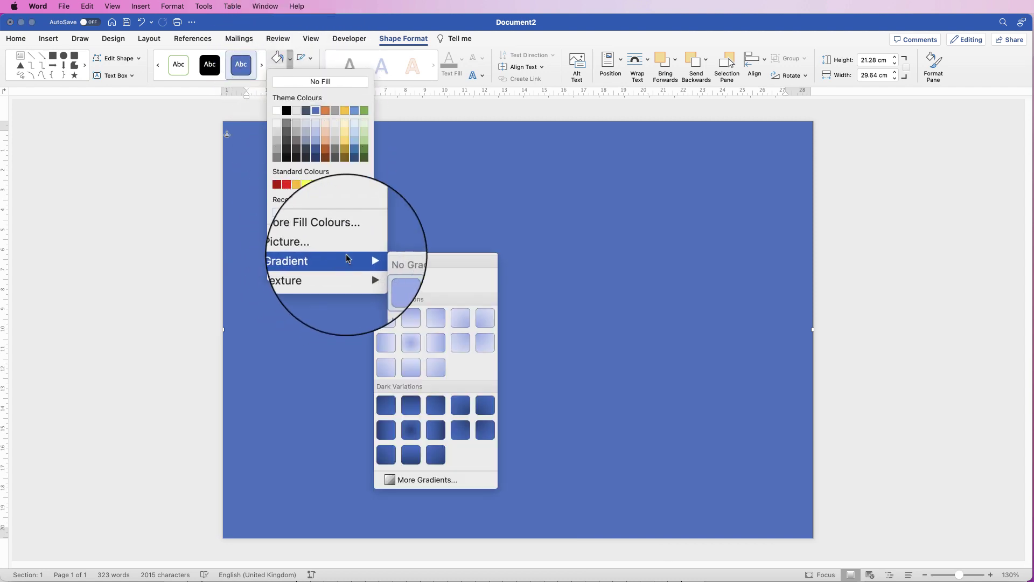
{"action": "left_click", "coordinate": [411, 406]}
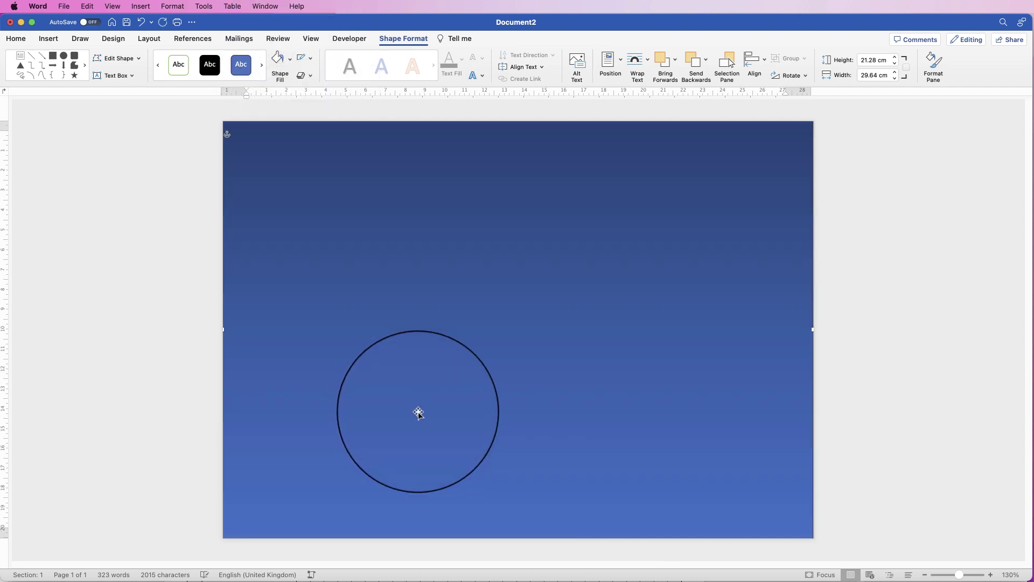
- Set the page-sized rectangle's text wrapping to Behind Text and send it to the back
{"action": "left_click", "coordinate": [648, 59]}
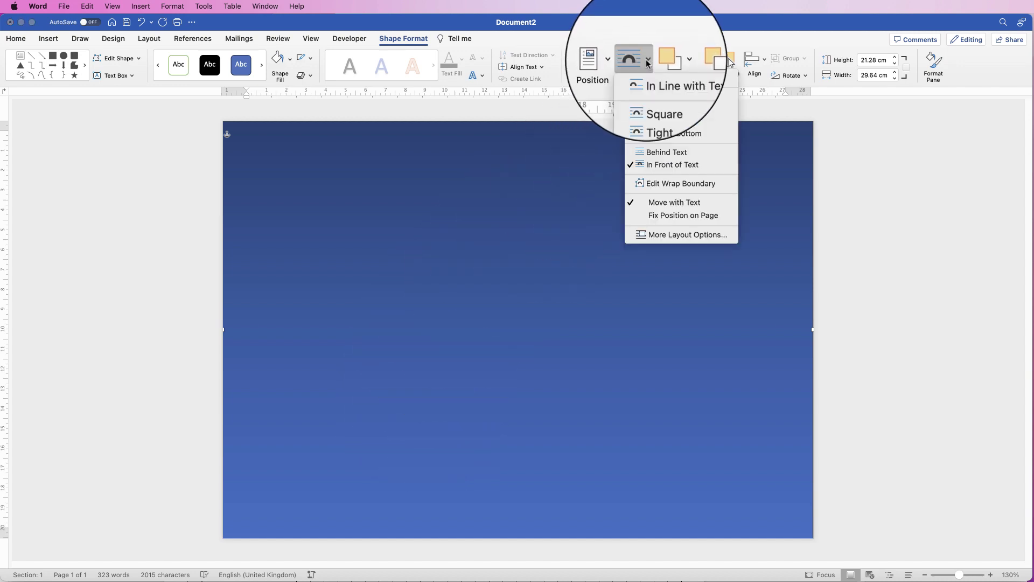
{"action": "left_click", "coordinate": [657, 152]}
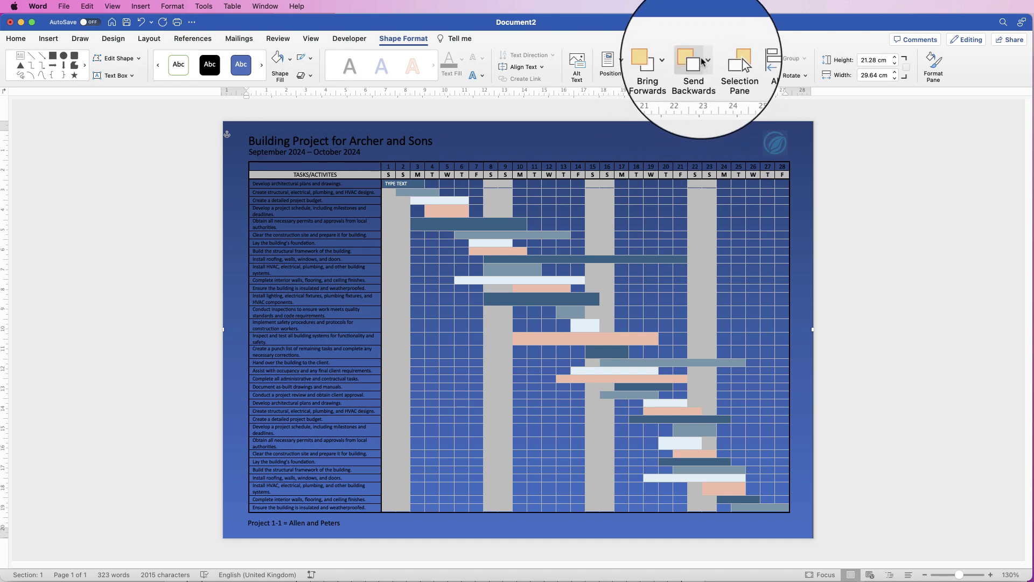
{"action": "left_click", "coordinate": [704, 58]}
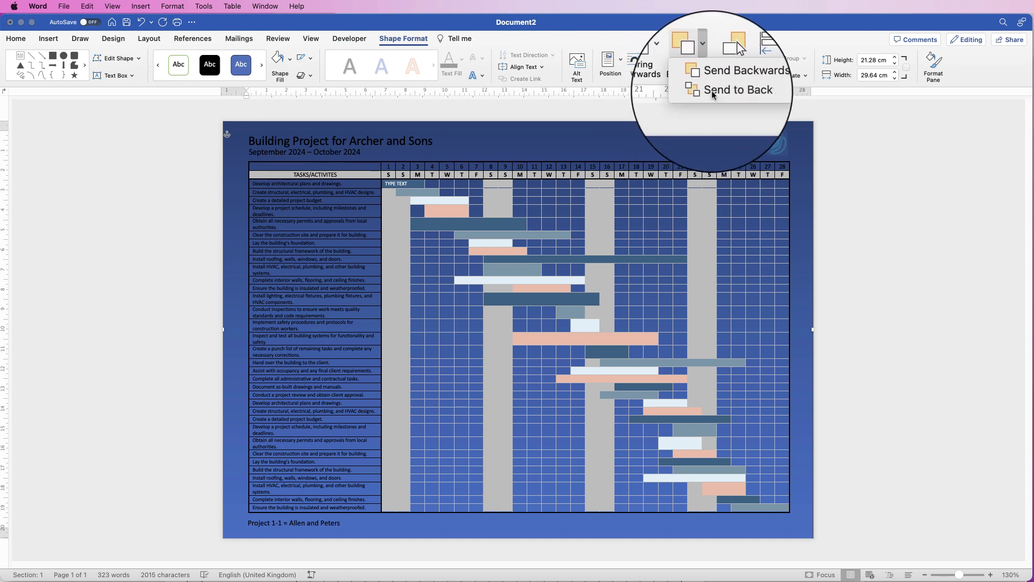
{"action": "left_click", "coordinate": [716, 89]}
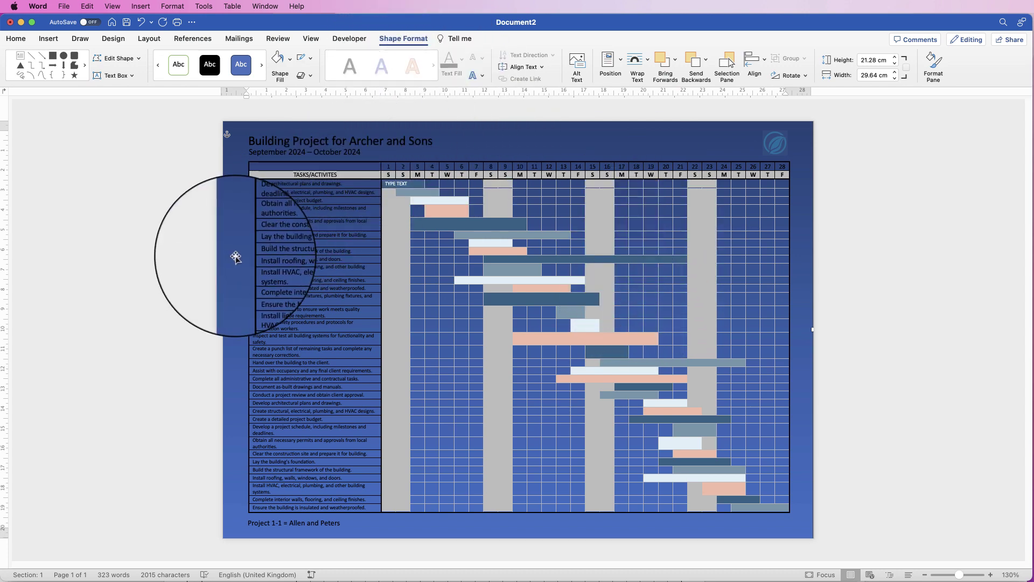
- Change the background rectangle to a solid gold fill with 69% transparency
{"action": "left_click", "coordinate": [932, 63]}
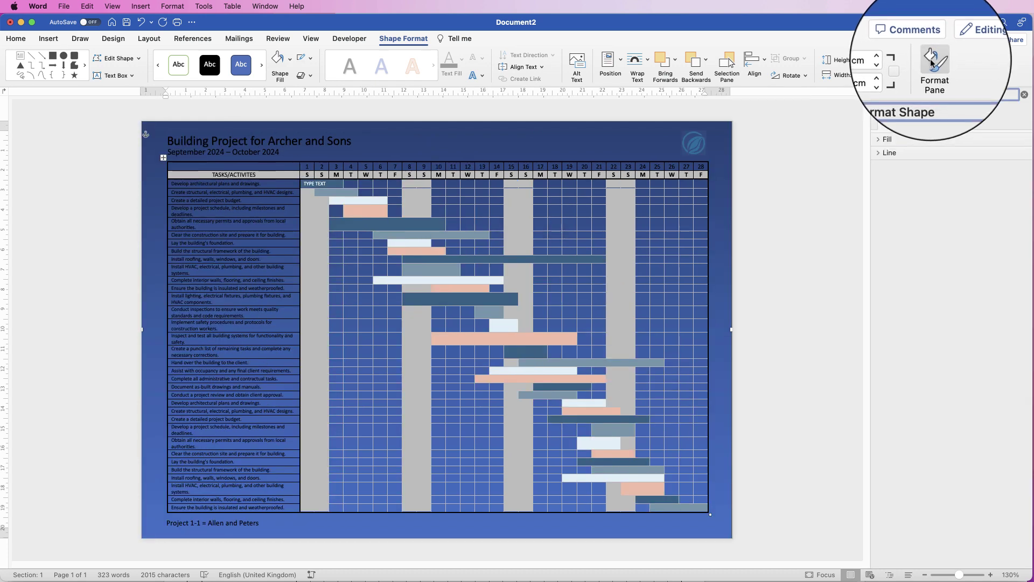
{"action": "left_click", "coordinate": [879, 140]}
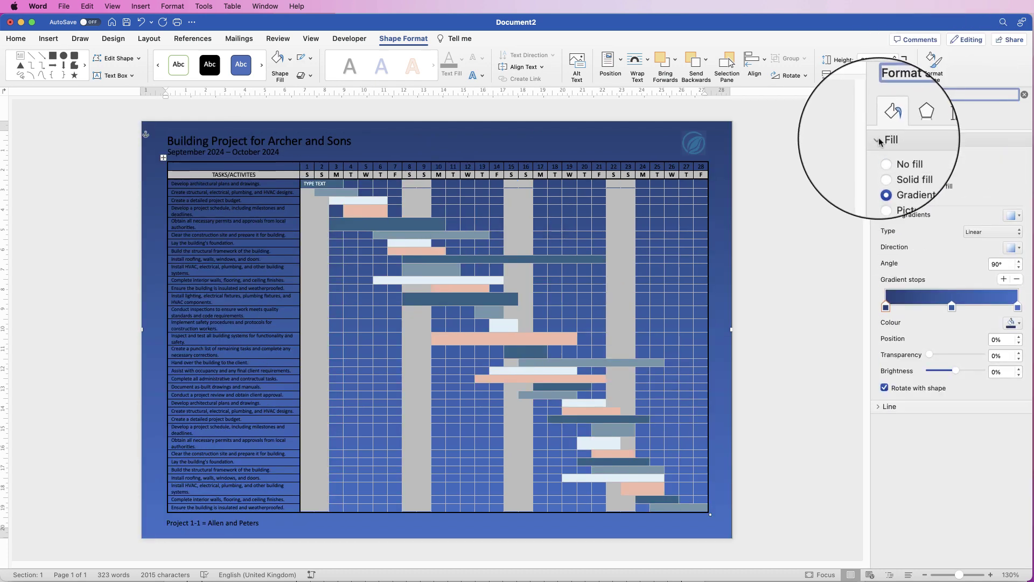
{"action": "left_click", "coordinate": [885, 307]}
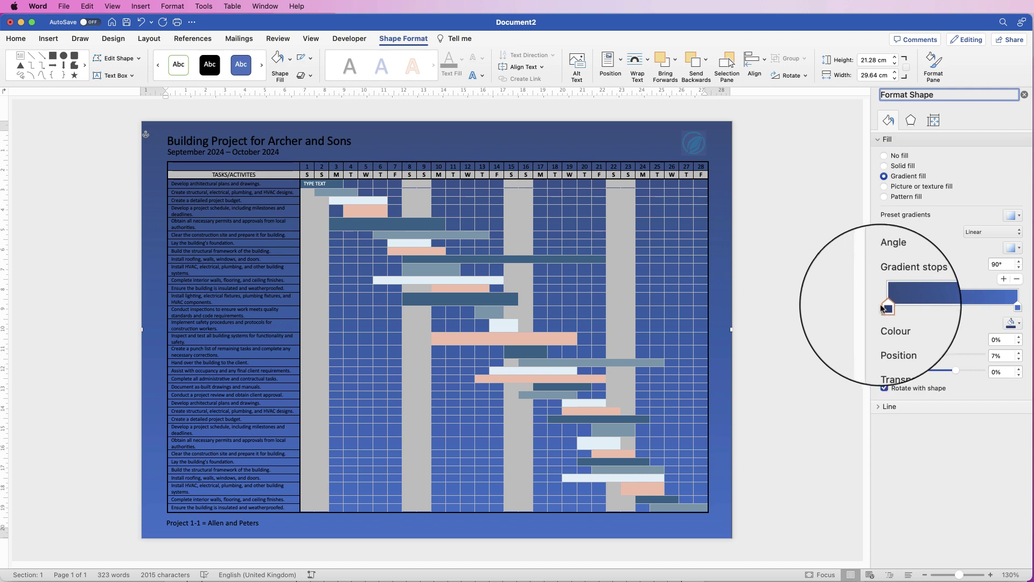
{"action": "left_click", "coordinate": [885, 167]}
{"action": "left_click_drag", "start_coordinate": [928, 230], "coordinate": [955, 231]}
{"action": "left_click", "coordinate": [1018, 218]}
{"action": "left_click", "coordinate": [1002, 318]}
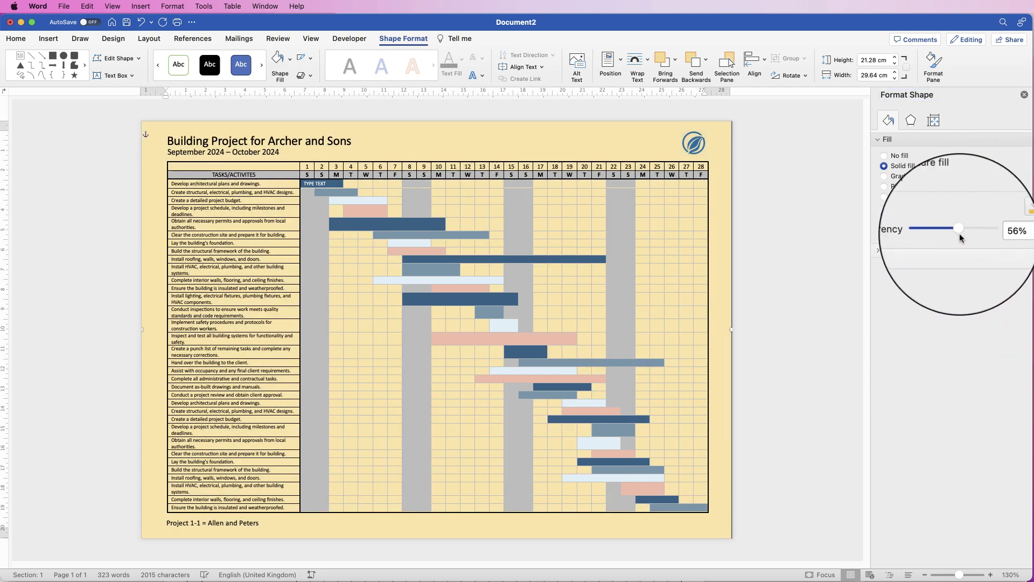
{"action": "mouse_move", "coordinate": [958, 231]}
{"action": "left_mouse_down"}
{"action": "mouse_move", "coordinate": [927, 229]}
{"action": "mouse_move", "coordinate": [961, 231]}
{"action": "left_mouse_up"}
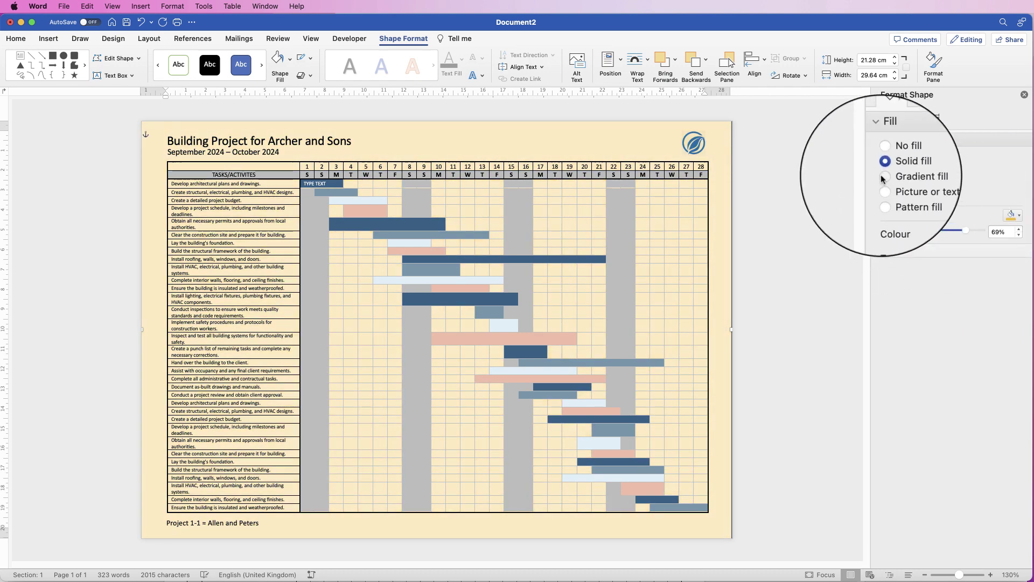
- Switch the background rectangle to a gradient fill from the recent dark blue to the recent light blue, removing the middle gradient stop
{"action": "left_click", "coordinate": [882, 177]}
{"action": "left_click", "coordinate": [1011, 324]}
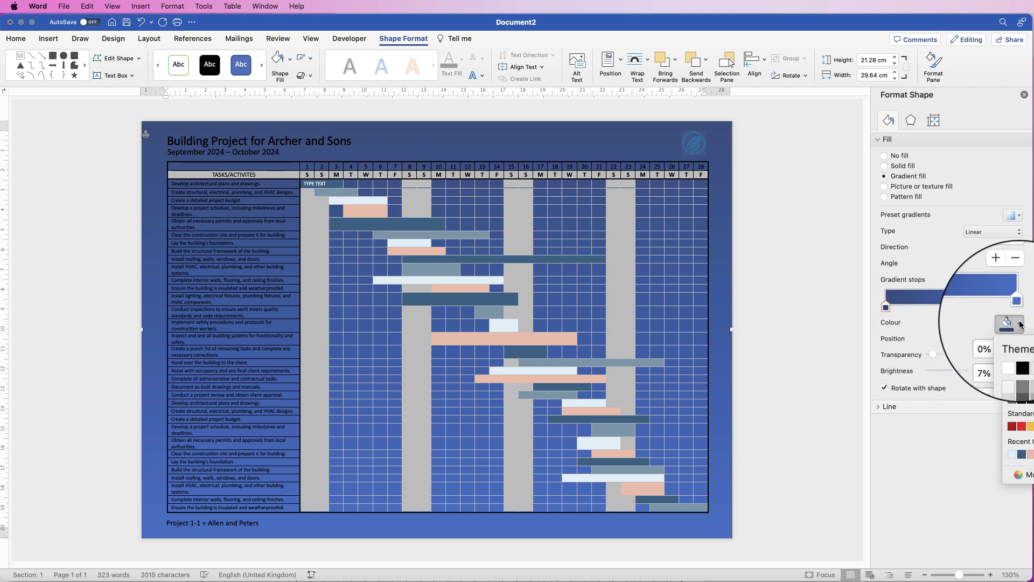
{"action": "left_click", "coordinate": [1023, 457]}
{"action": "left_click", "coordinate": [951, 309]}
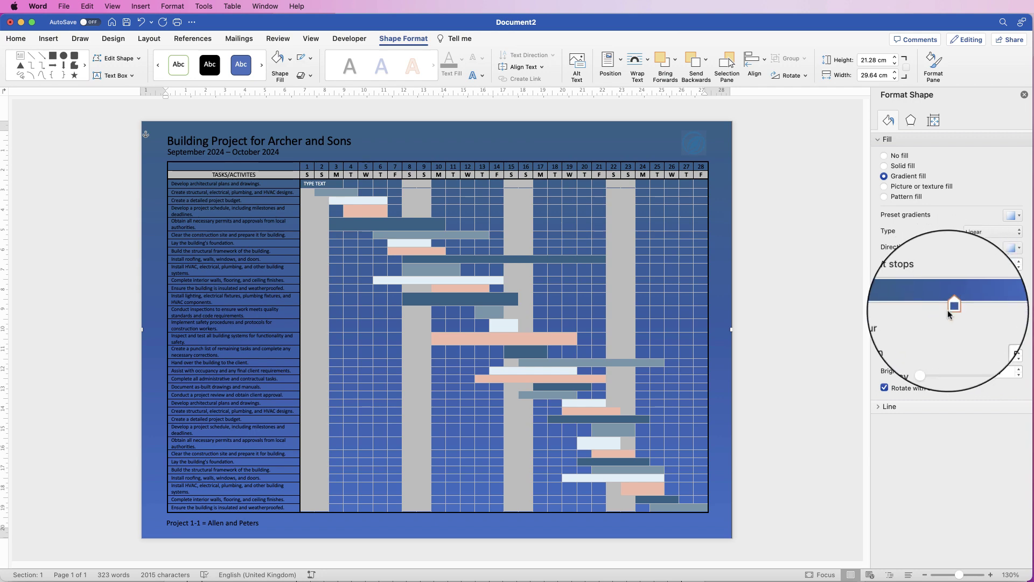
{"action": "left_click", "coordinate": [1017, 281]}
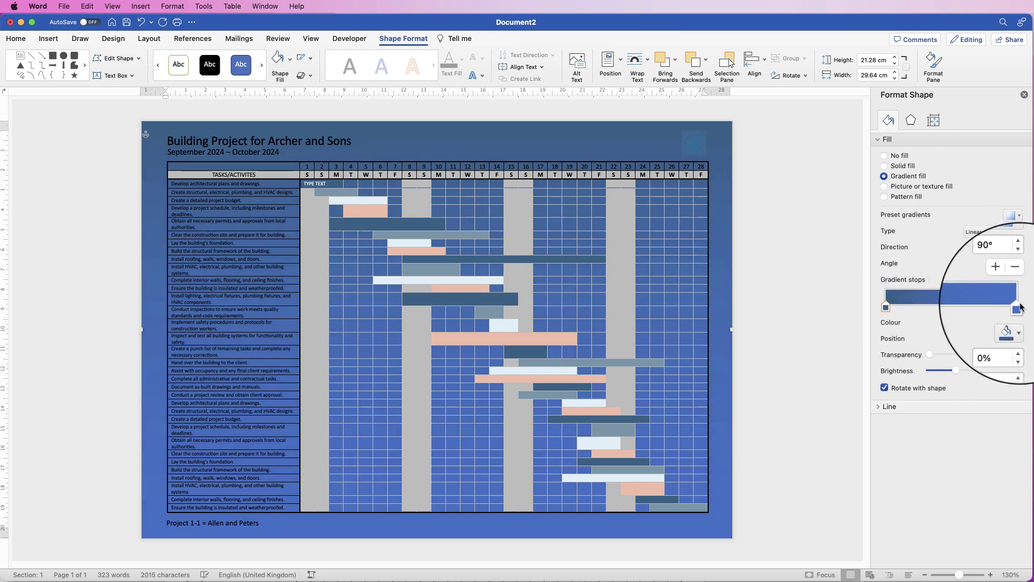
{"action": "left_click", "coordinate": [1019, 325]}
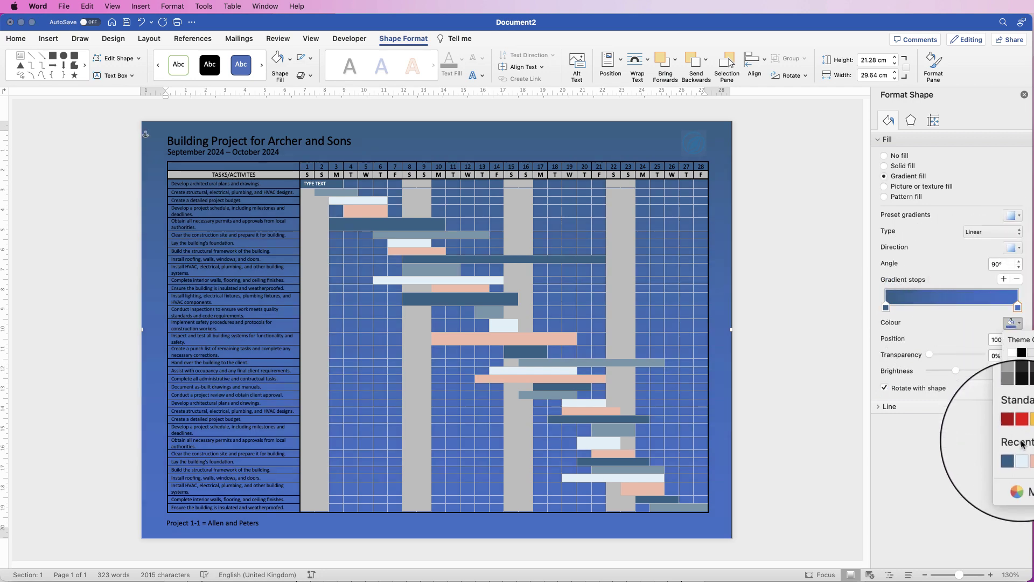
{"action": "left_click", "coordinate": [1007, 455]}
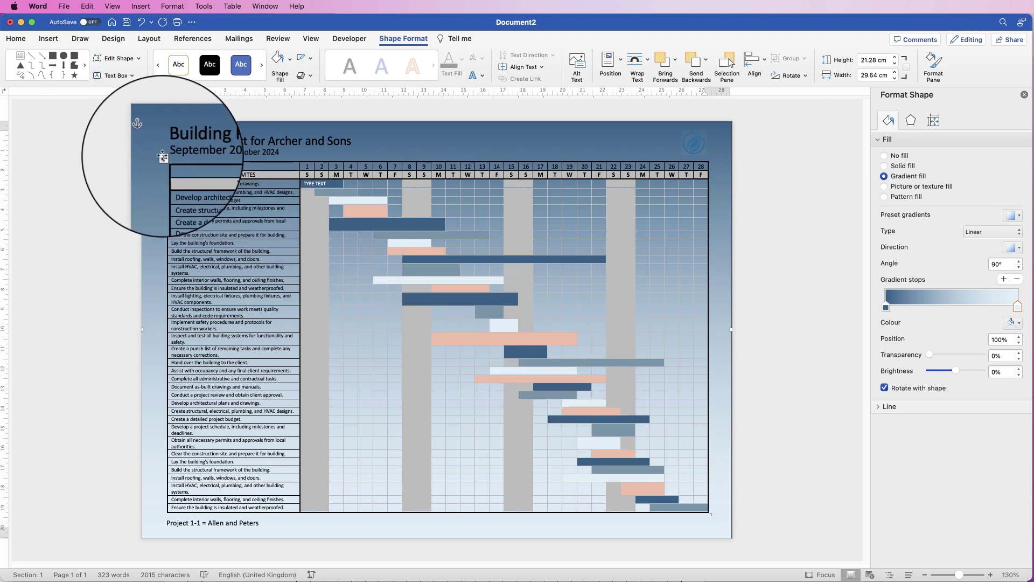
- Try shading the whole table white, and undo the shading
{"action": "left_click", "coordinate": [163, 157]}
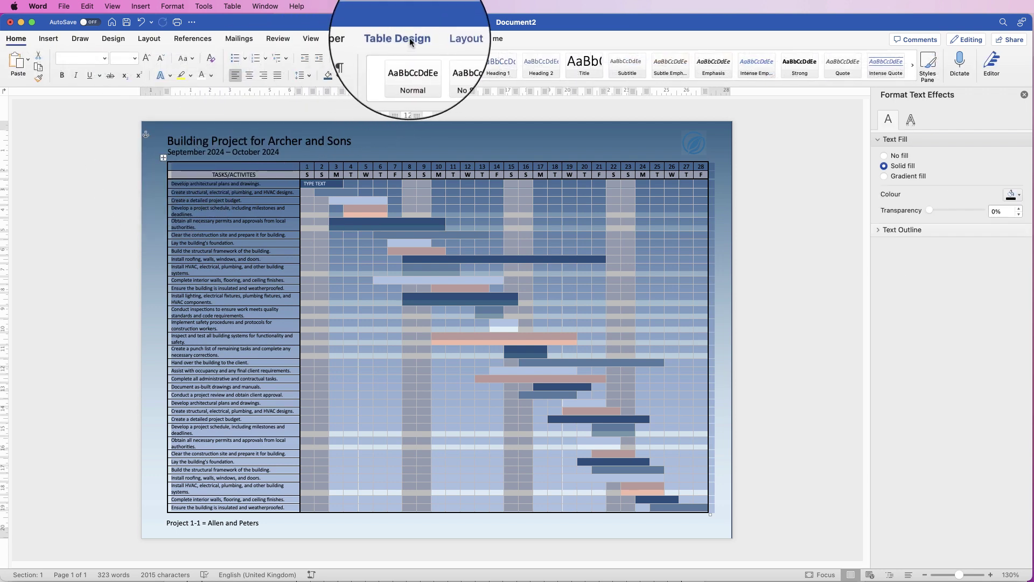
{"action": "left_click", "coordinate": [409, 38]}
{"action": "left_click", "coordinate": [701, 63]}
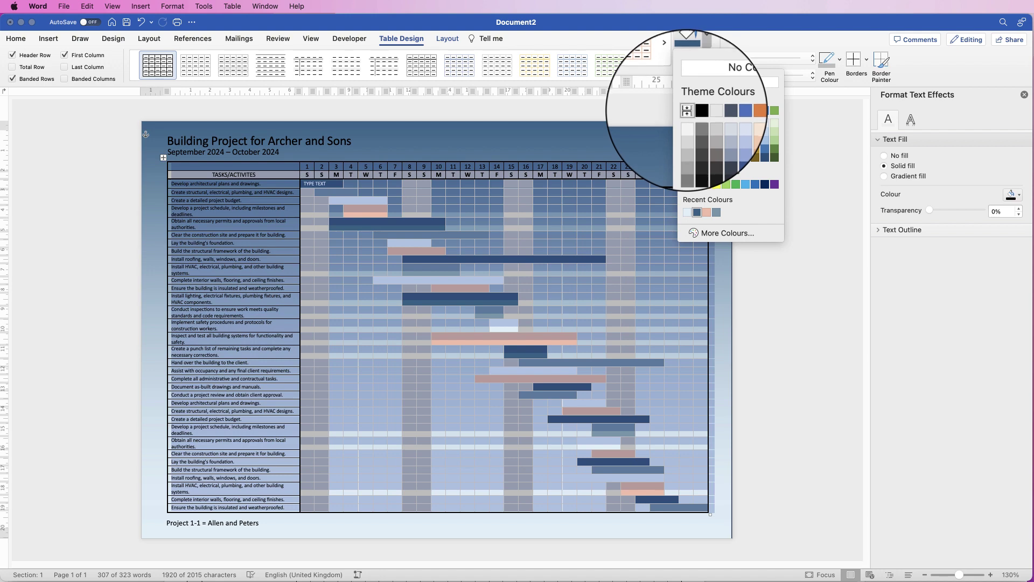
{"action": "left_click", "coordinate": [687, 112]}
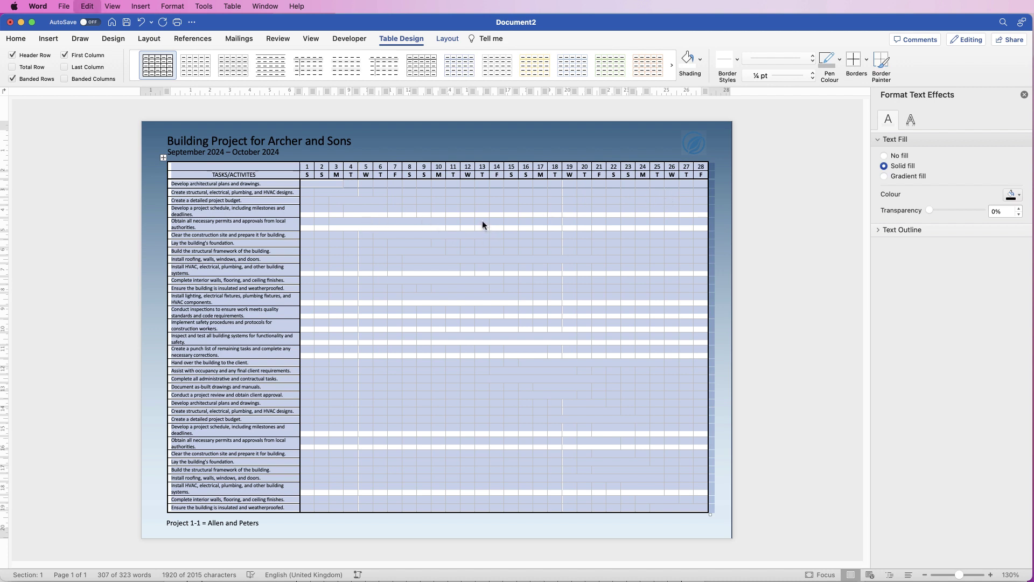
{"action": "key", "text": "super+z"}
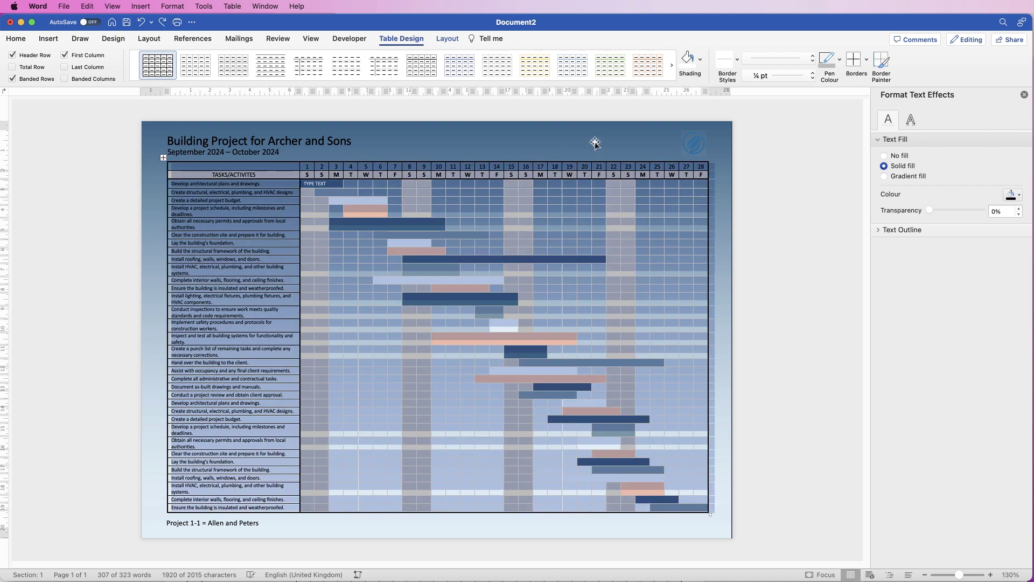
- Delete the gradient background rectangle from the page
{"action": "left_click", "coordinate": [594, 142]}
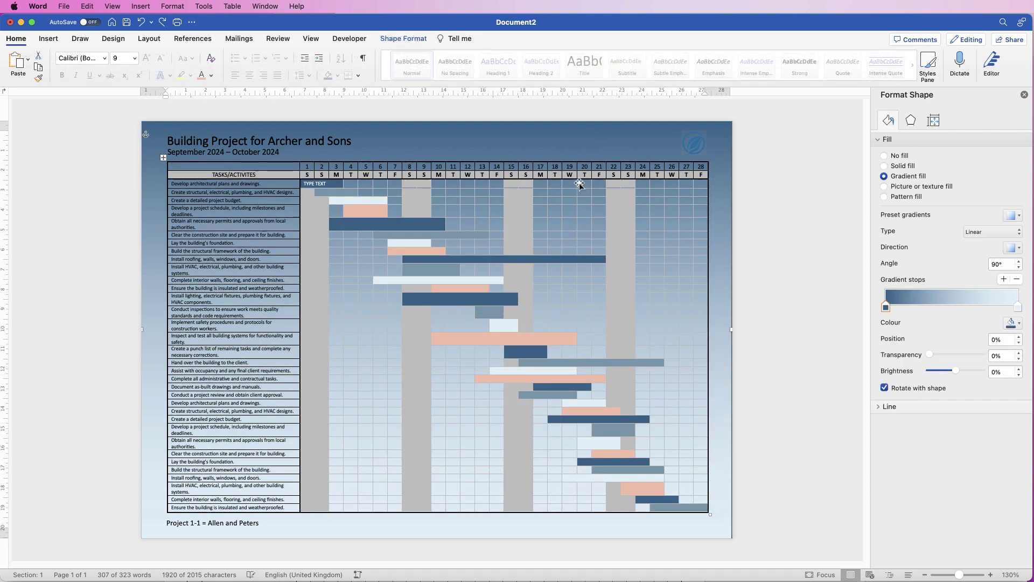
{"action": "key", "text": "Delete"}
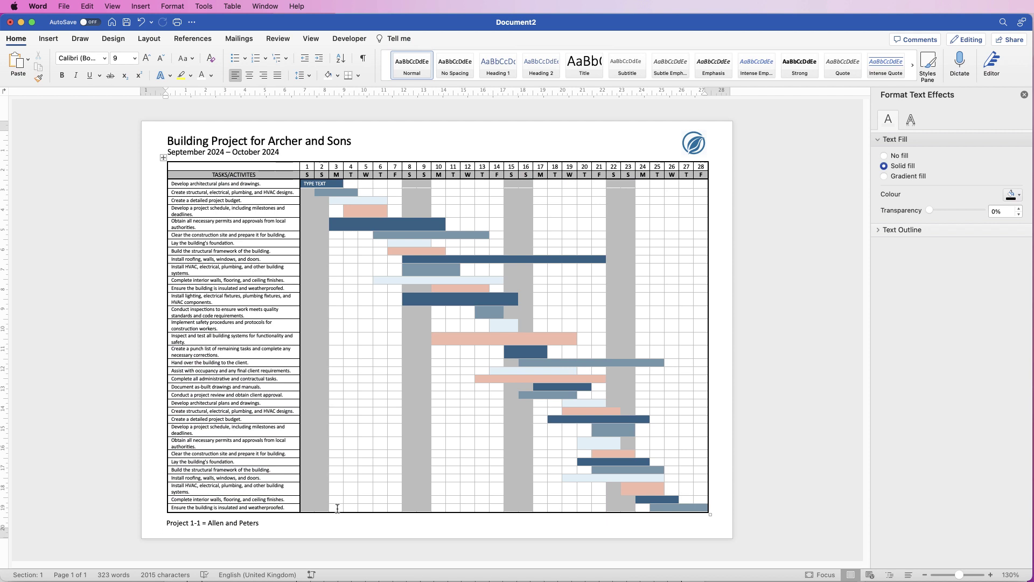